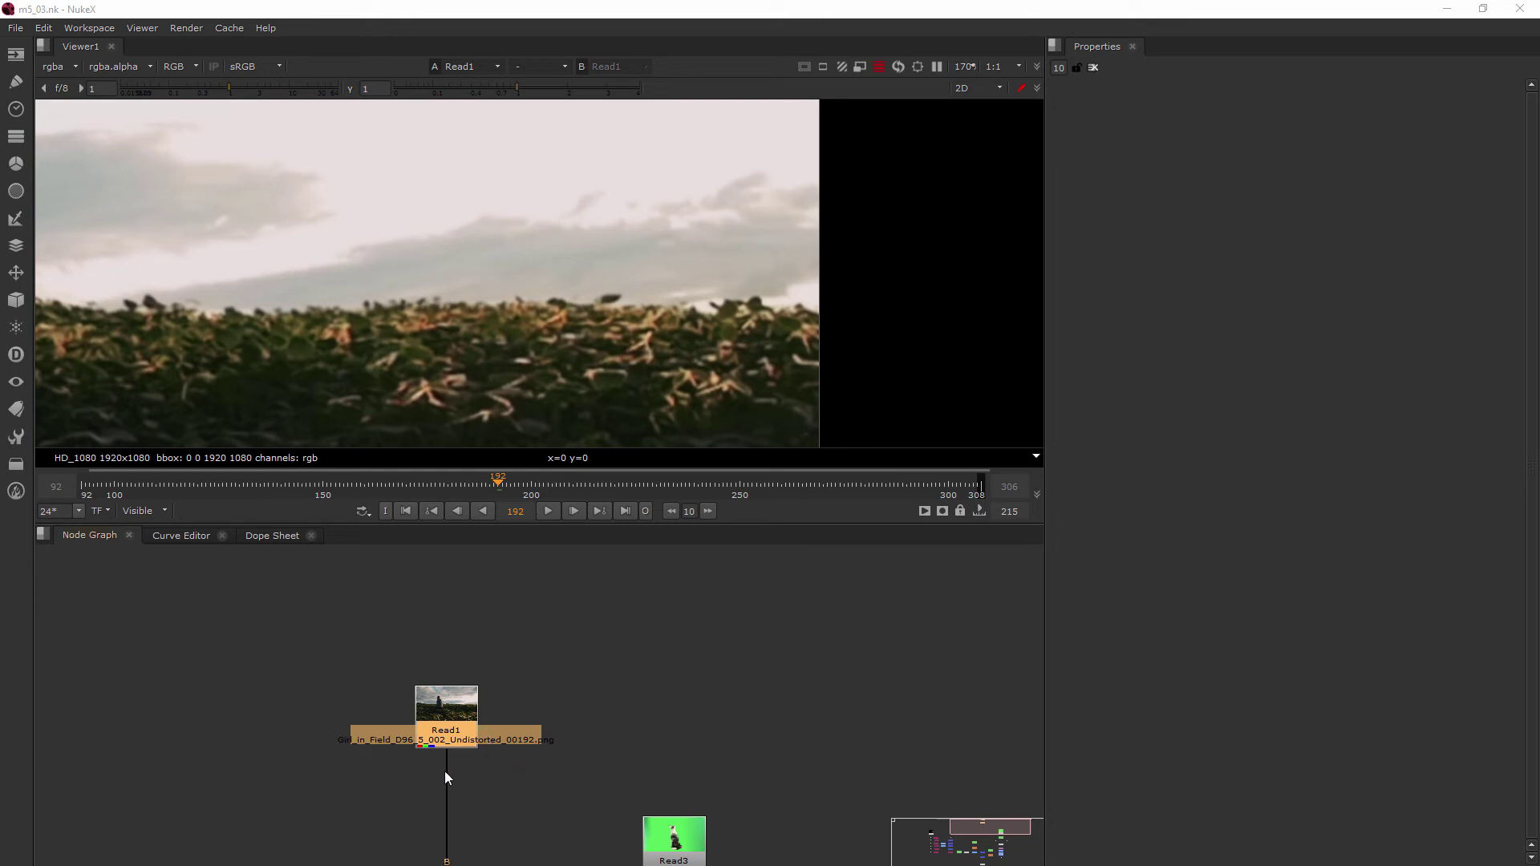
# Read in the original Girl_in_Field_D96_5_002 PNG sequence, frames 0-306, as a new Read4 node.
pyautogui.scroll(3, 447, 762)
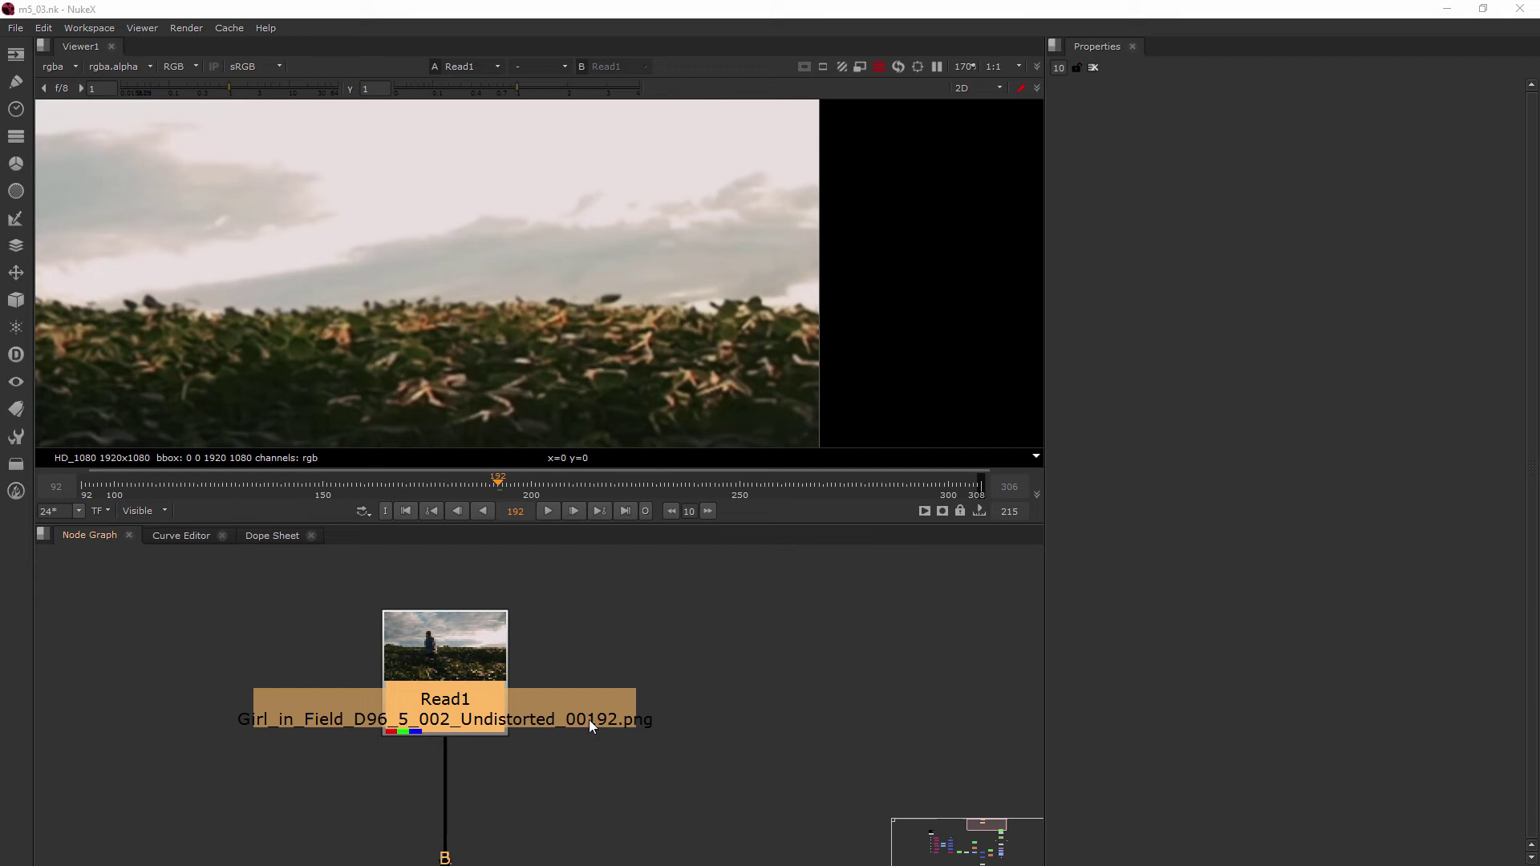
pyautogui.click(619, 619)
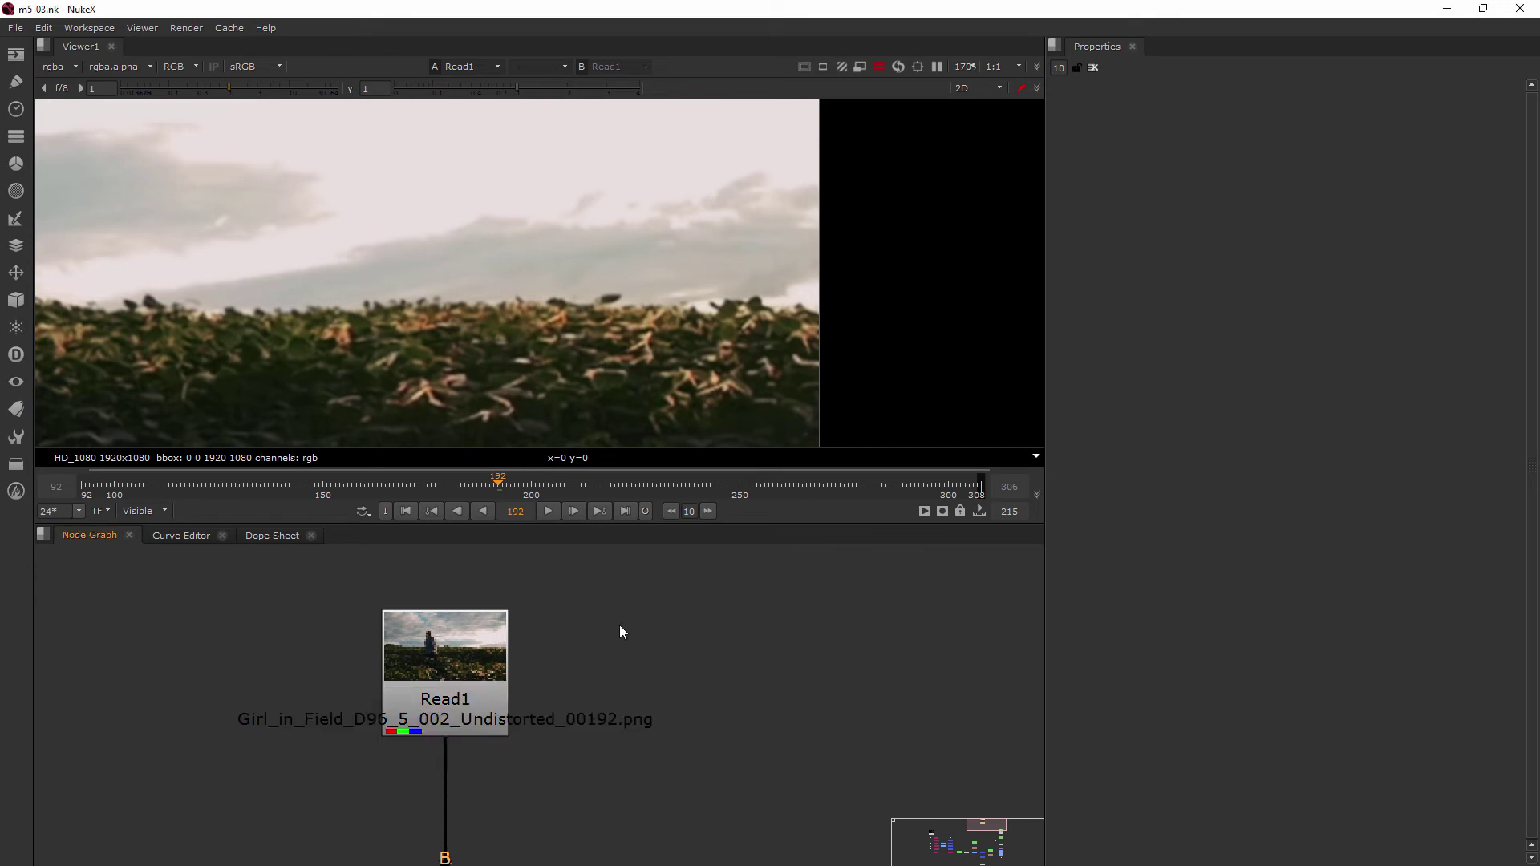
pyautogui.press('r')
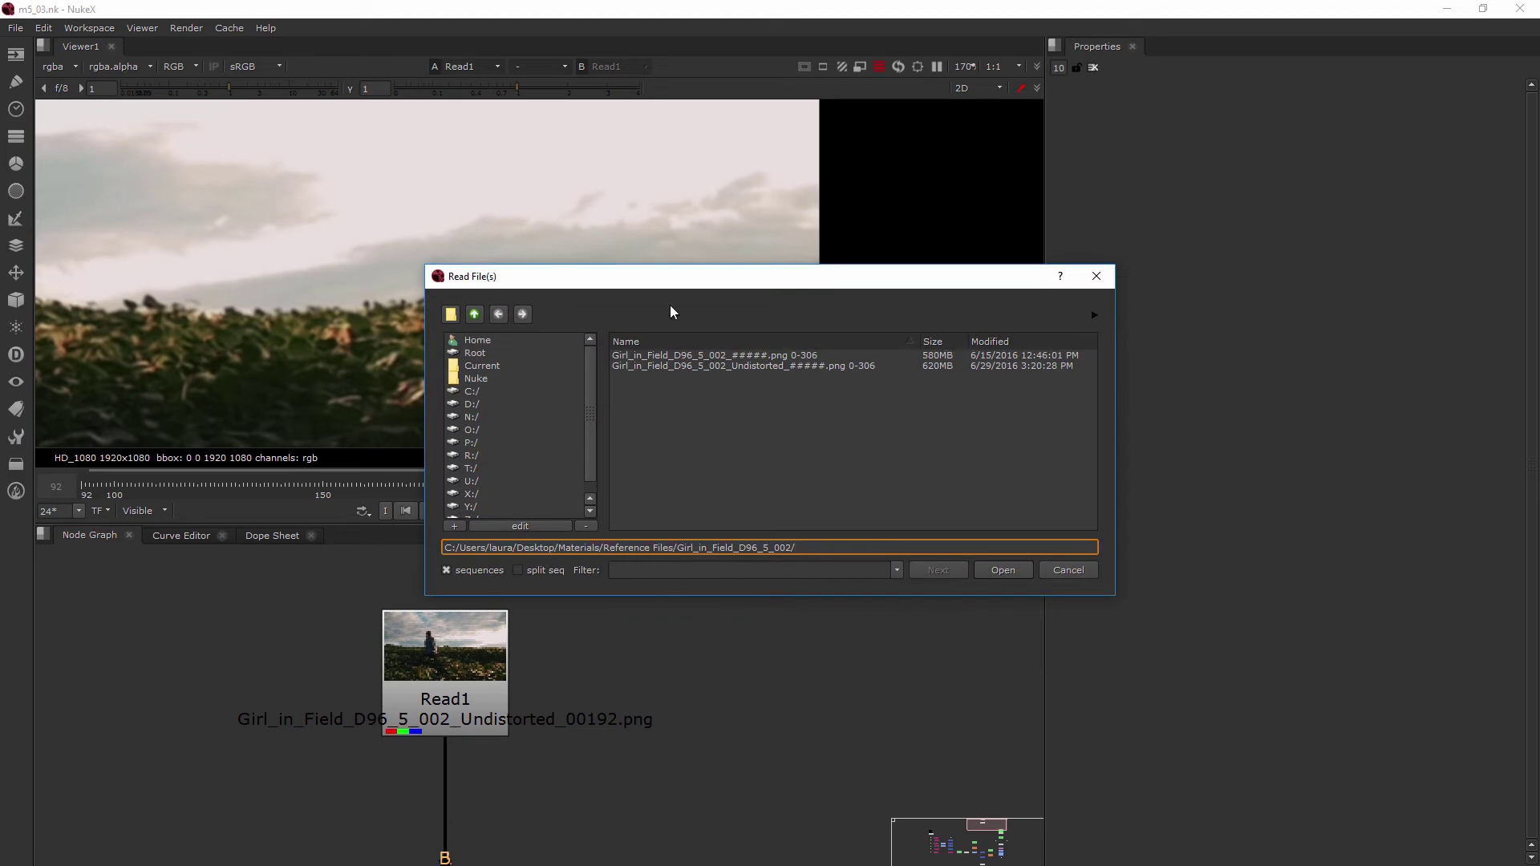
pyautogui.click(474, 314)
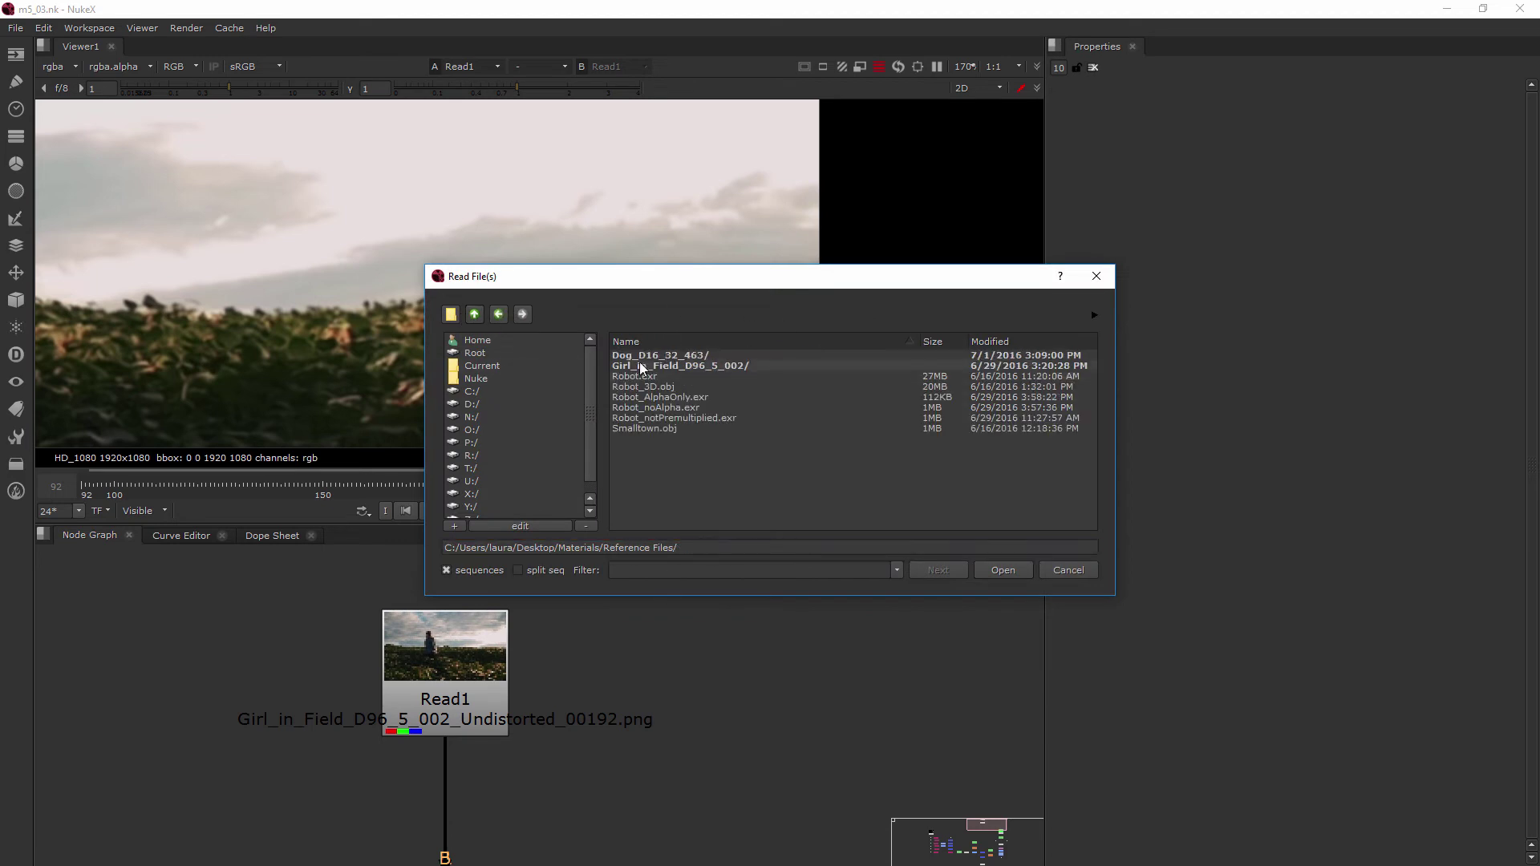
pyautogui.doubleClick(732, 365)
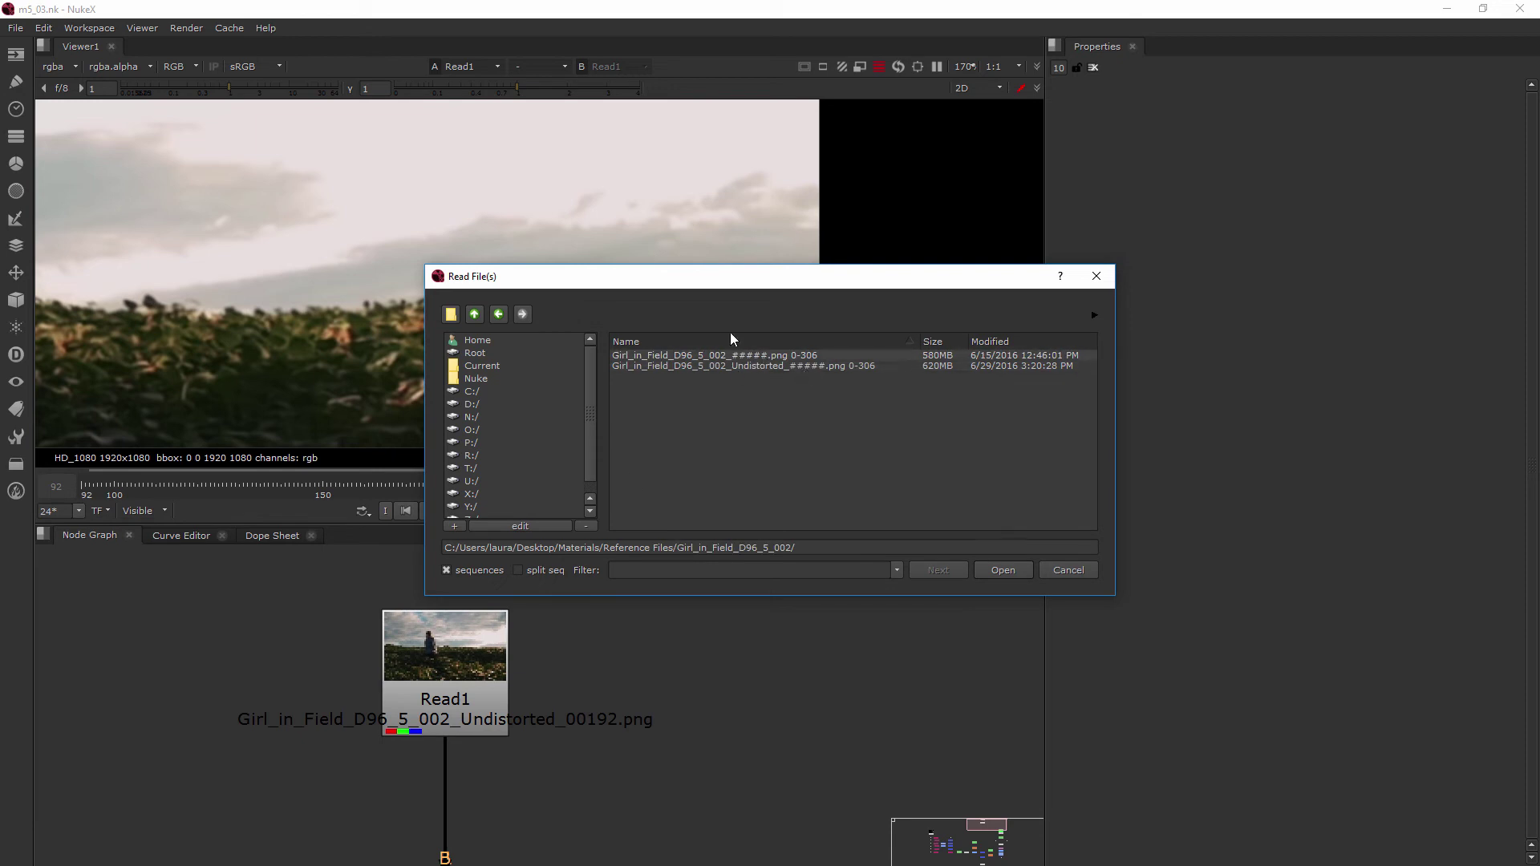
pyautogui.click(720, 355)
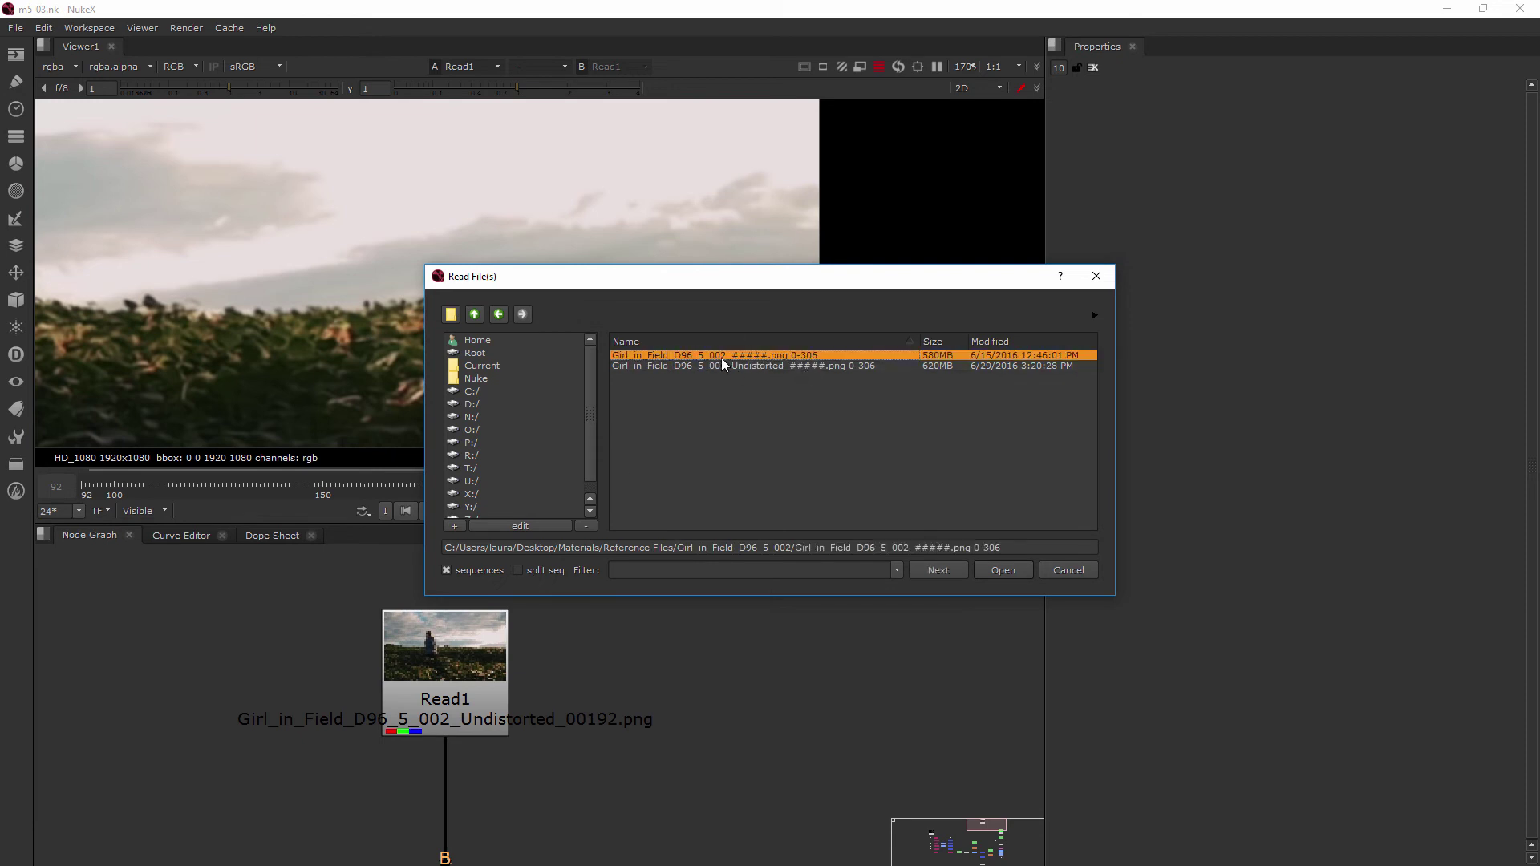
pyautogui.click(1000, 570)
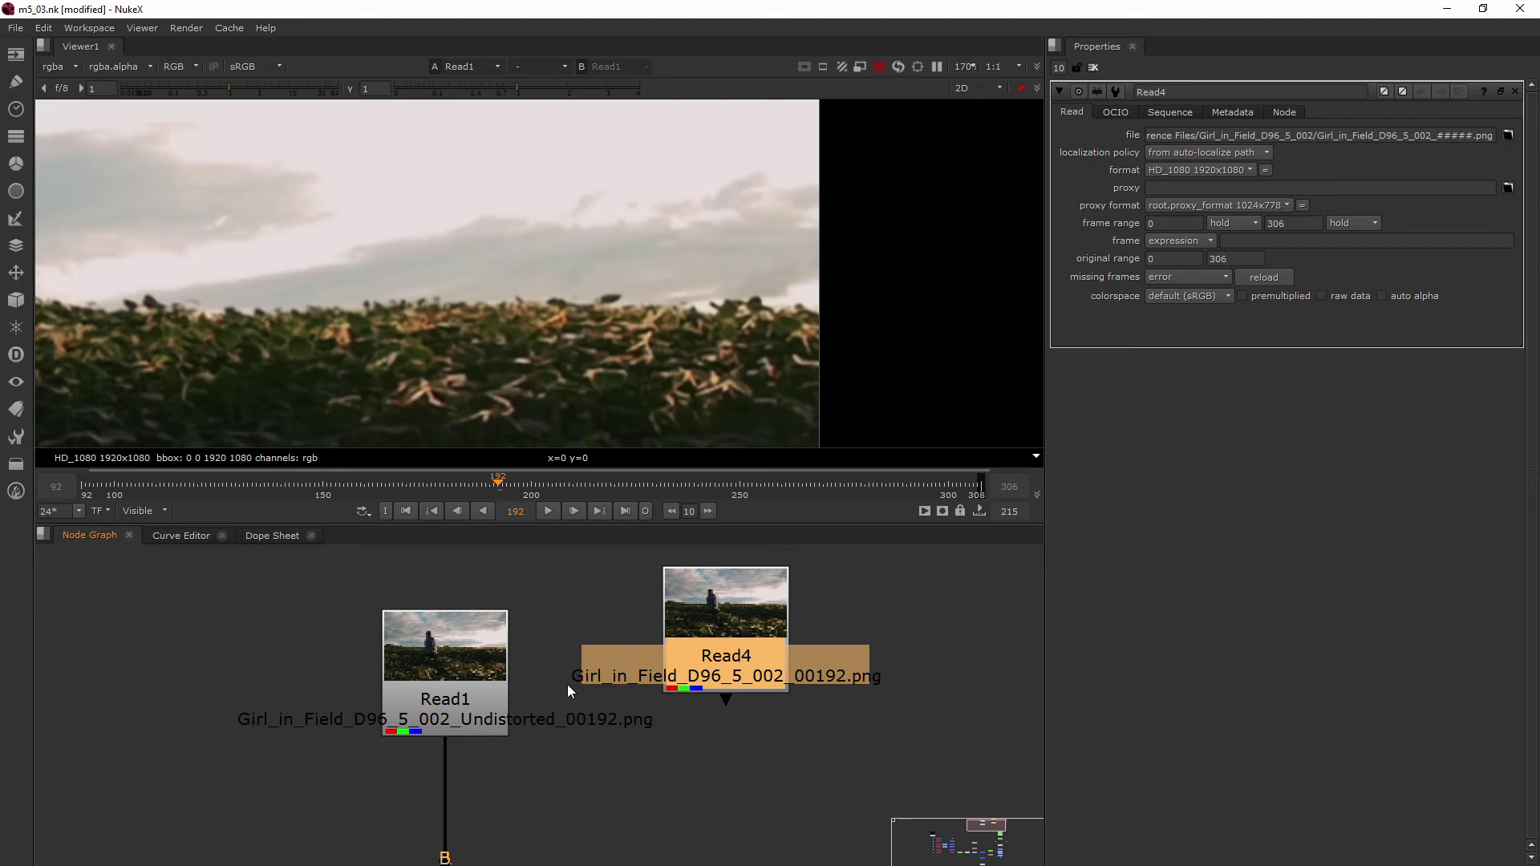
# Move Read1 up-left and reconnect the viewer input from Read1 to Read4.
pyautogui.moveTo(430, 664); pyautogui.dragTo(348, 619)
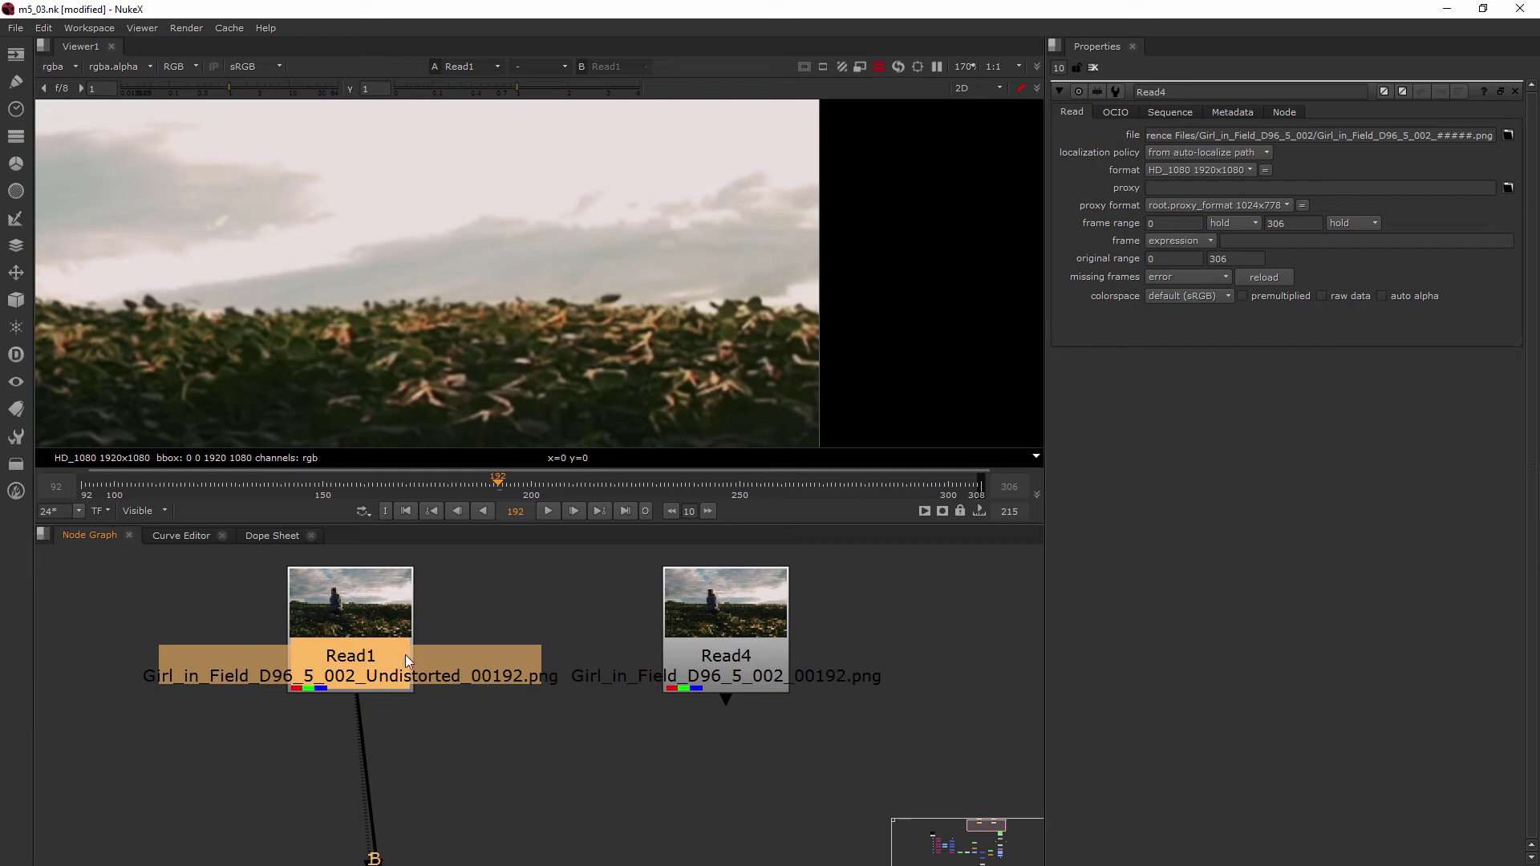
pyautogui.moveTo(358, 700); pyautogui.dragTo(709, 643)
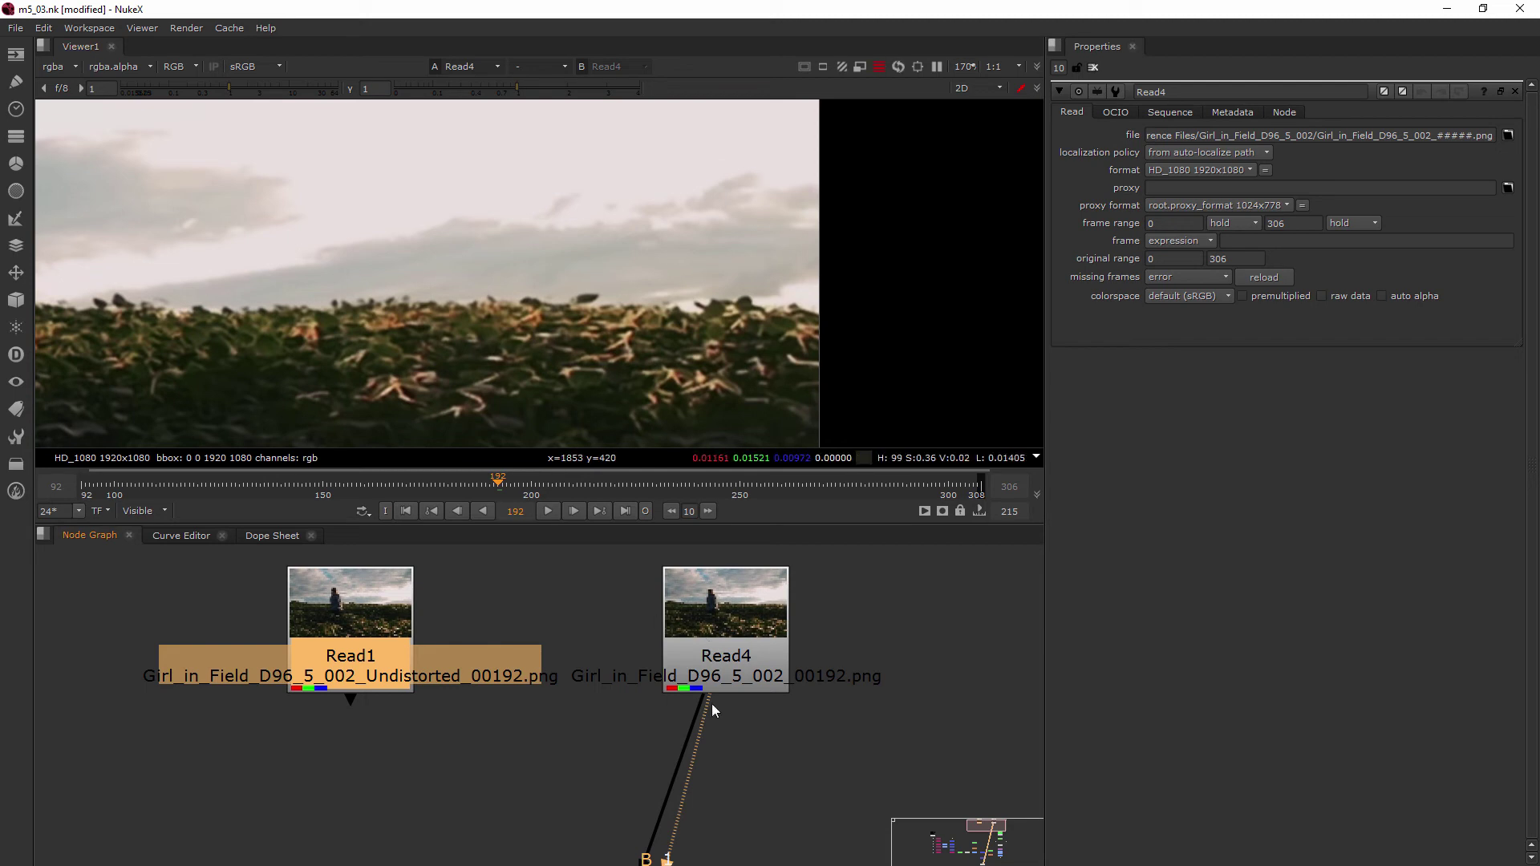
# Wire Read1 into the viewer's second input and Read4 into its main input.
pyautogui.moveTo(711, 706); pyautogui.dragTo(361, 638)
pyautogui.moveTo(358, 699); pyautogui.dragTo(766, 635)
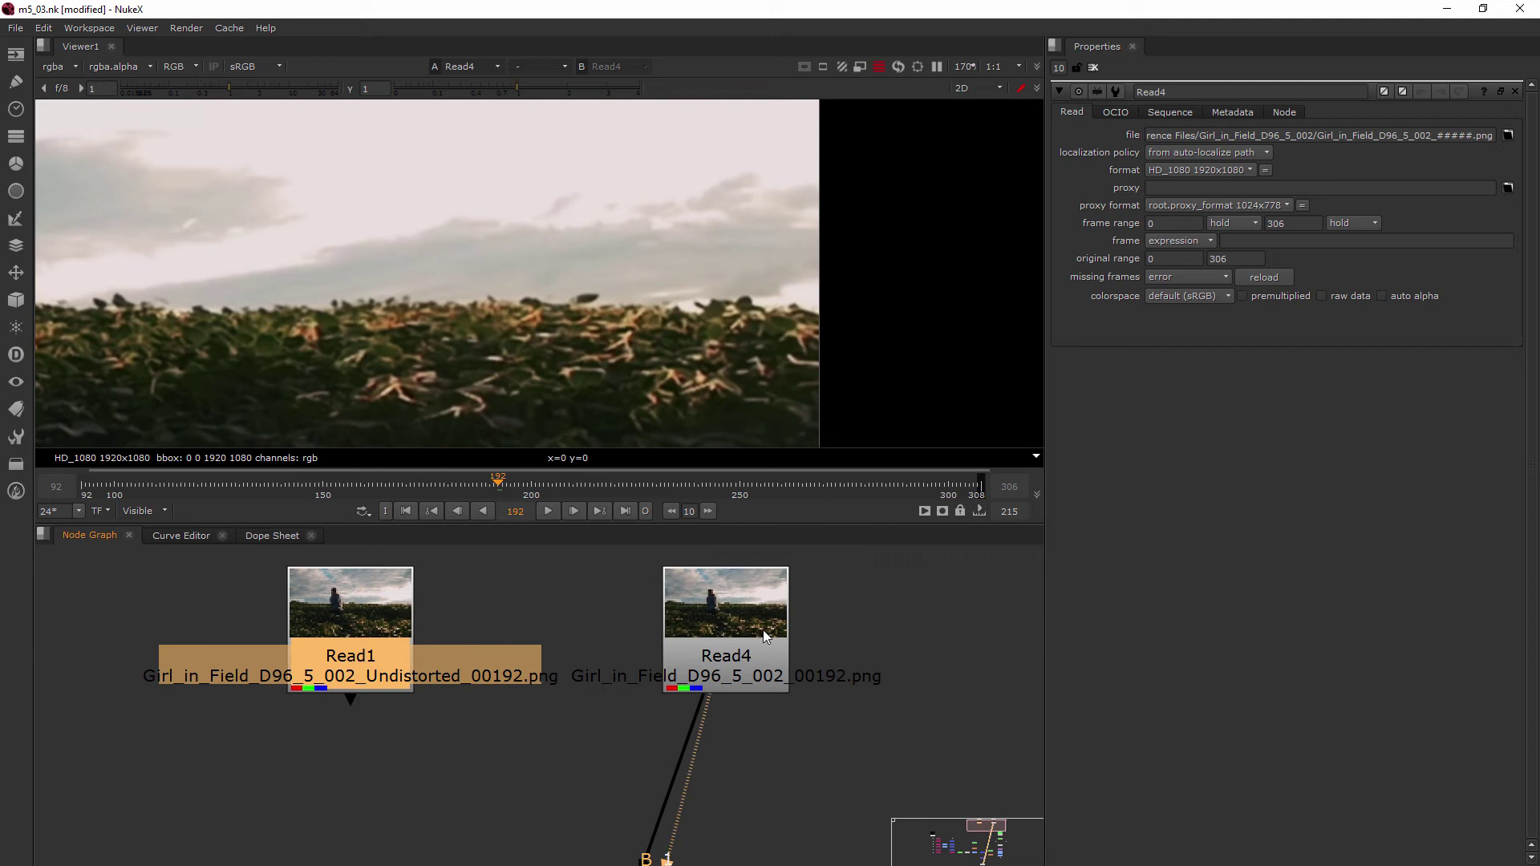
pyautogui.scroll(-4, 599, 311)
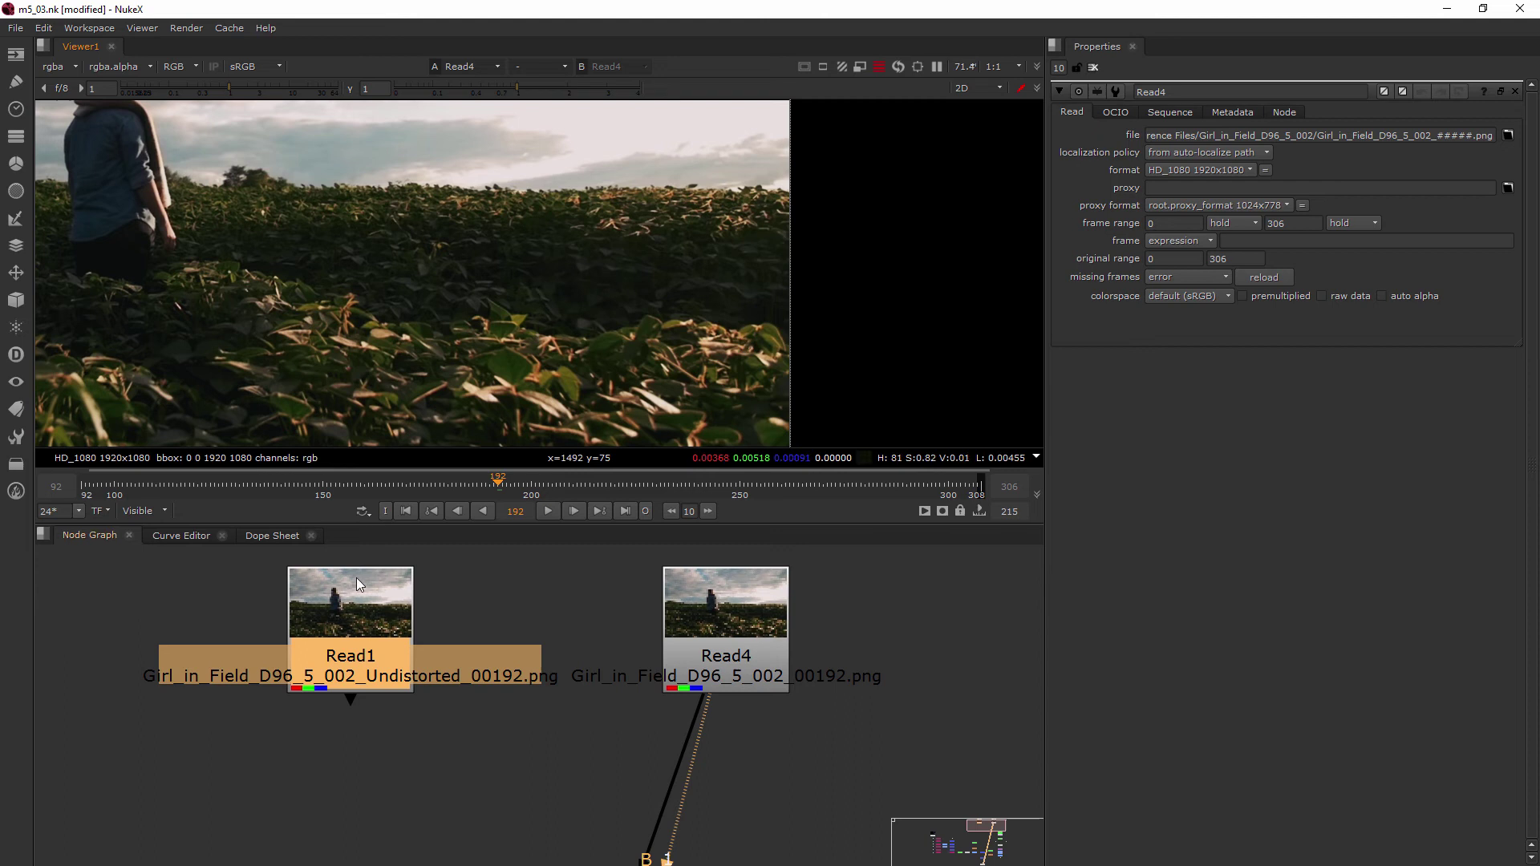
pyautogui.scroll(-3, 375, 630)
# Move Read1 to the upper left and place Read4 above the comp tree.
pyautogui.moveTo(375, 630); pyautogui.dragTo(238, 603)
pyautogui.scroll(-3, 239, 597)
pyautogui.moveTo(463, 659); pyautogui.dragTo(375, 659)
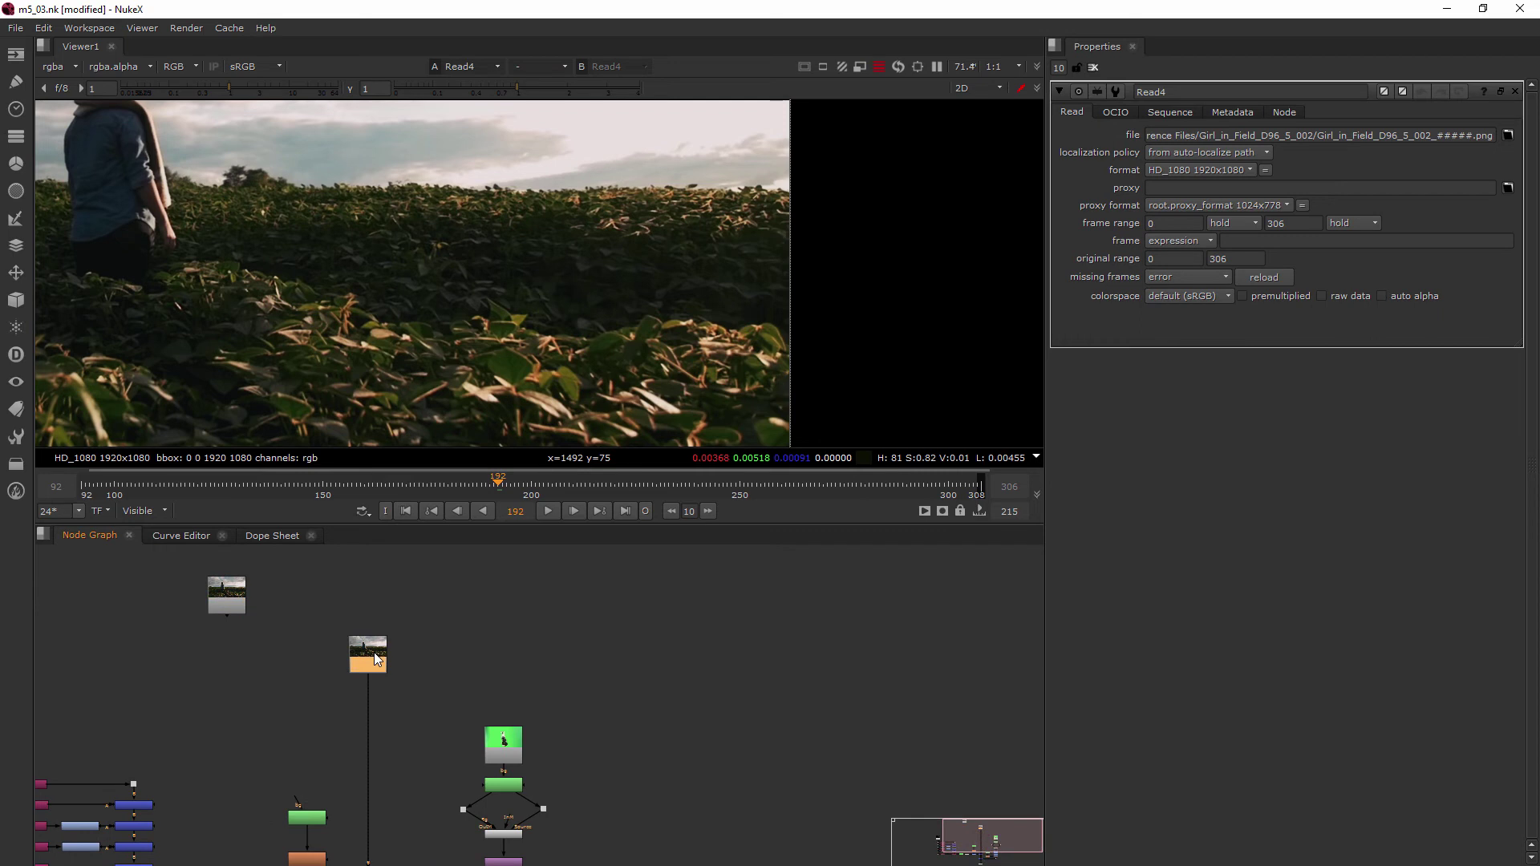
pyautogui.middleClick(414, 664)
pyautogui.moveTo(532, 652); pyautogui.dragTo(436, 670, button='middle')
pyautogui.scroll(6, 436, 671)
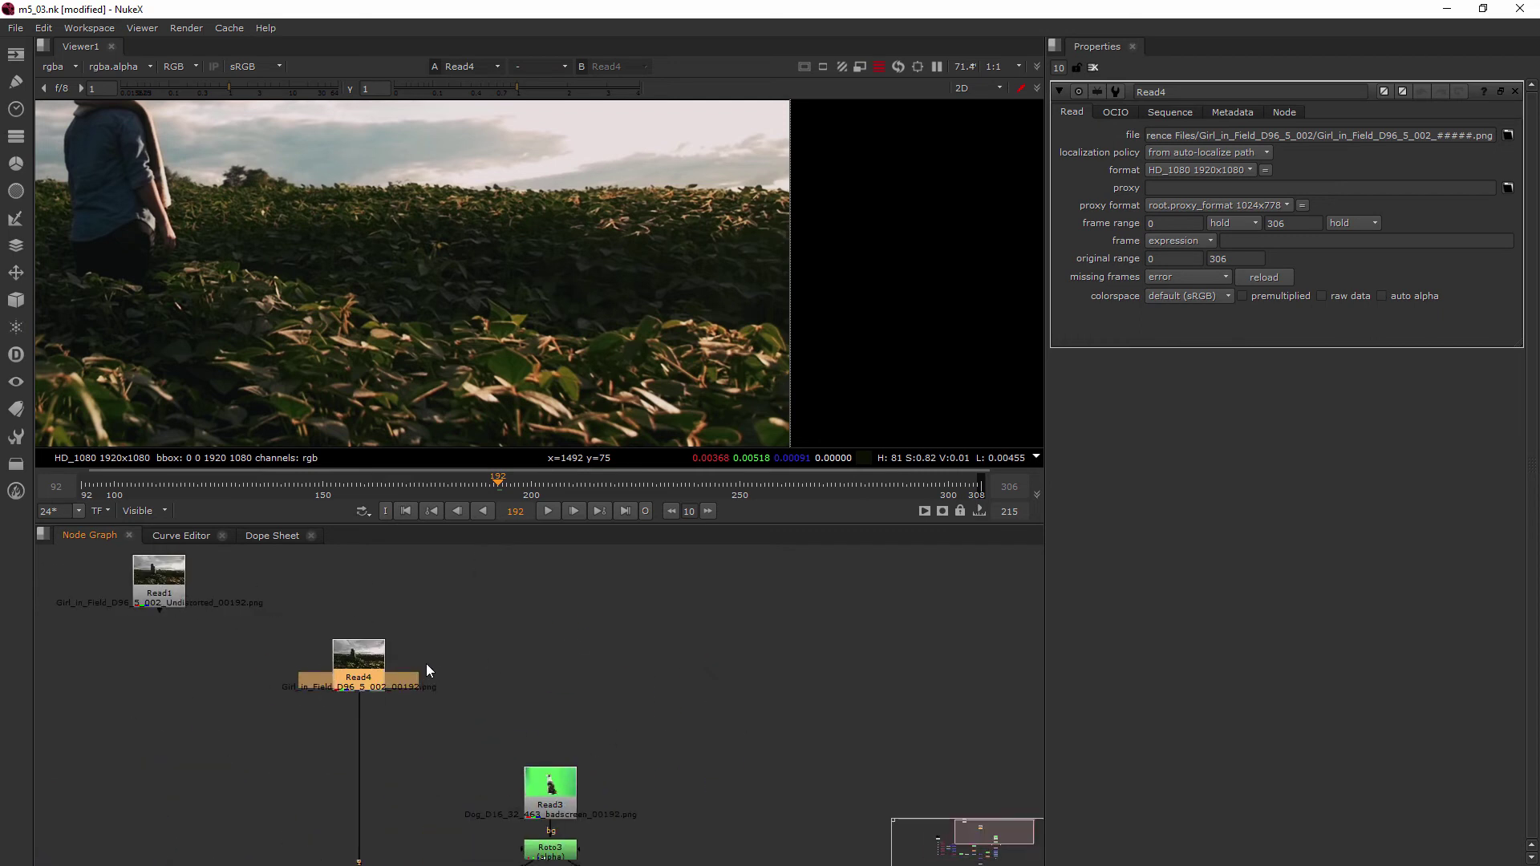
# Add a CameraTracker1 node with Read4 as its source and view its output.
pyautogui.click(510, 664)
pyautogui.press('Tab')
pyautogui.write('cam')
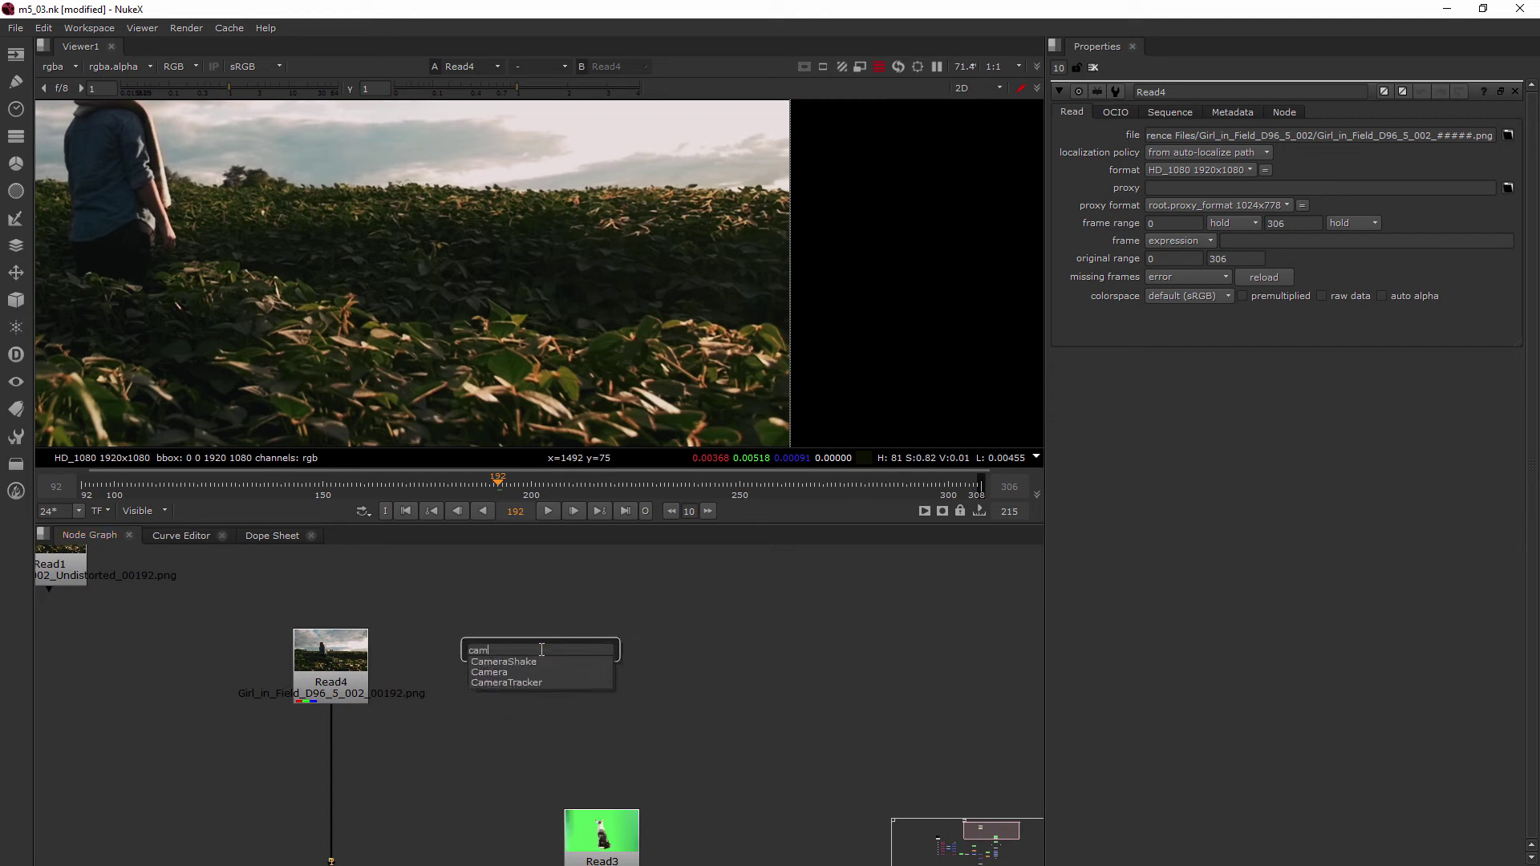
pyautogui.click(501, 682)
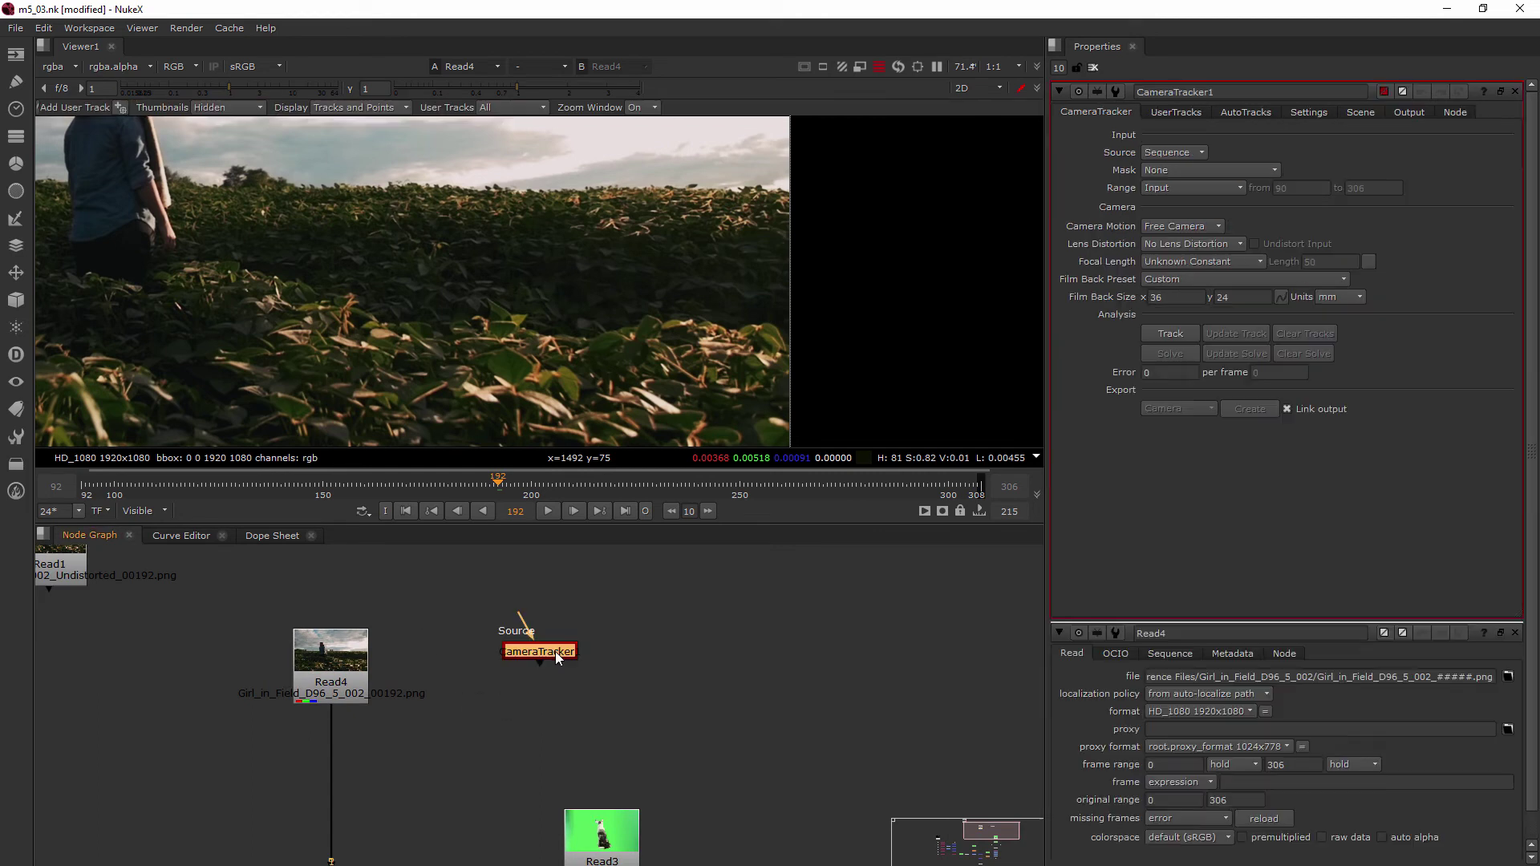
pyautogui.moveTo(561, 654); pyautogui.dragTo(560, 678)
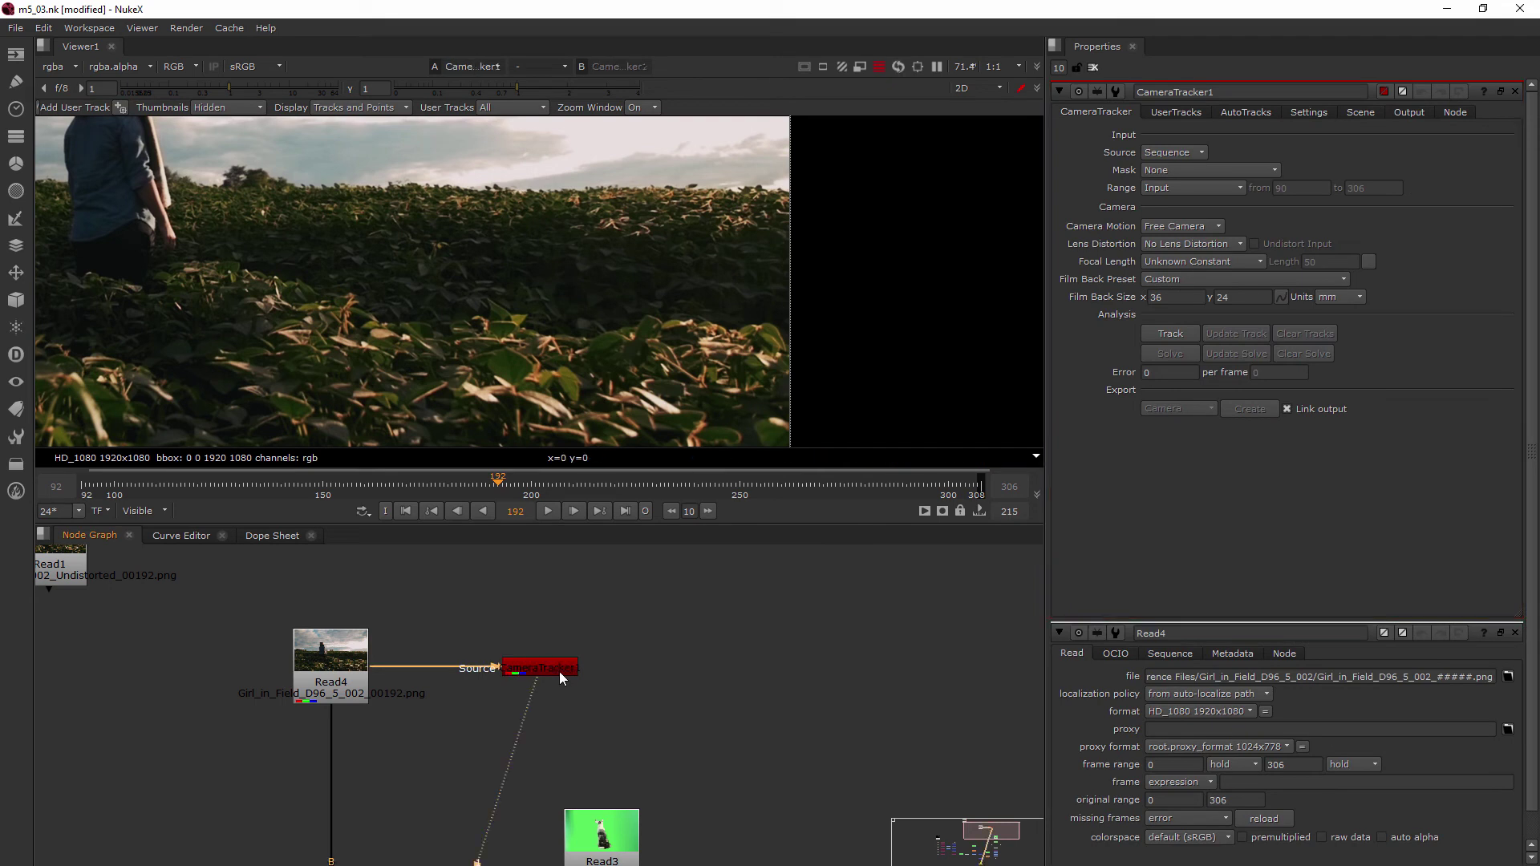
pyautogui.press('1')
pyautogui.scroll(-4, 429, 224)
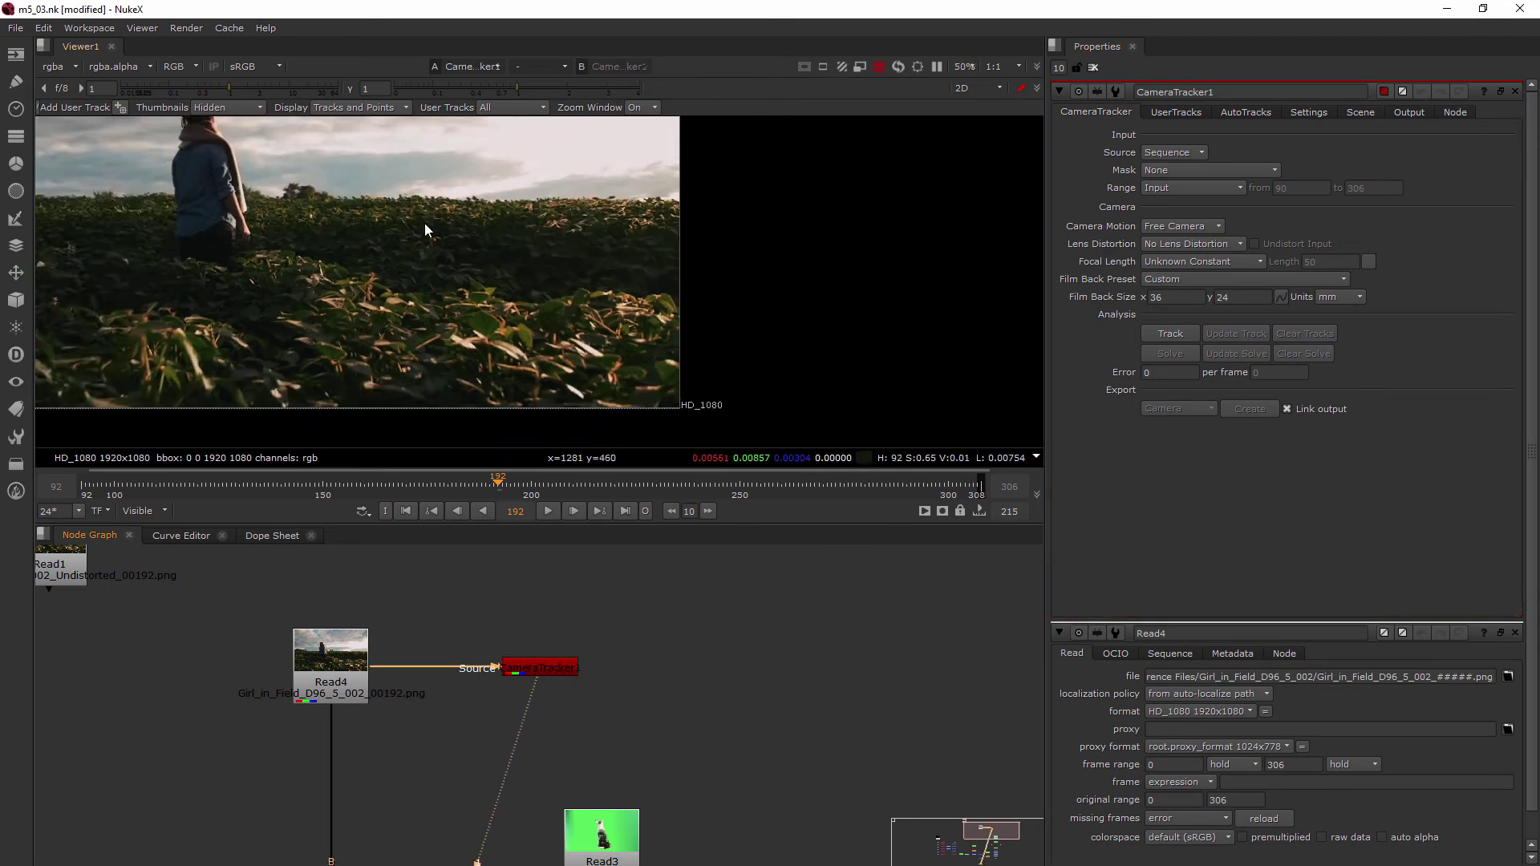
pyautogui.scroll(-1, 604, 262)
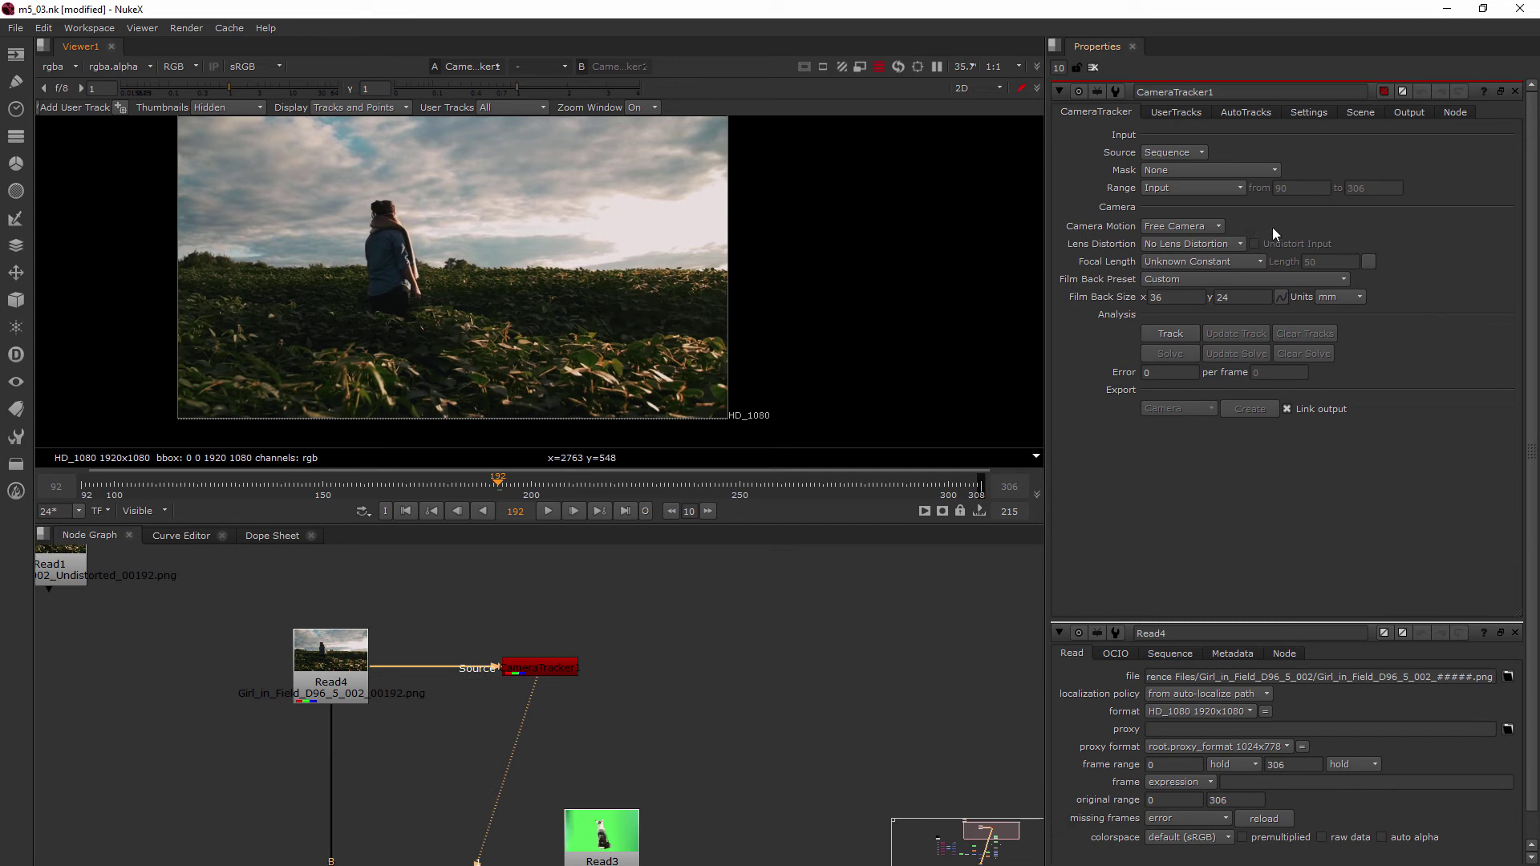
# Change CameraTracker1's Camera Motion from Free Camera to Planar Motion.
pyautogui.click(1206, 225)
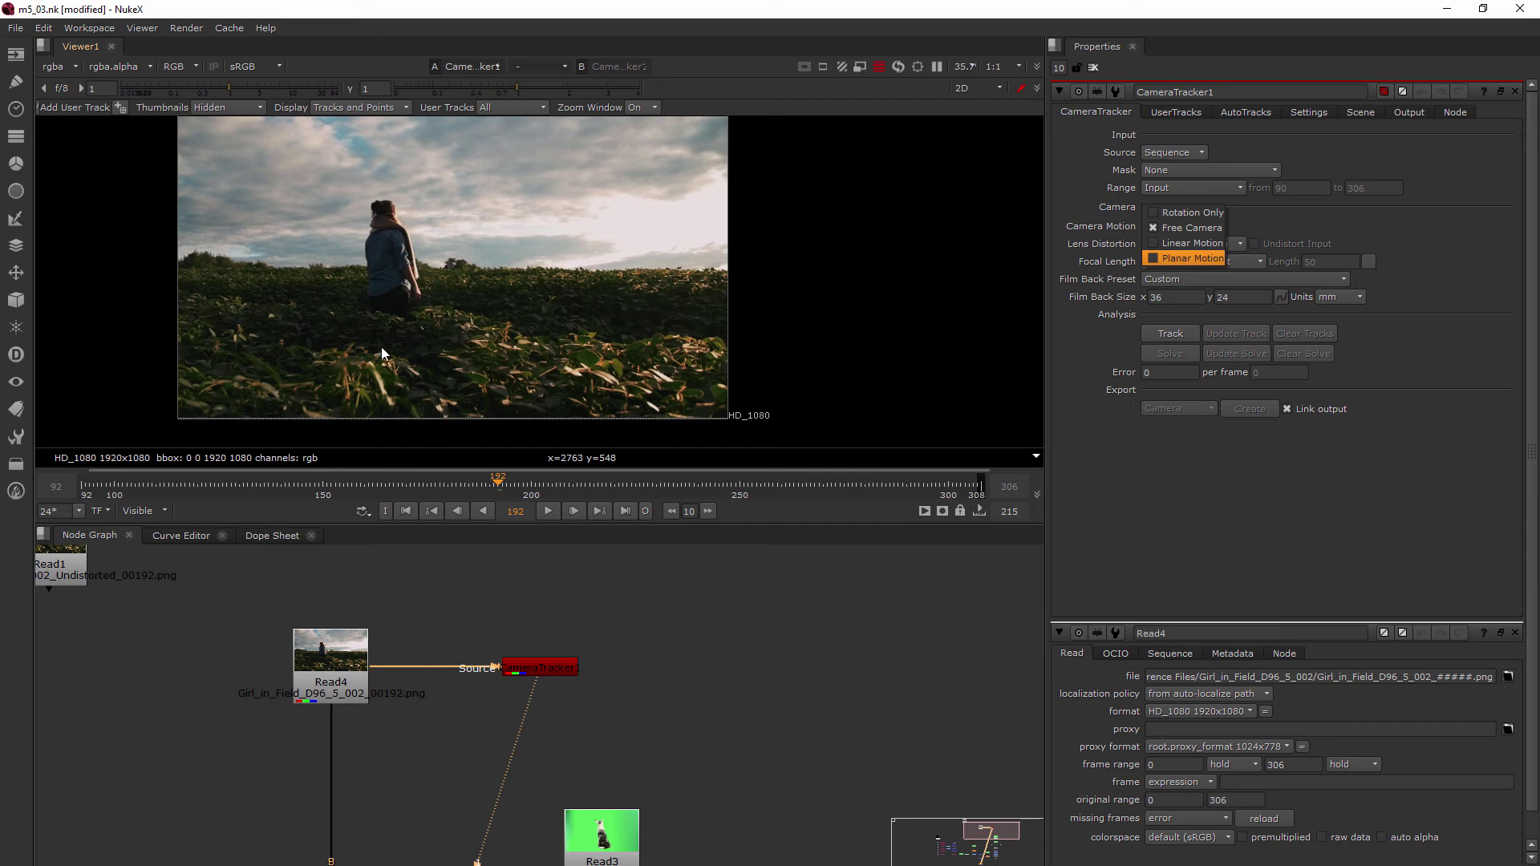
pyautogui.click(214, 489)
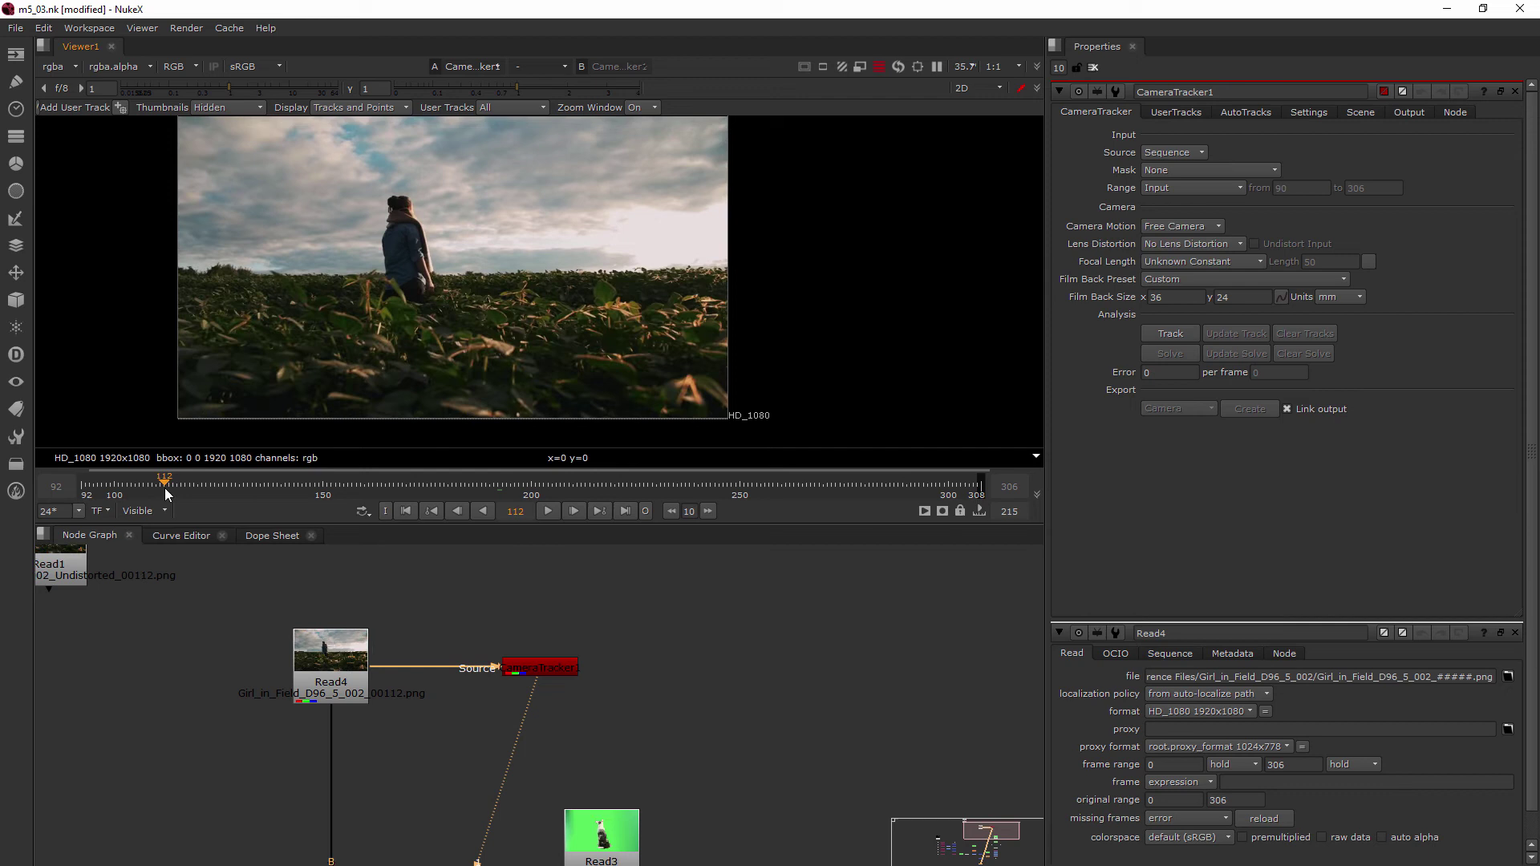
pyautogui.click(918, 485)
pyautogui.press('Right')
pyautogui.press('Right')
pyautogui.press('Right')
pyautogui.press('Right')
pyautogui.press('Right')
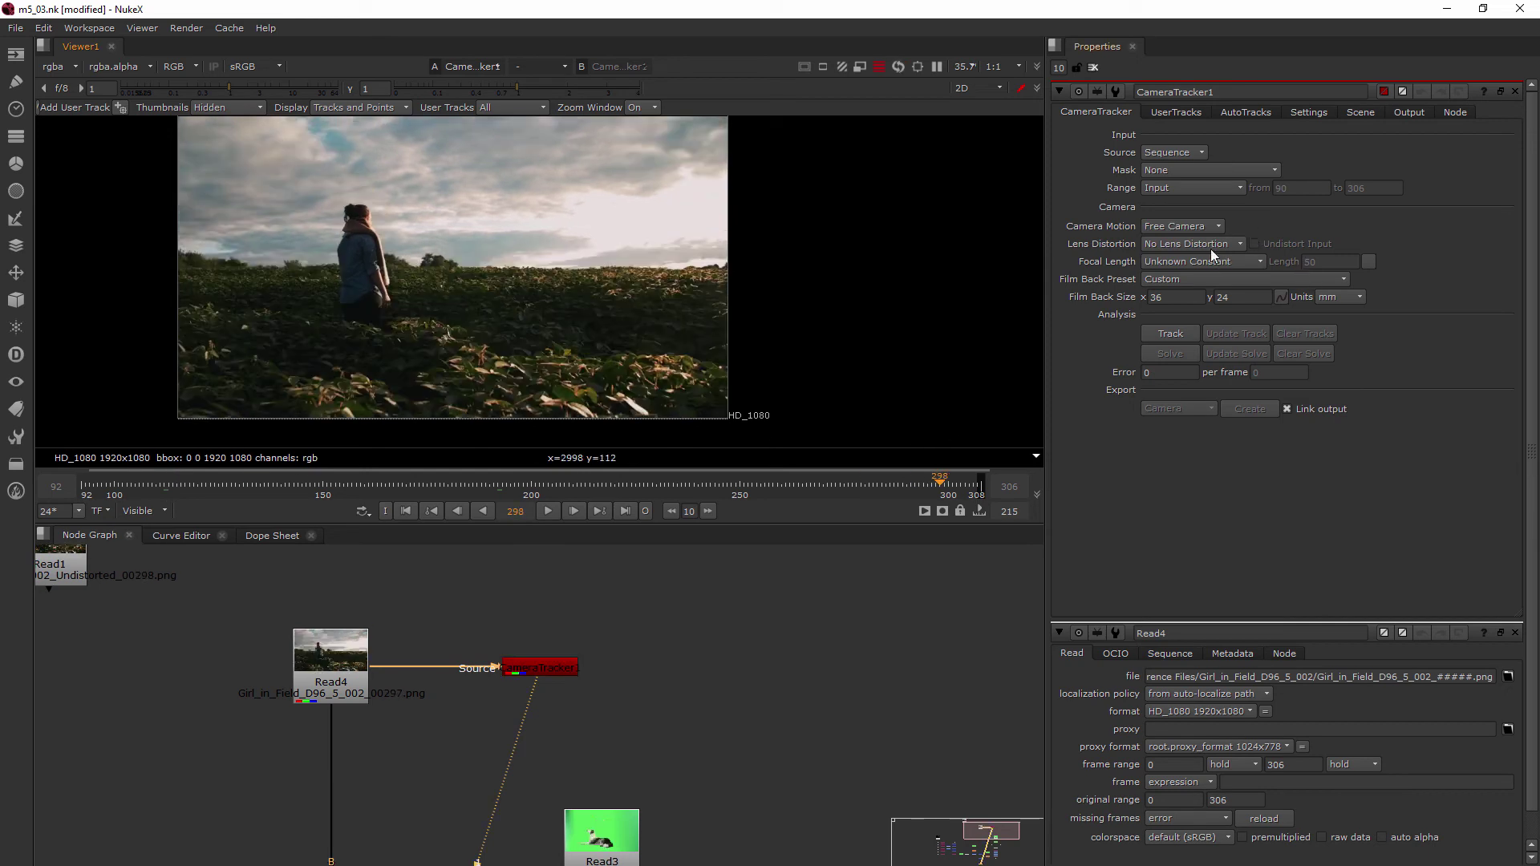
pyautogui.click(1203, 227)
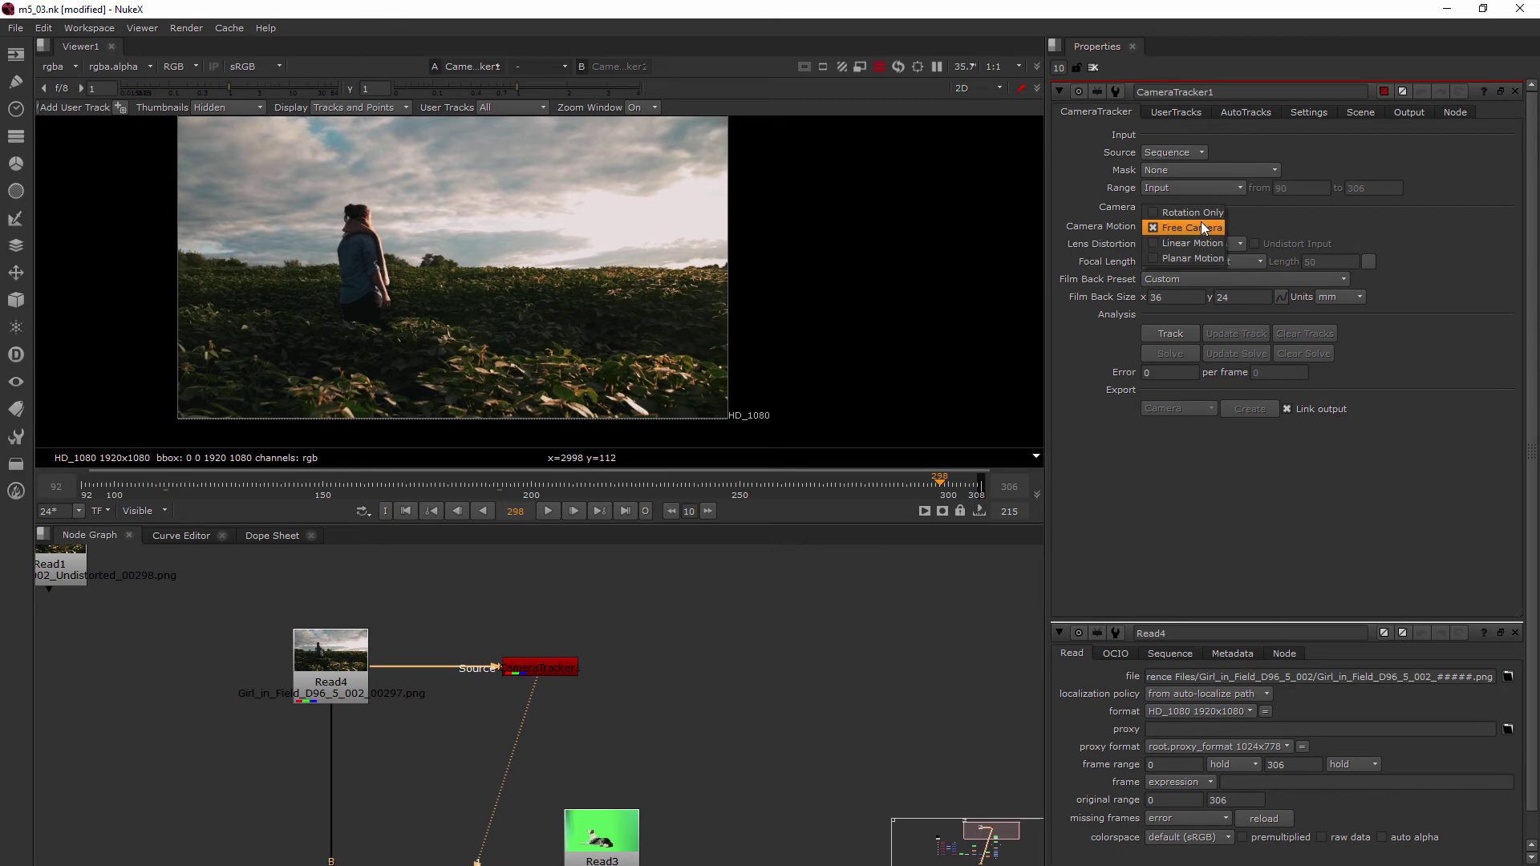
pyautogui.click(1188, 259)
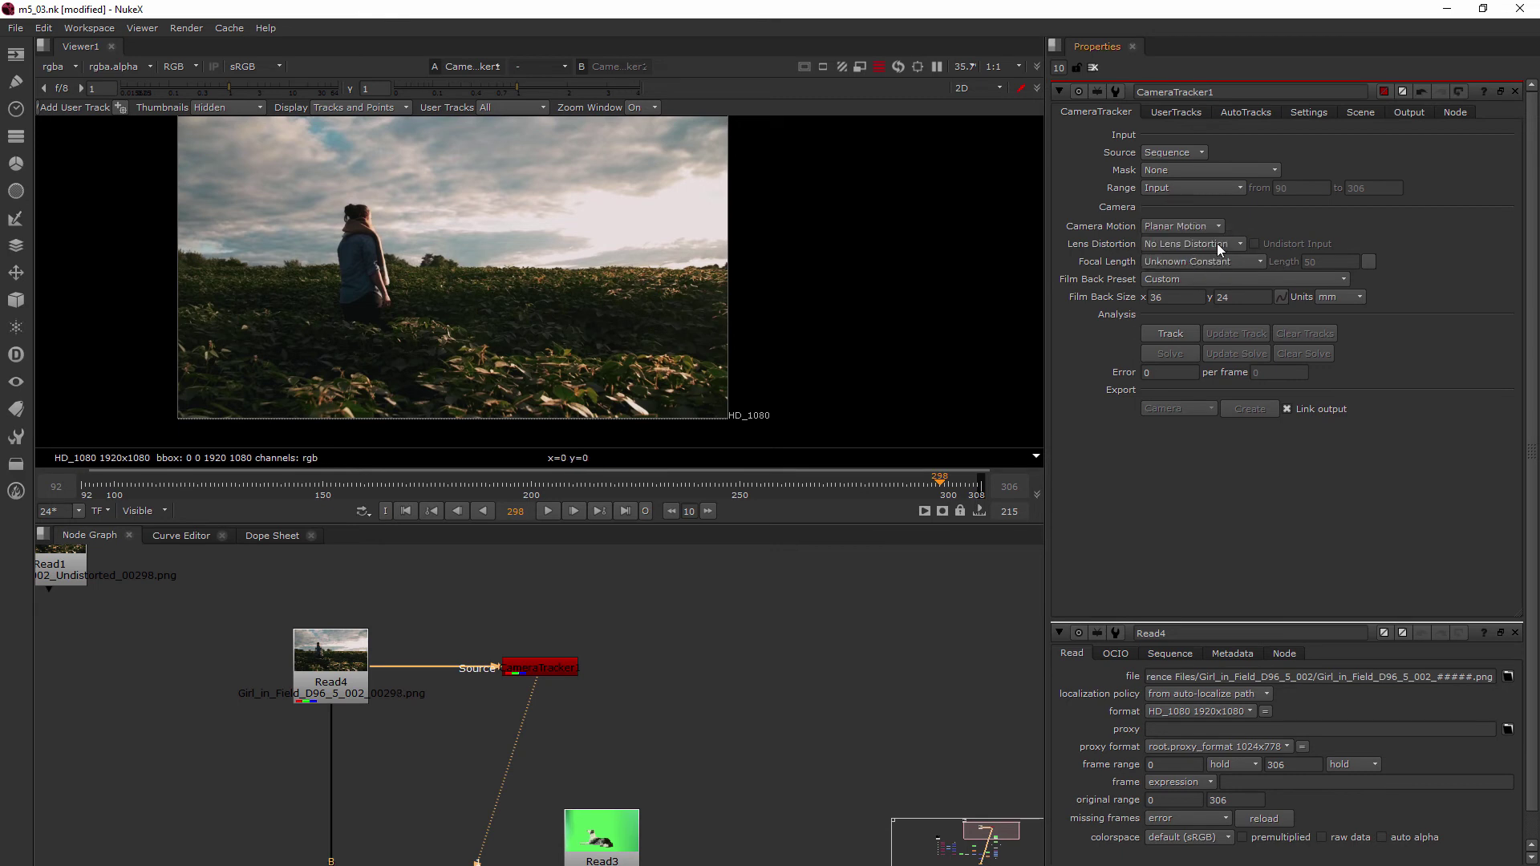
# Set Lens Distortion to Unknown Lens, keeping Unknown Constant focal length and a Custom film back.
pyautogui.click(1216, 244)
pyautogui.click(1211, 261)
pyautogui.click(1179, 265)
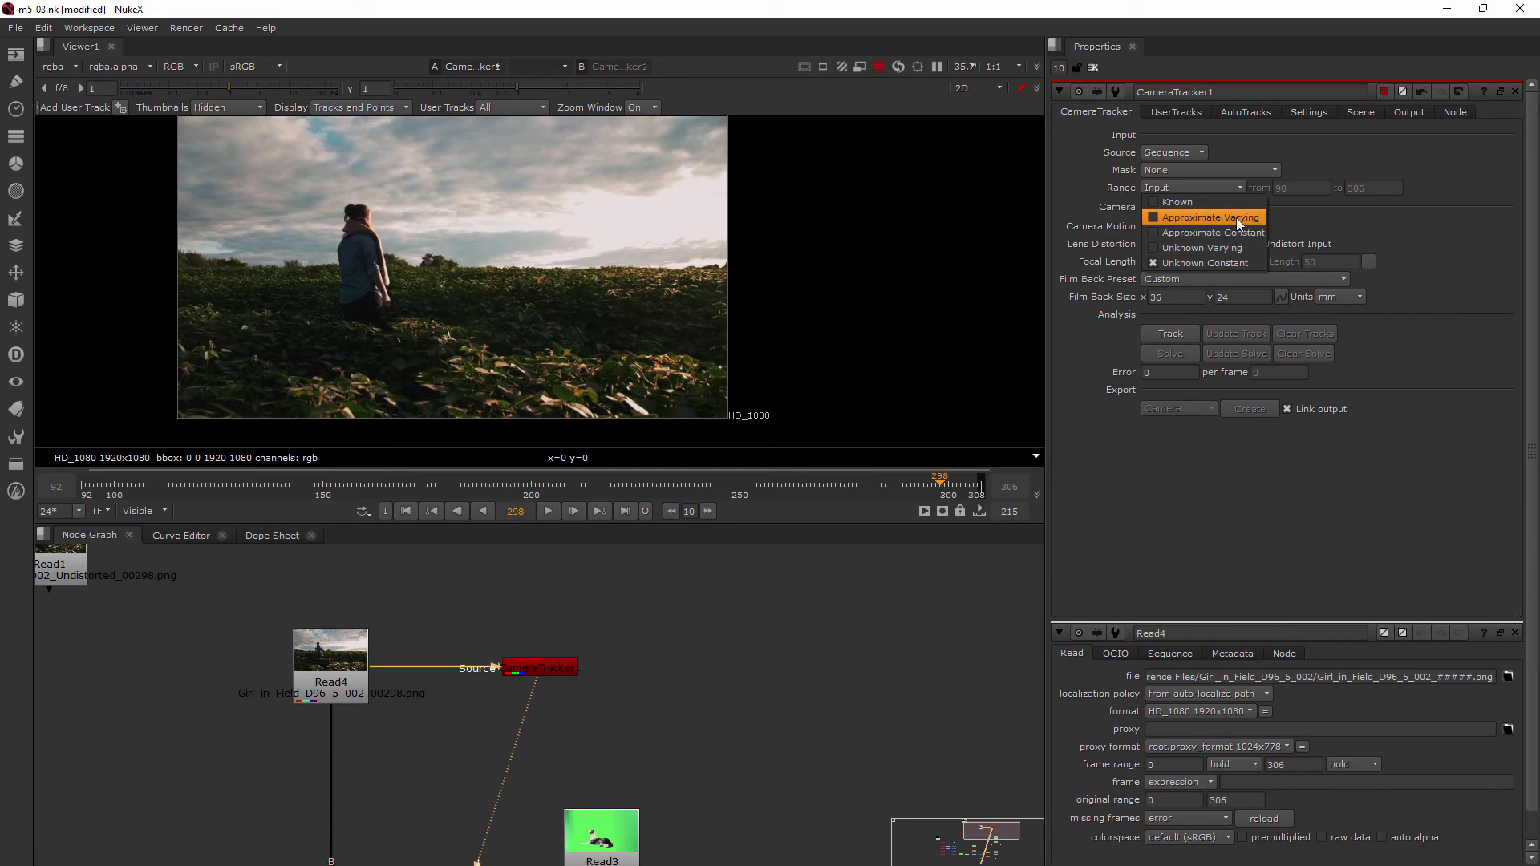
pyautogui.click(1209, 262)
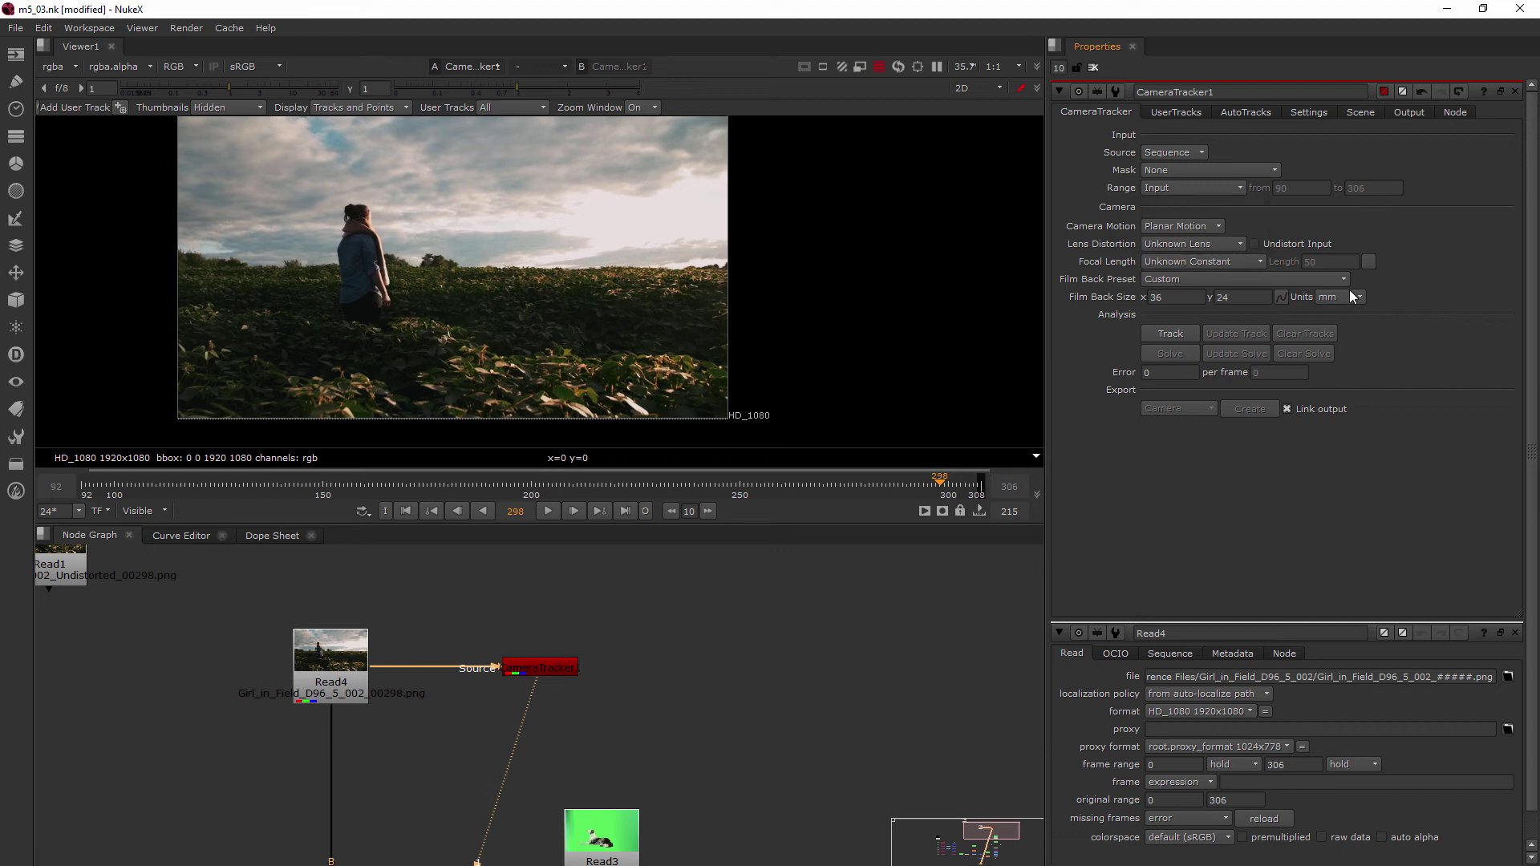
pyautogui.click(1194, 281)
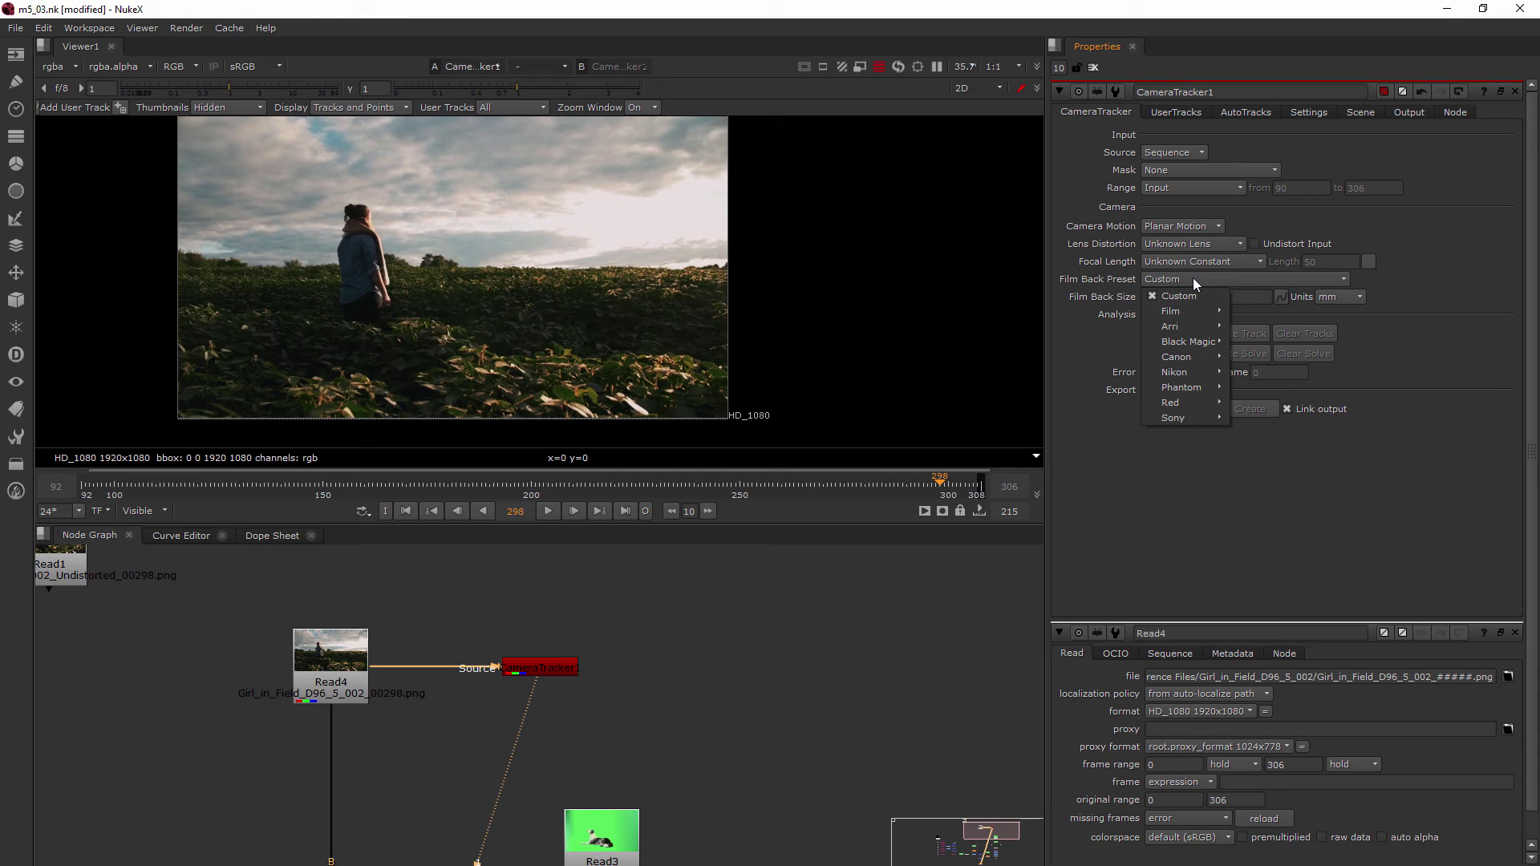
pyautogui.click(1382, 286)
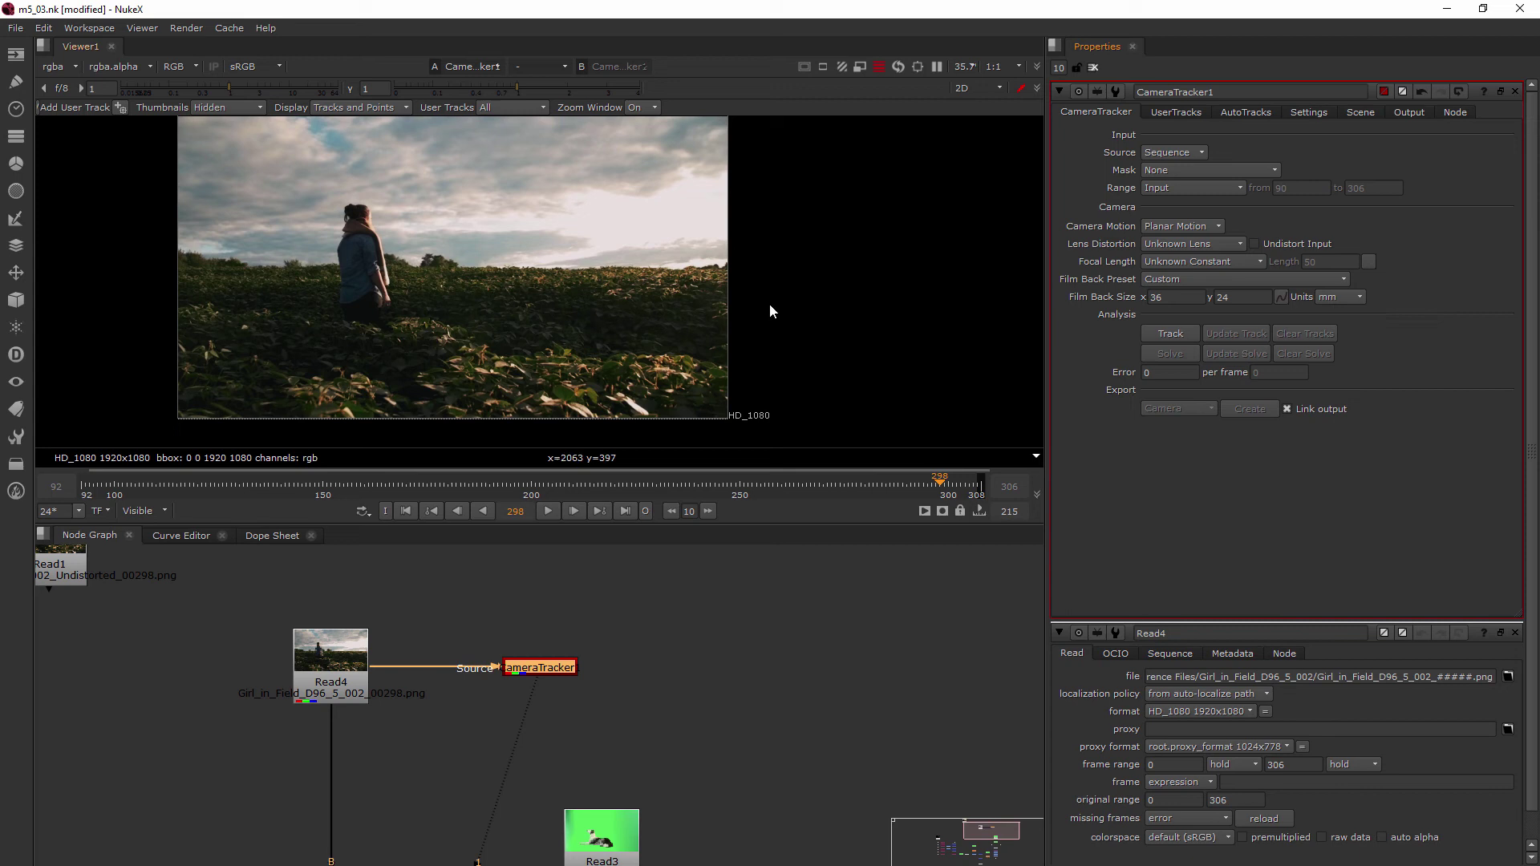
# Track features through all frames of the Read4 footage with CameraTracker1.
pyautogui.moveTo(769, 305); pyautogui.dragTo(810, 314, button='middle')
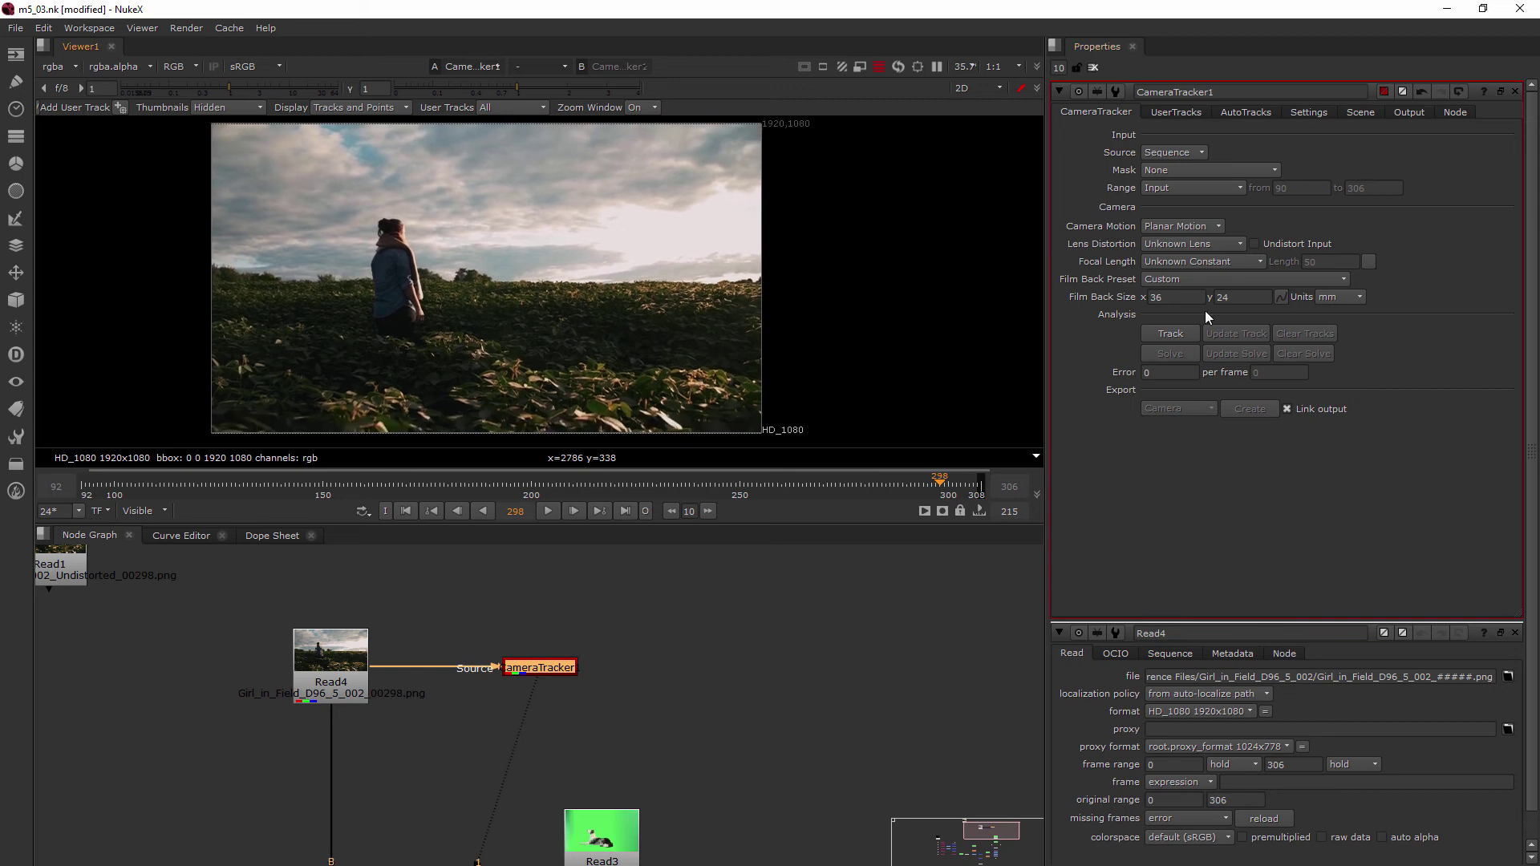
pyautogui.click(1167, 337)
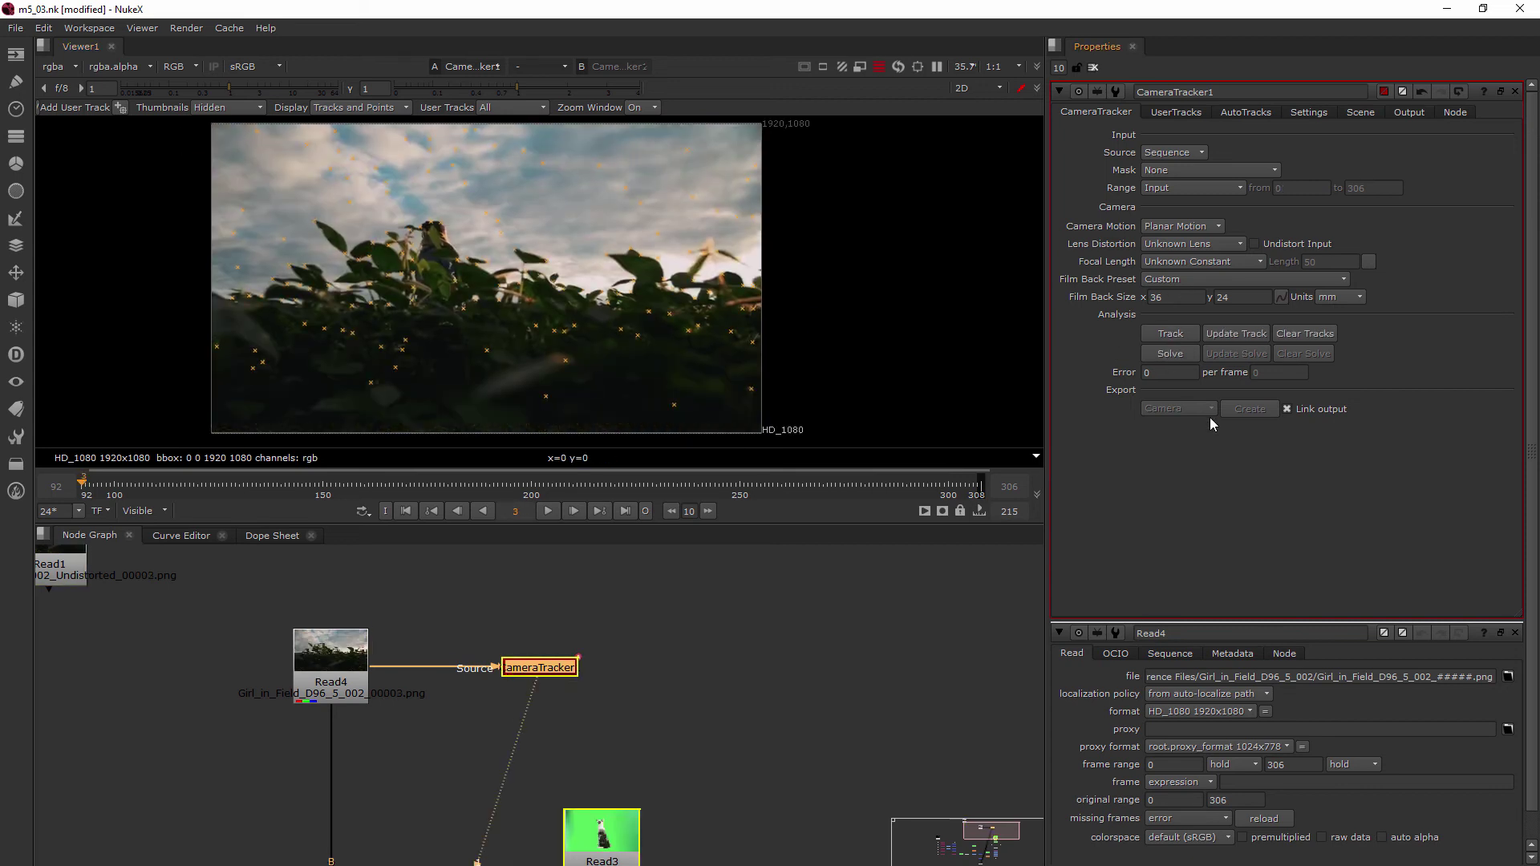
pyautogui.click(1170, 334)
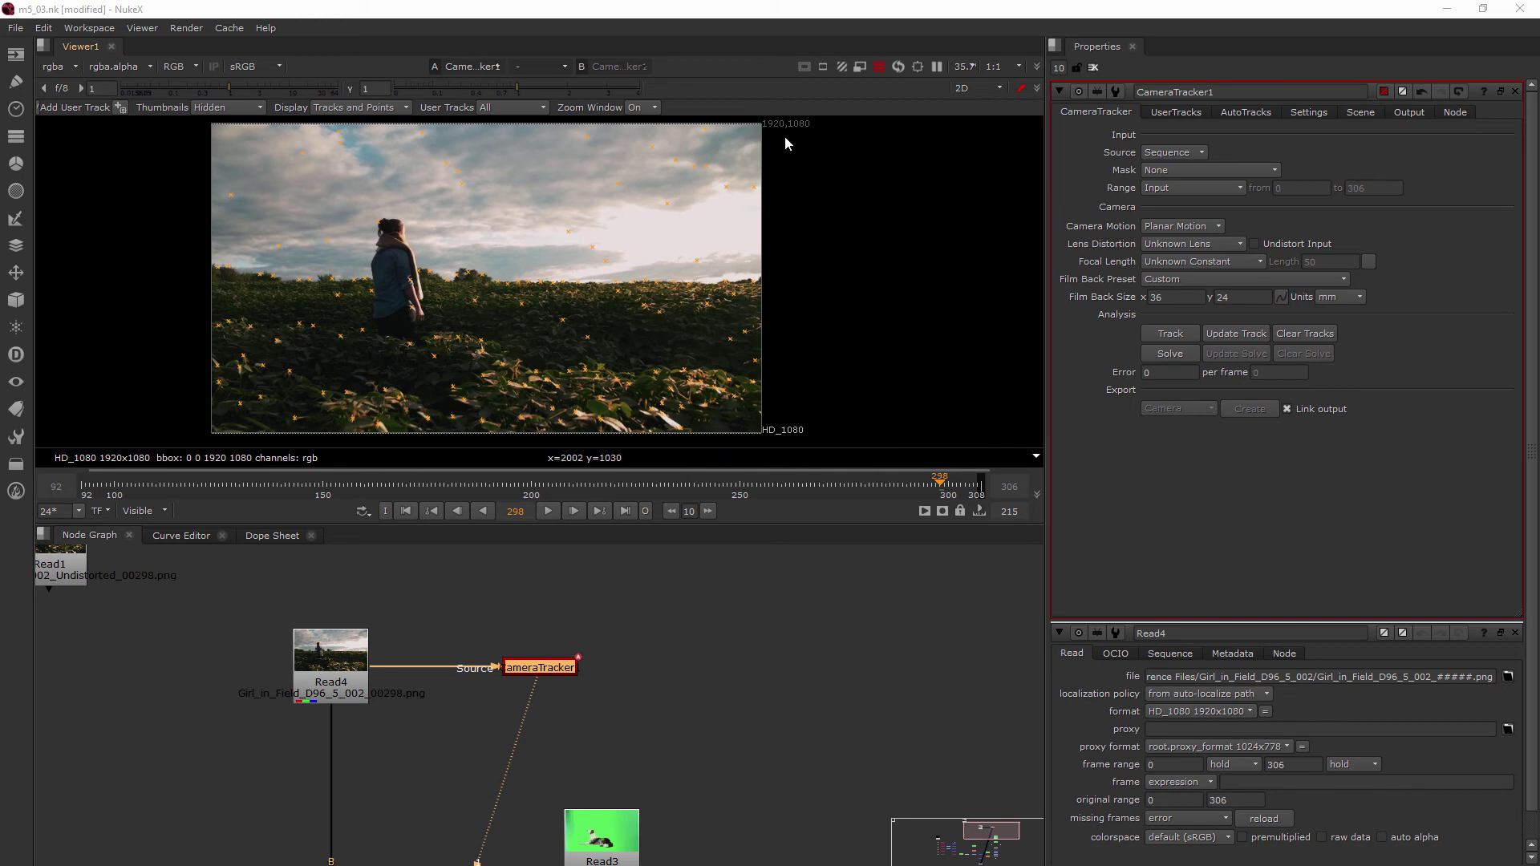
# Delete the track points in the upper-right and upper-left sky.
pyautogui.moveTo(781, 129); pyautogui.dragTo(484, 273)
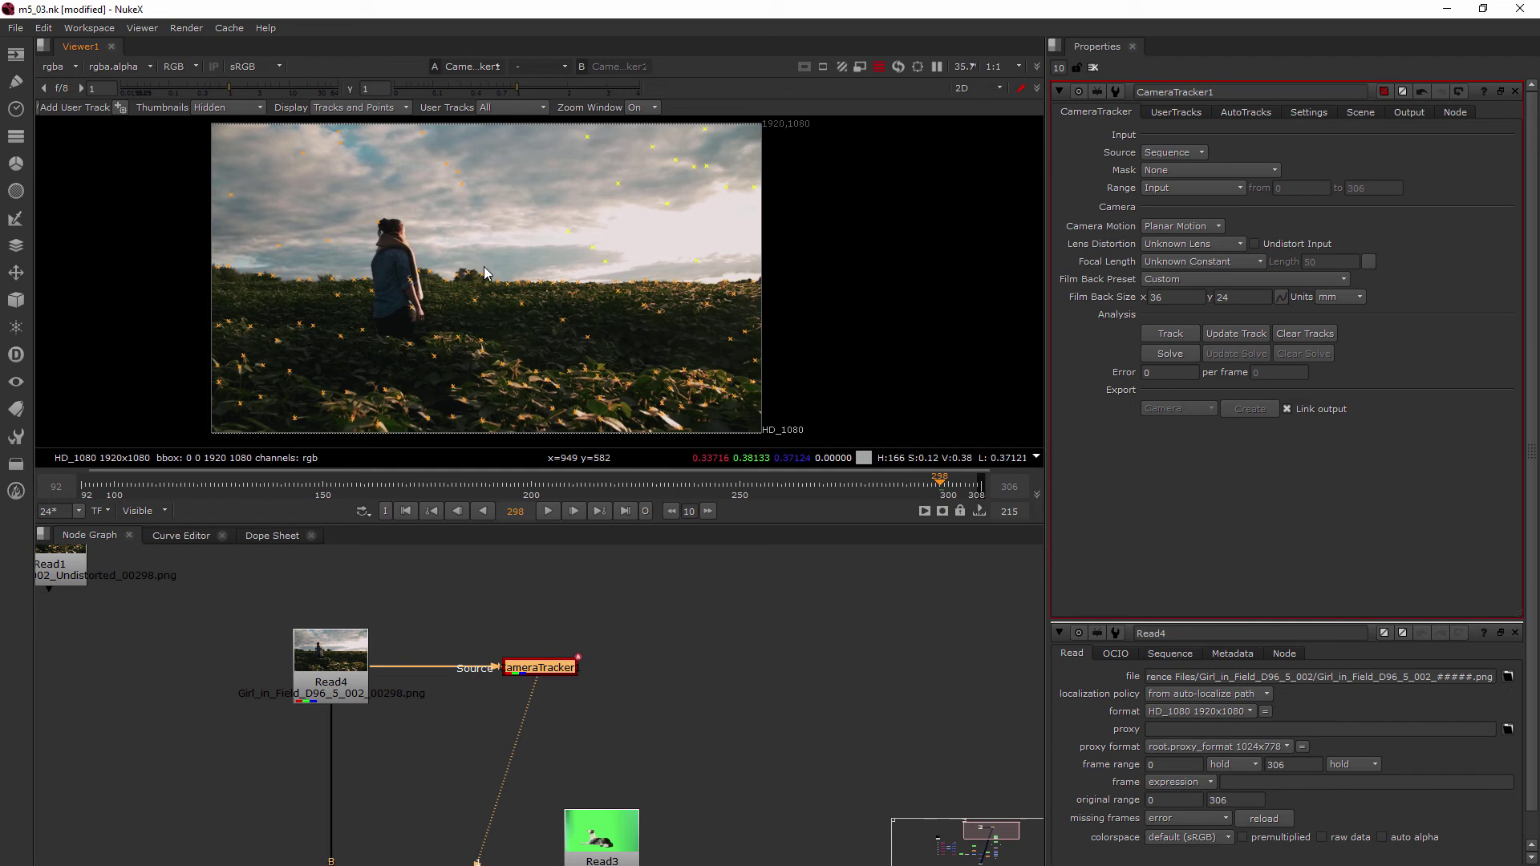
pyautogui.press('Delete')
pyautogui.moveTo(480, 132); pyautogui.dragTo(339, 256)
pyautogui.press('Delete')
pyautogui.press('Delete')
pyautogui.press('Delete')
# At frame 122, delete the remaining sky tracks and select the left-edge tracks, then review frames 117-178.
pyautogui.click(404, 489)
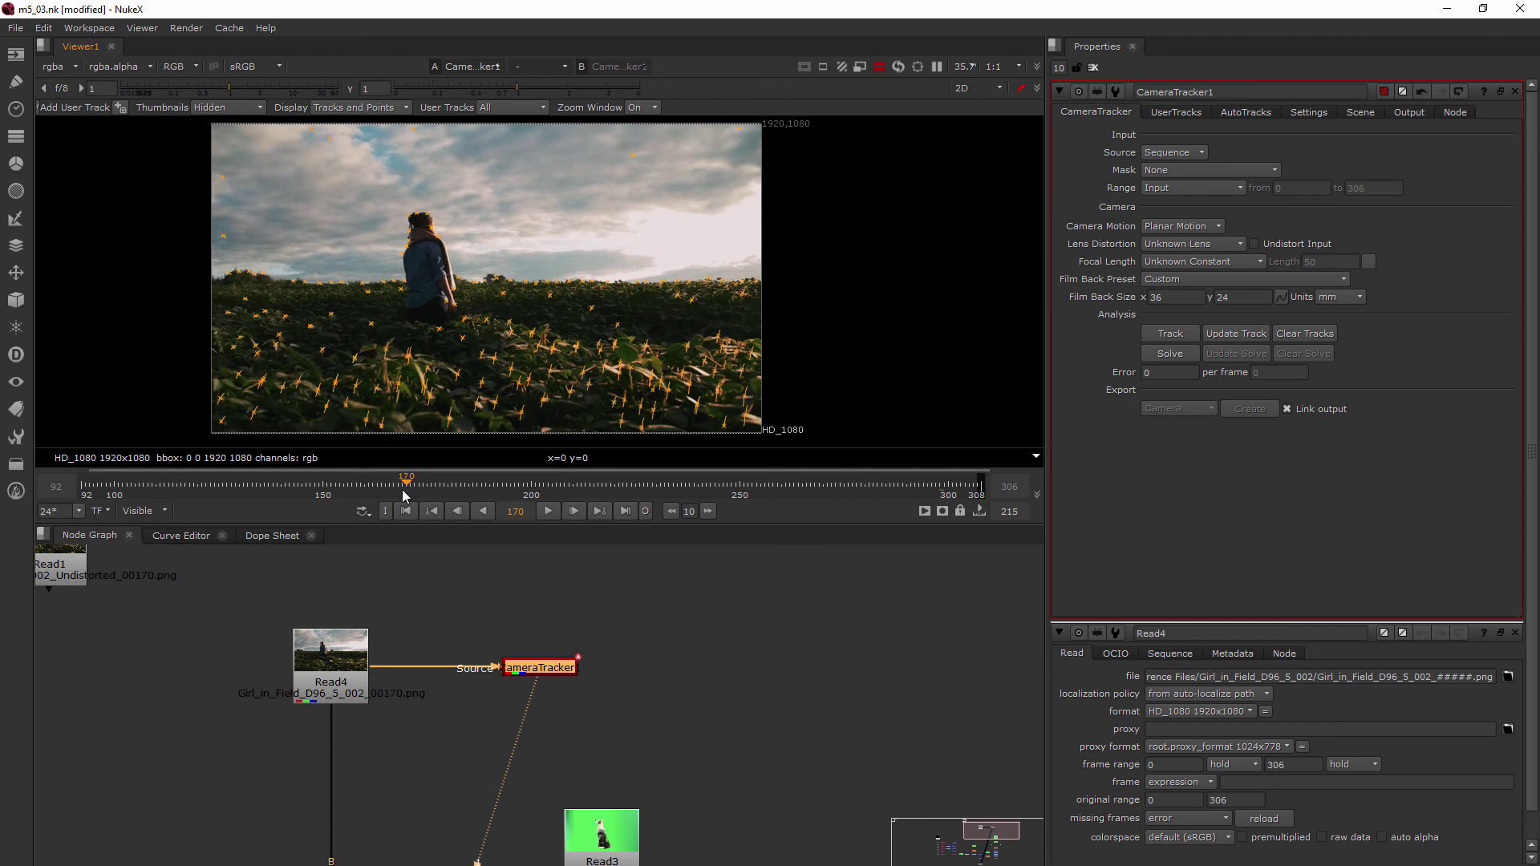
pyautogui.click(270, 483)
pyautogui.click(206, 483)
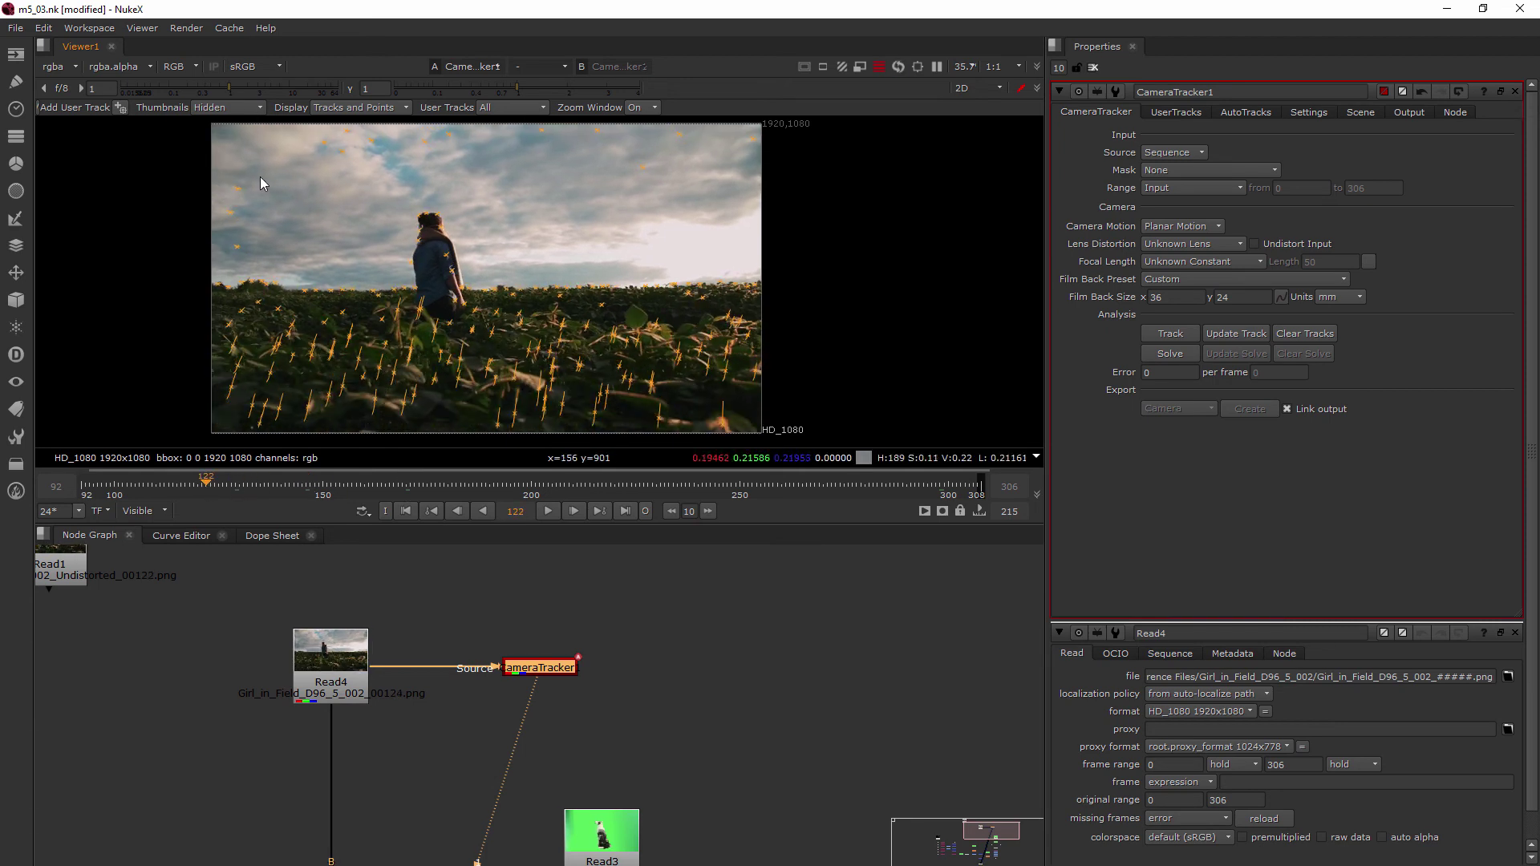
pyautogui.moveTo(259, 176); pyautogui.dragTo(761, 89)
pyautogui.press('Delete')
pyautogui.moveTo(327, 152); pyautogui.dragTo(210, 273)
pyautogui.click(185, 482)
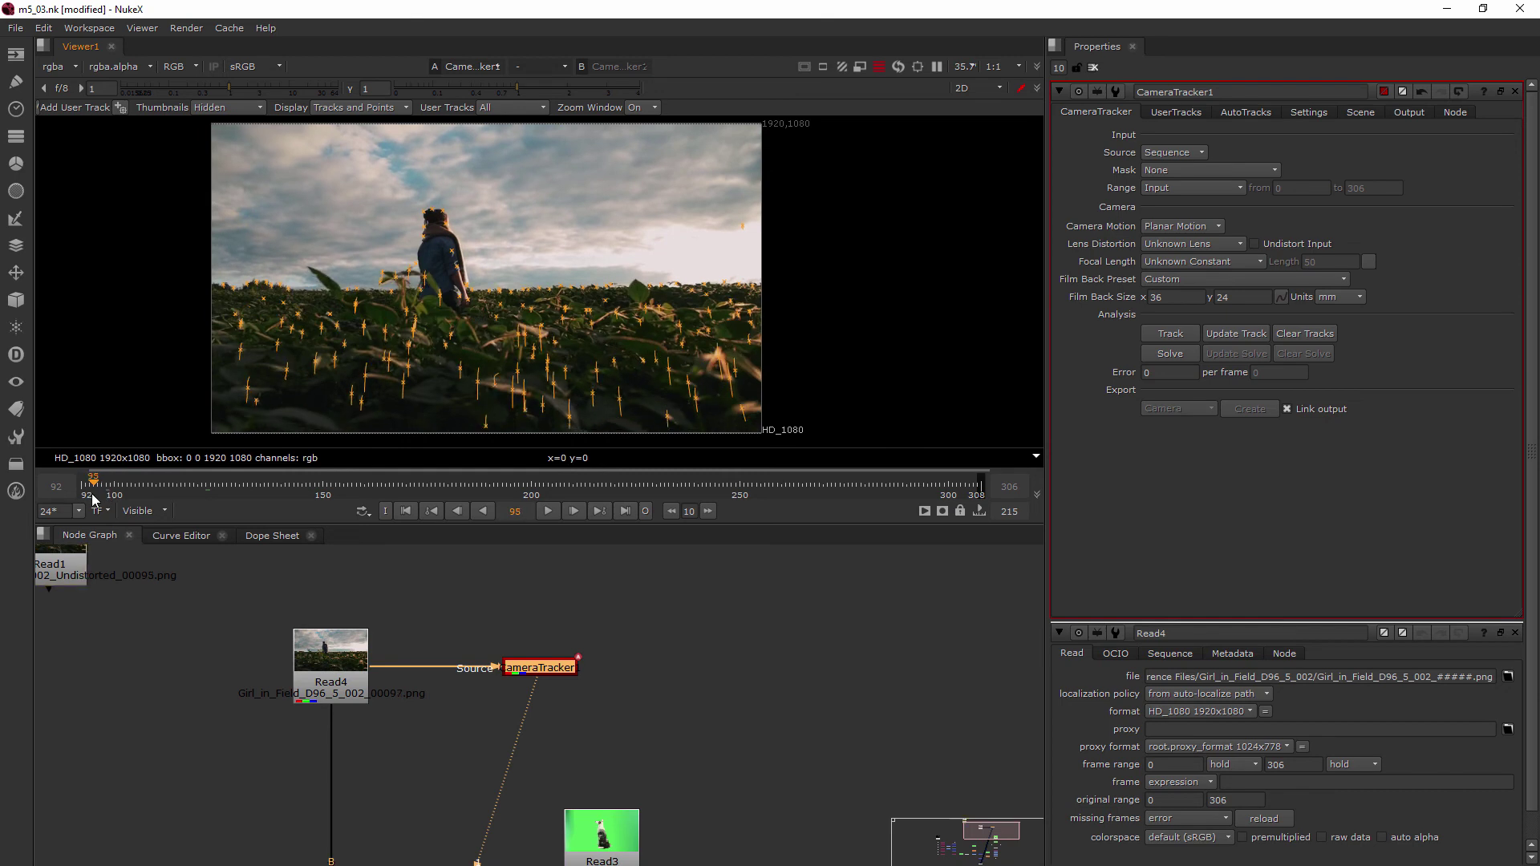
pyautogui.moveTo(185, 502); pyautogui.dragTo(432, 457)
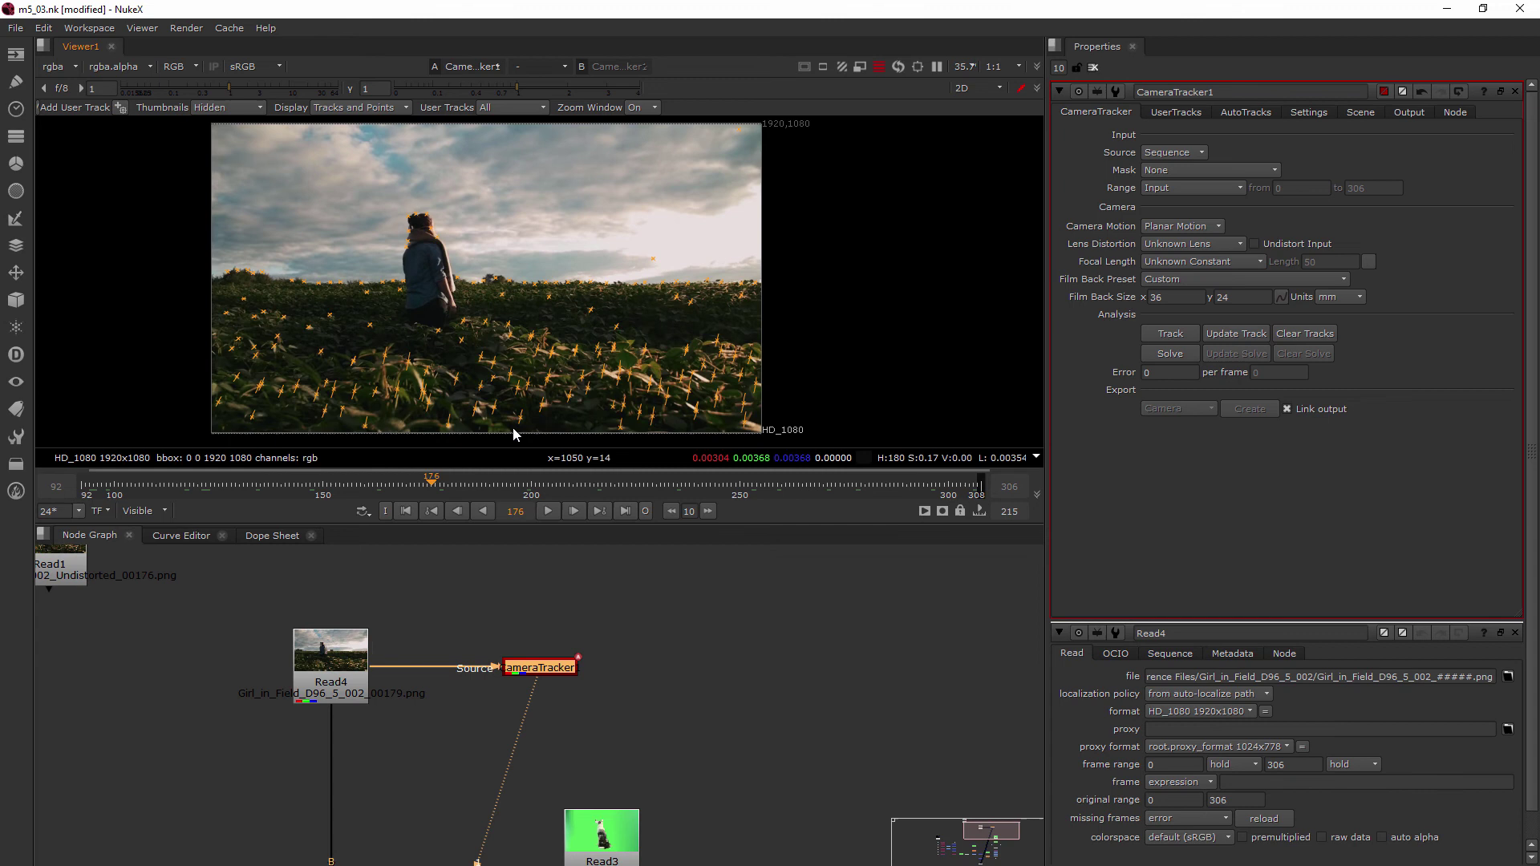
# Show CameraTracker1's AutoTracks tab with its track statistics and error graph.
pyautogui.click(1190, 114)
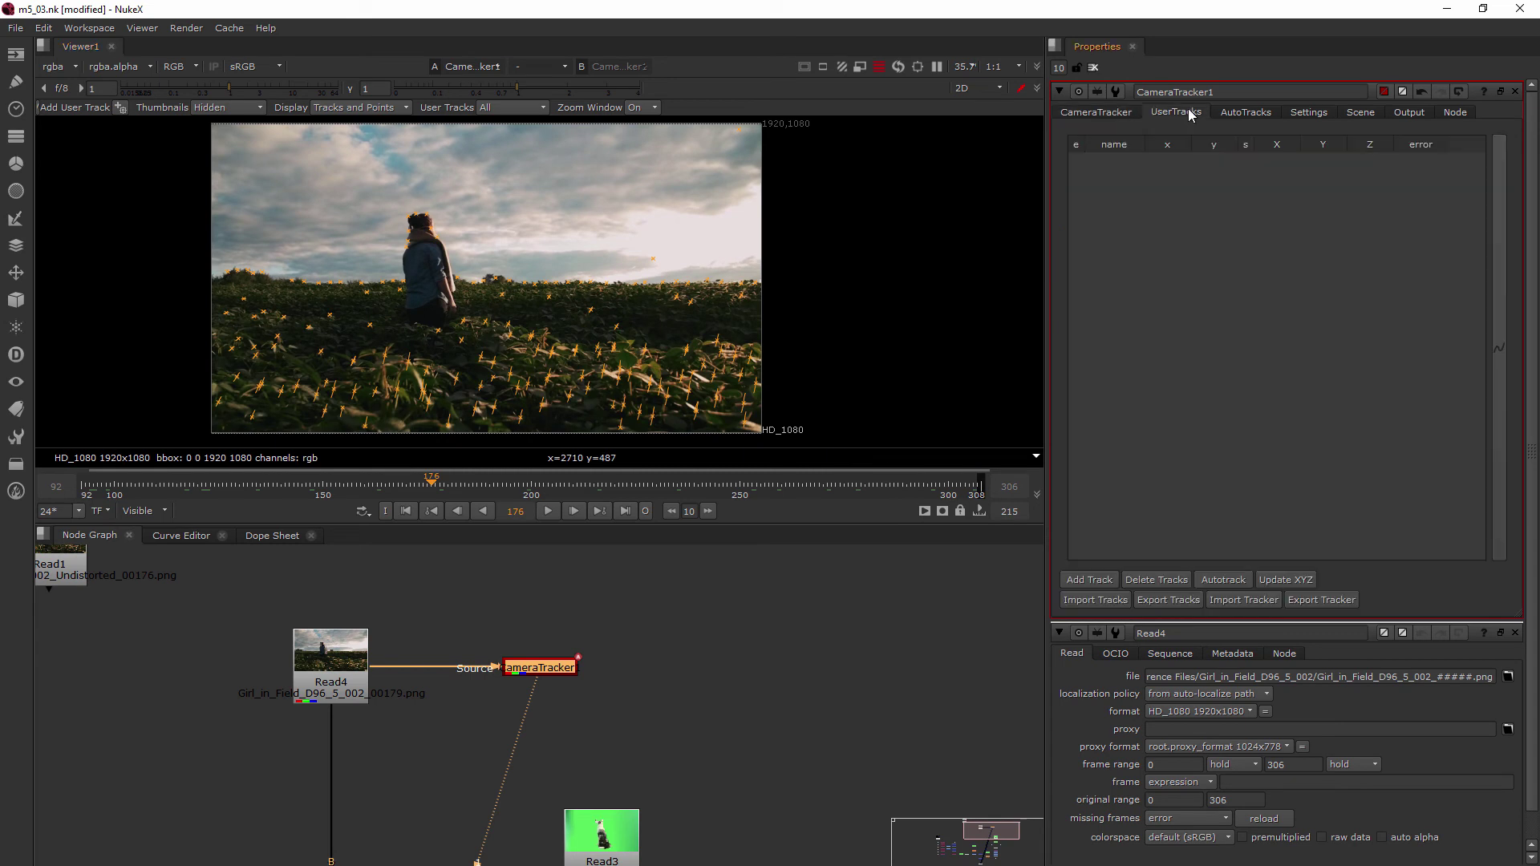
pyautogui.click(1247, 110)
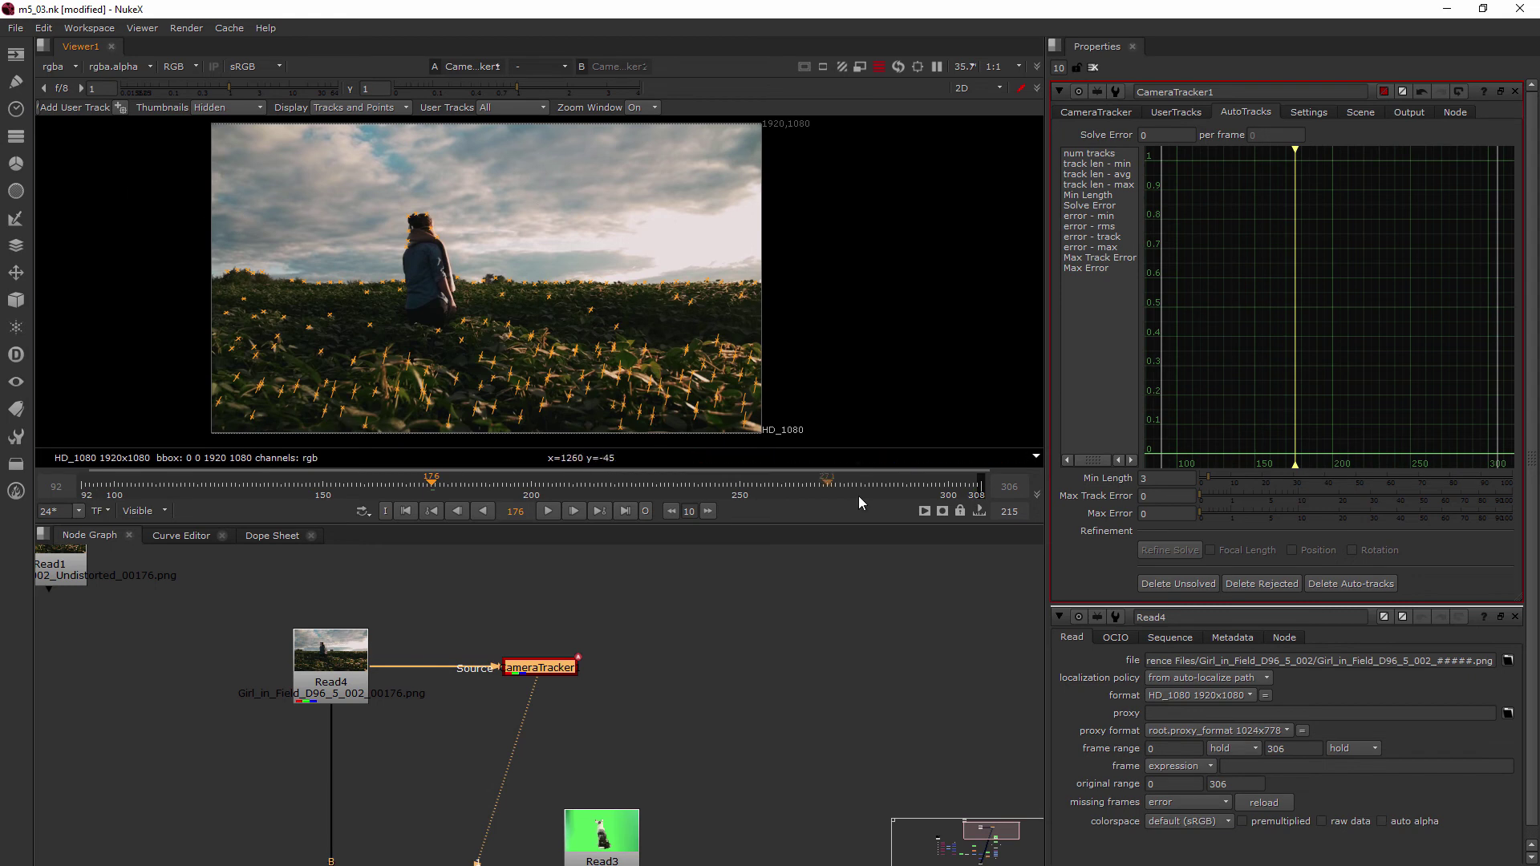
pyautogui.moveTo(914, 486); pyautogui.dragTo(897, 530)
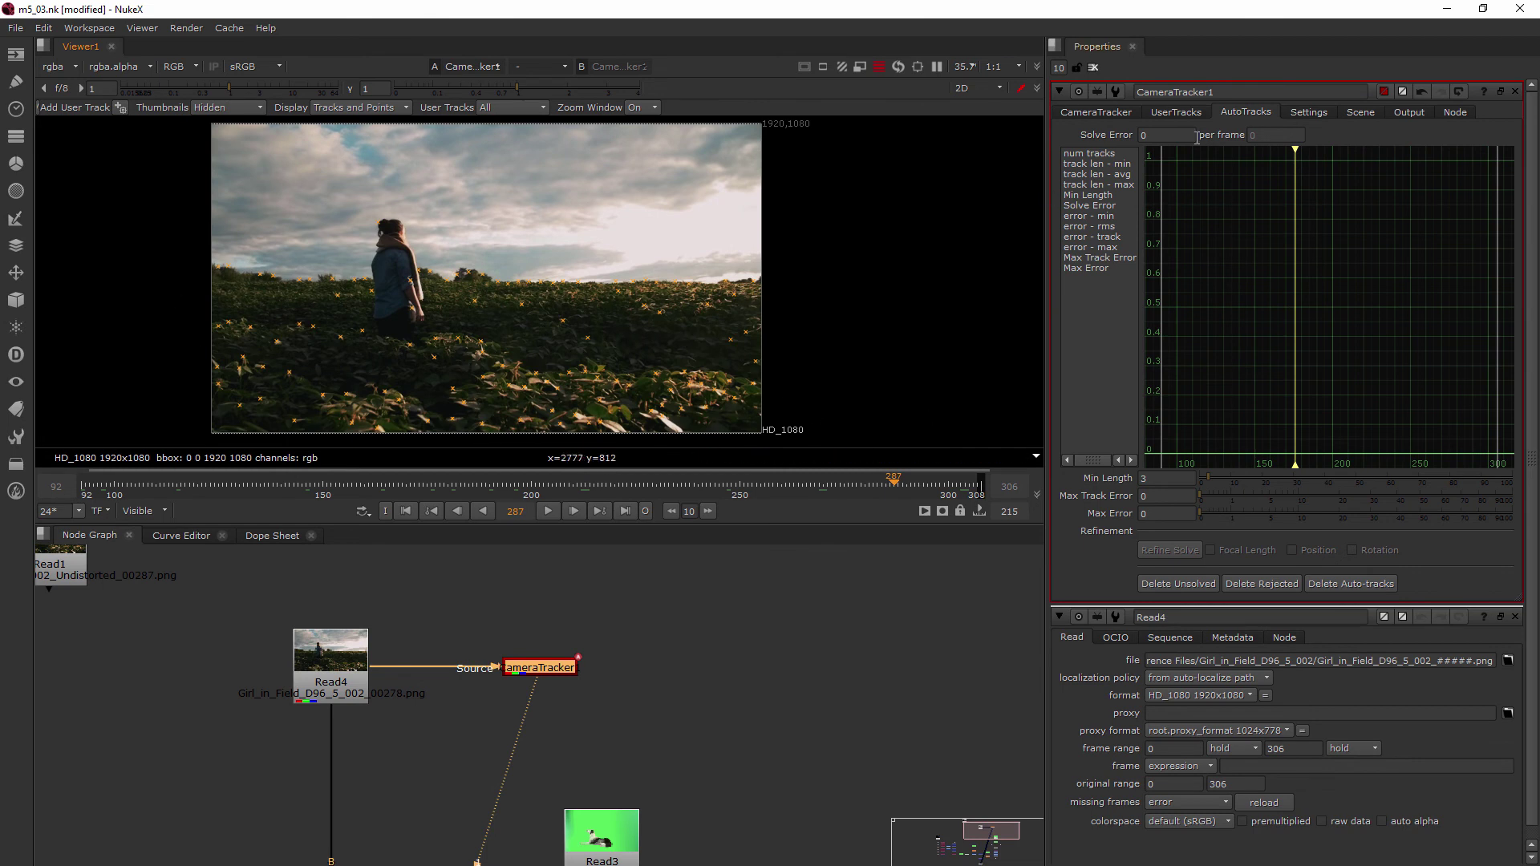
# Solve the camera from the CameraTracker tab, reaching a 1.45-pixel solve error.
pyautogui.click(1097, 112)
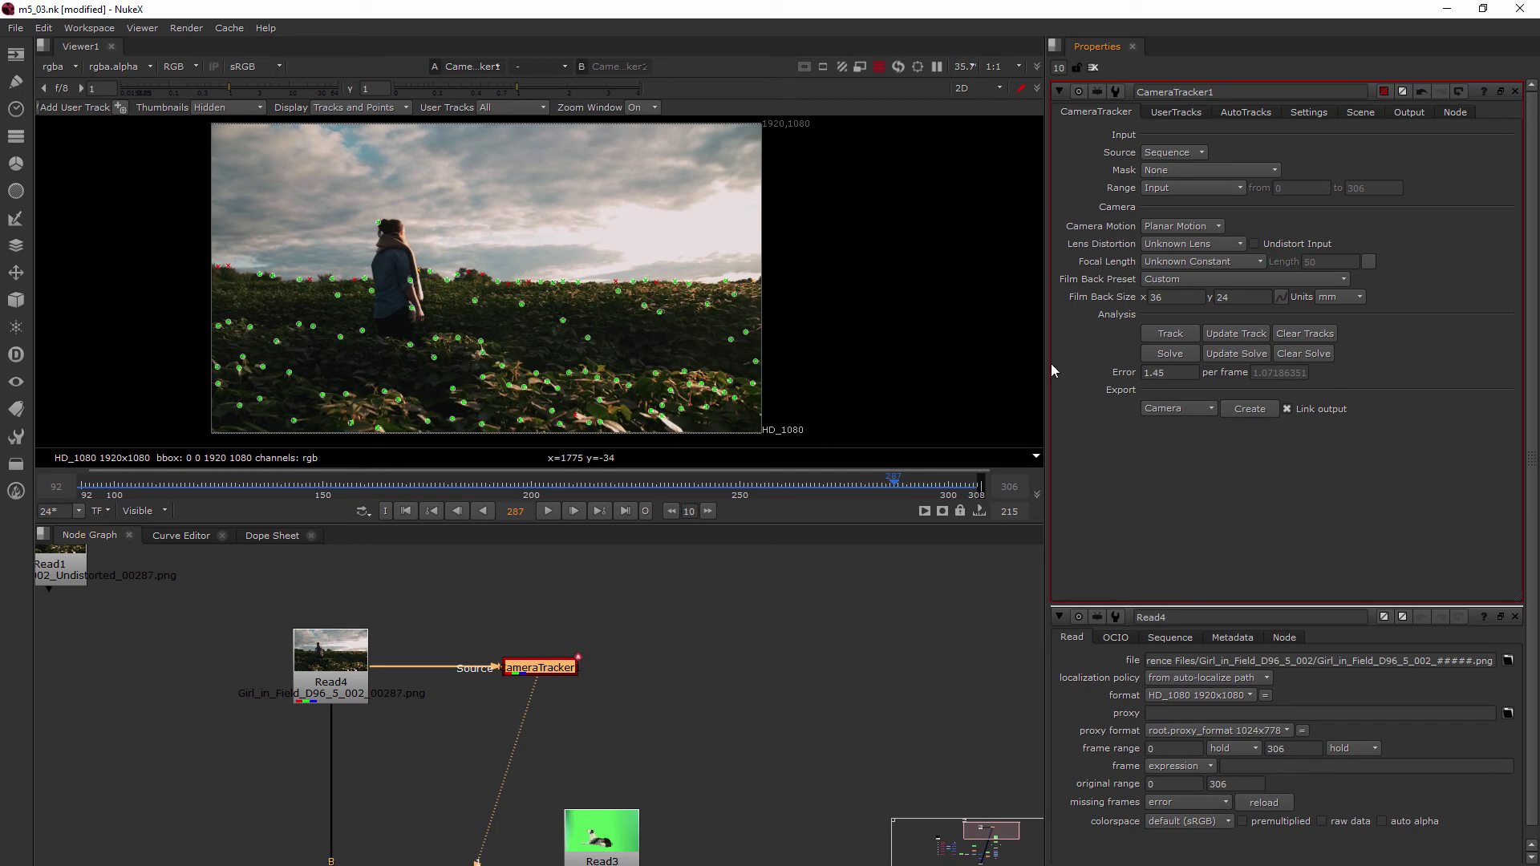
# On the AutoTracks tab, set Max Track Error to 2 and Max Error to 5.4.
pyautogui.moveTo(1178, 374)
pyautogui.click(1172, 113)
pyautogui.click(1245, 112)
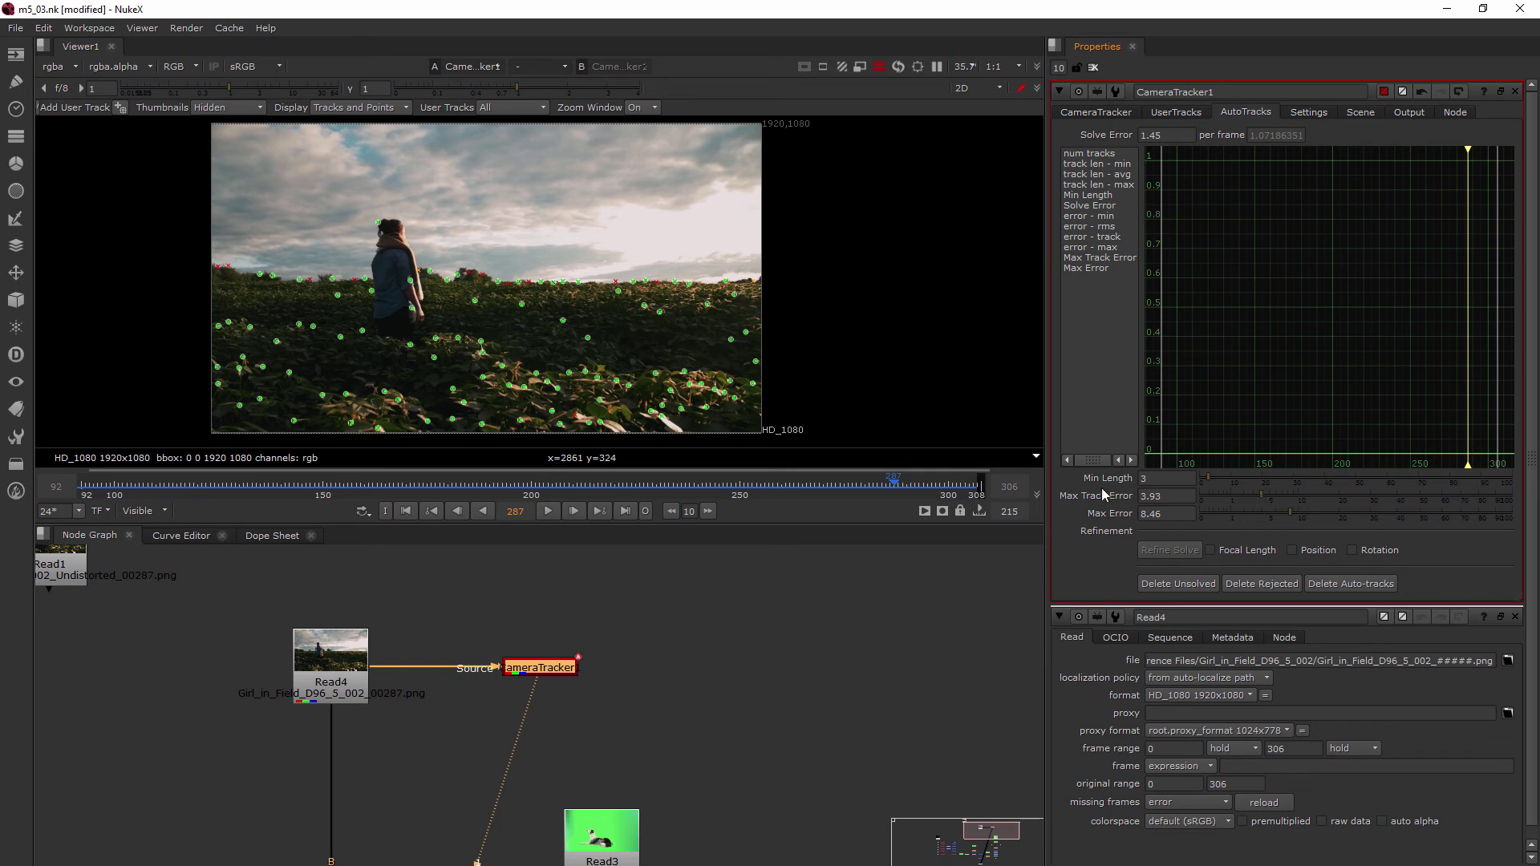
pyautogui.moveTo(1259, 494)
pyautogui.mouseDown()
pyautogui.moveTo(1243, 494)
pyautogui.moveTo(1272, 511)
pyautogui.mouseUp()
pyautogui.click(1278, 549)
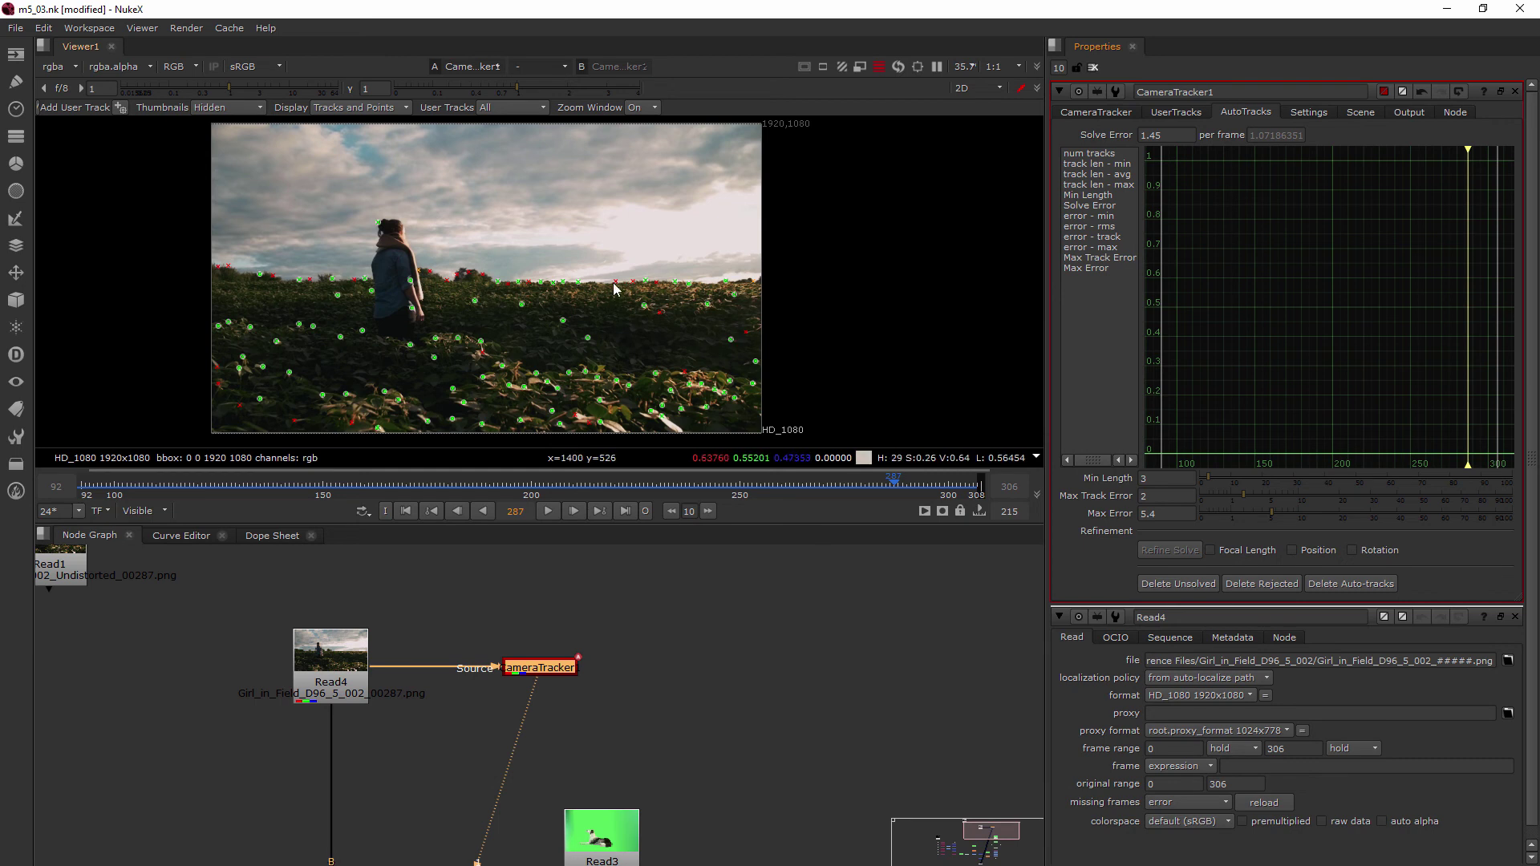
# Re-run the camera solve over frames 0-306 from the CameraTracker tab.
pyautogui.click(1087, 114)
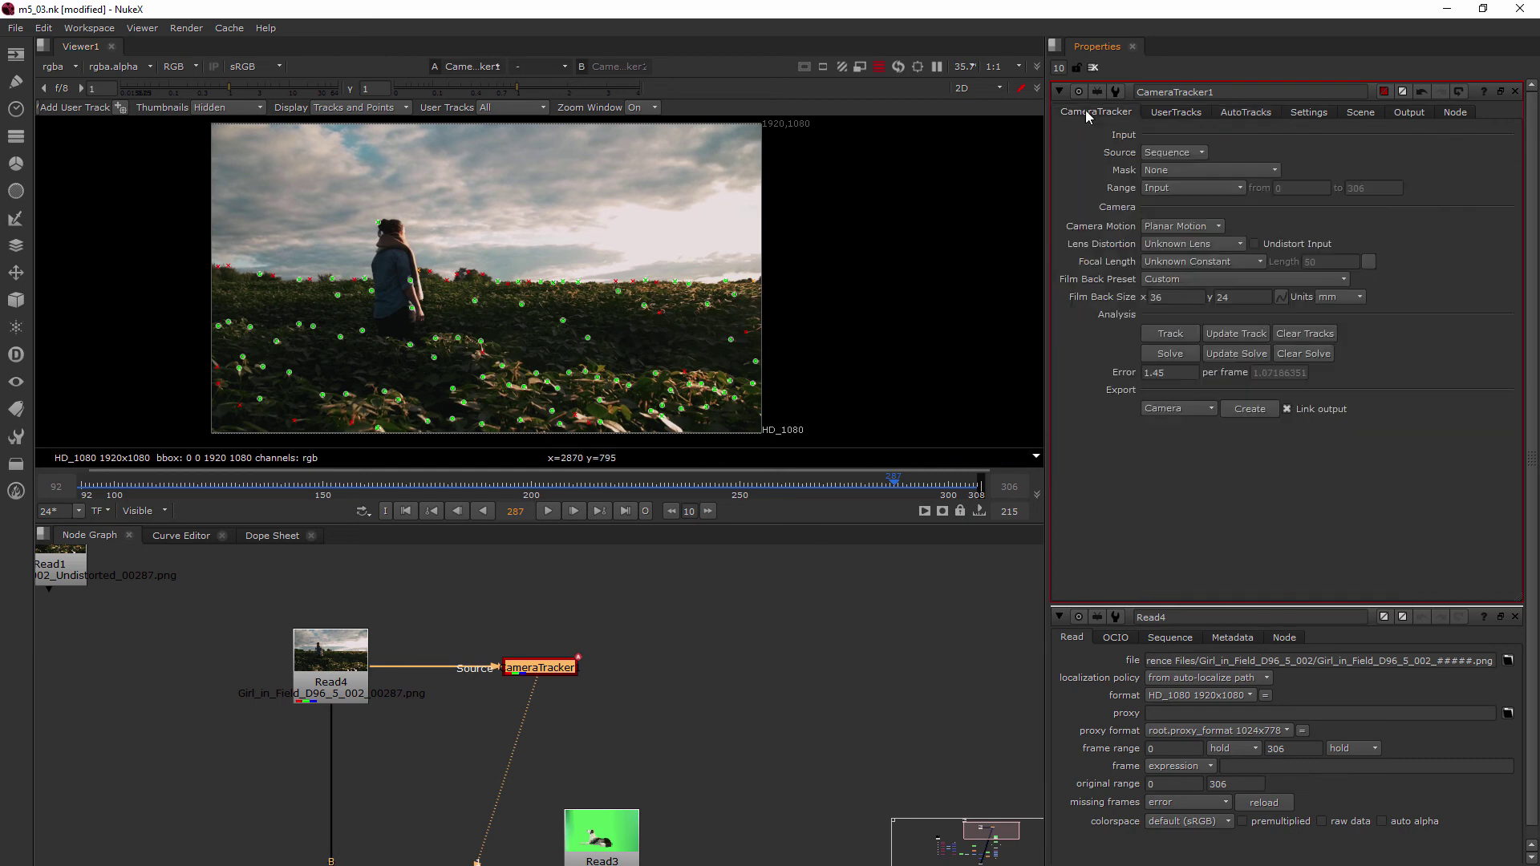
pyautogui.click(1235, 353)
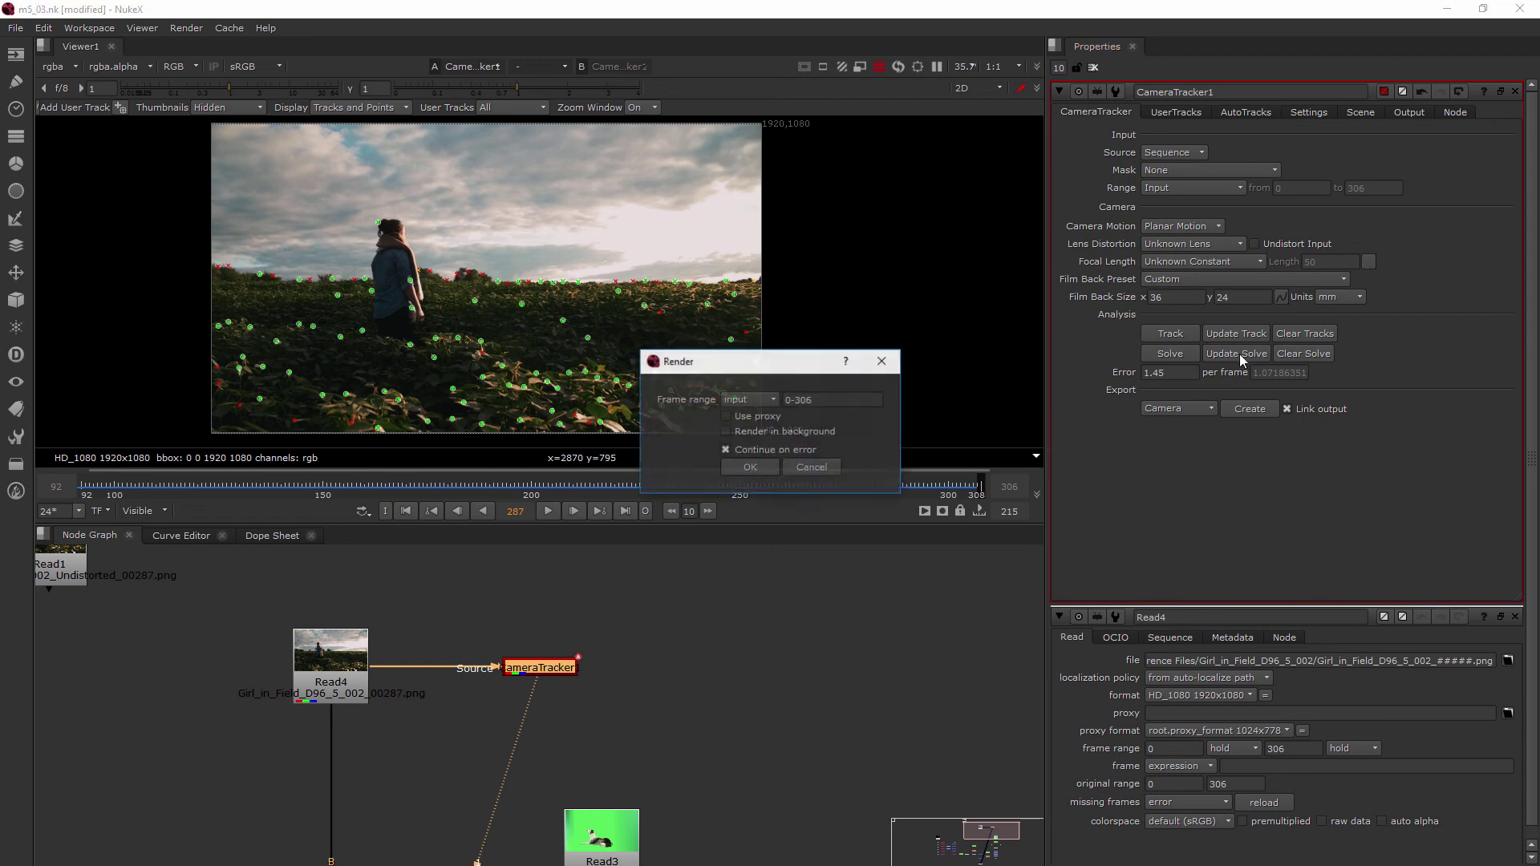
pyautogui.click(749, 468)
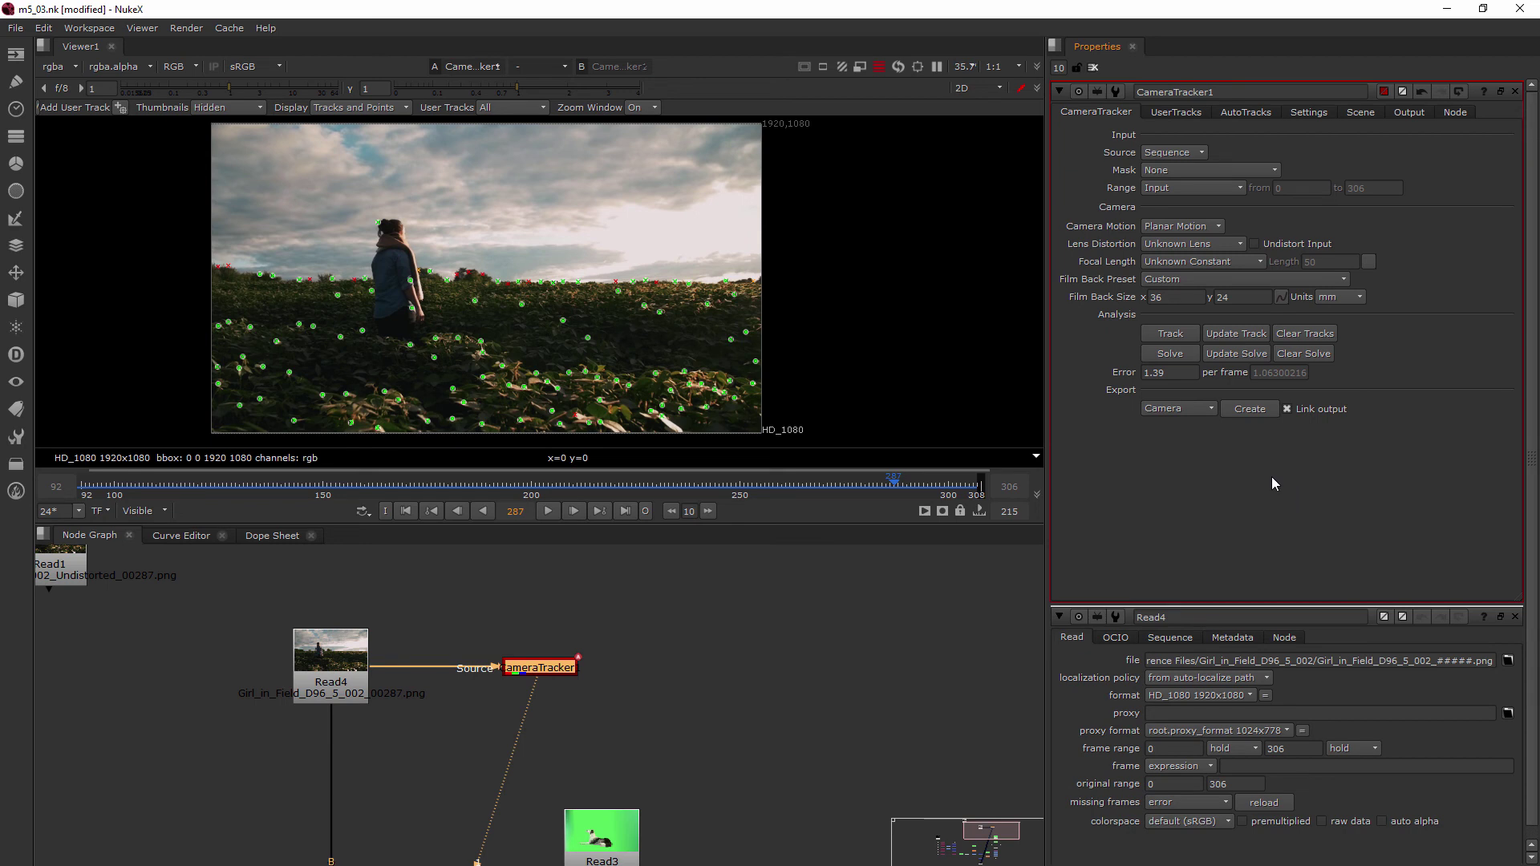
# Lower Max Track Error to 1.8 and Max Error to 4, then re-solve over frames 0-306.
pyautogui.click(1192, 116)
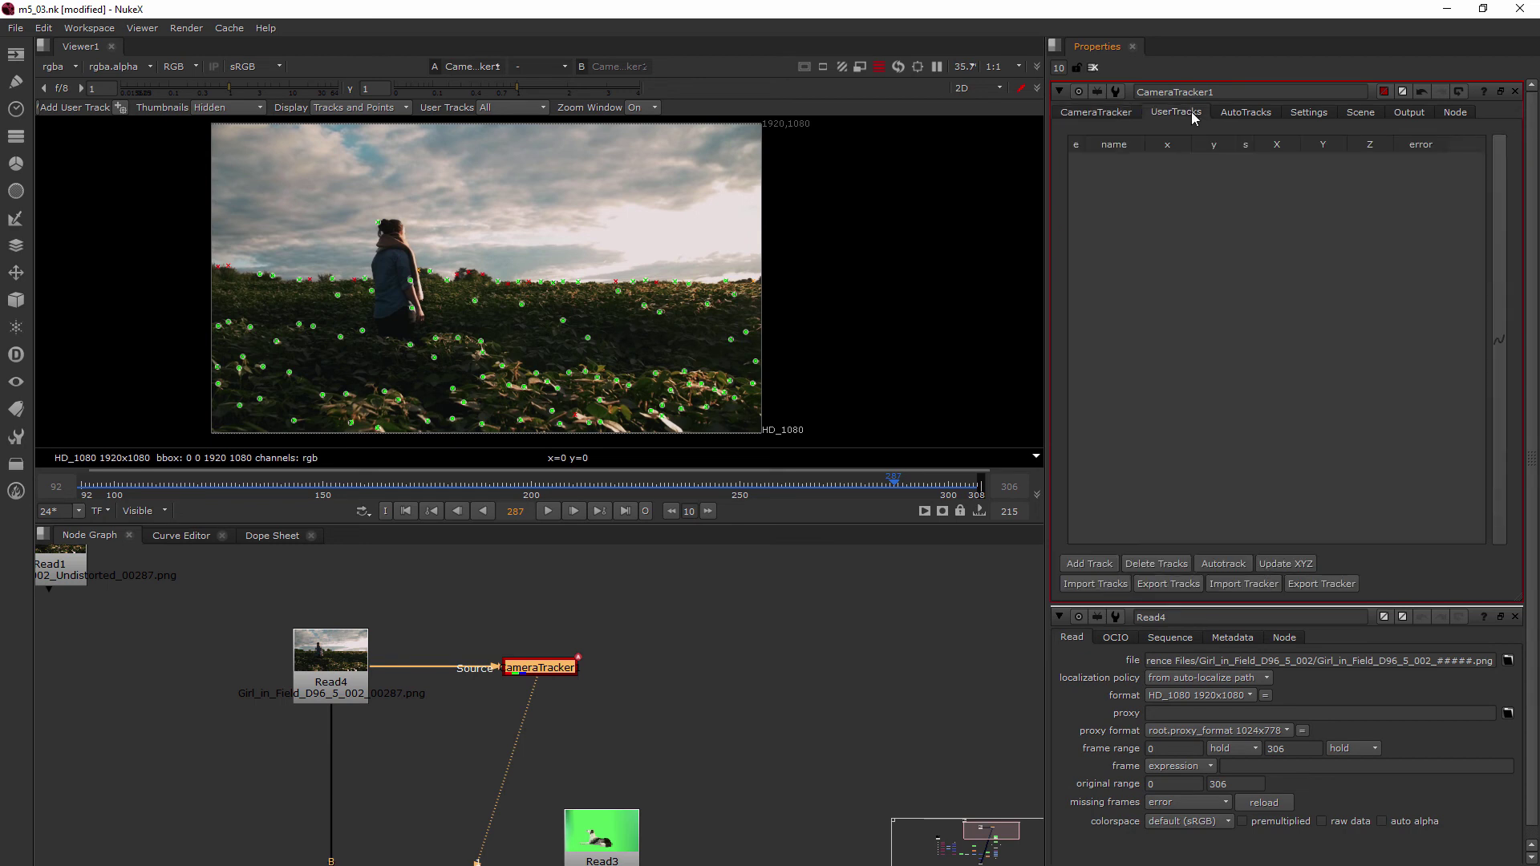
pyautogui.click(1245, 113)
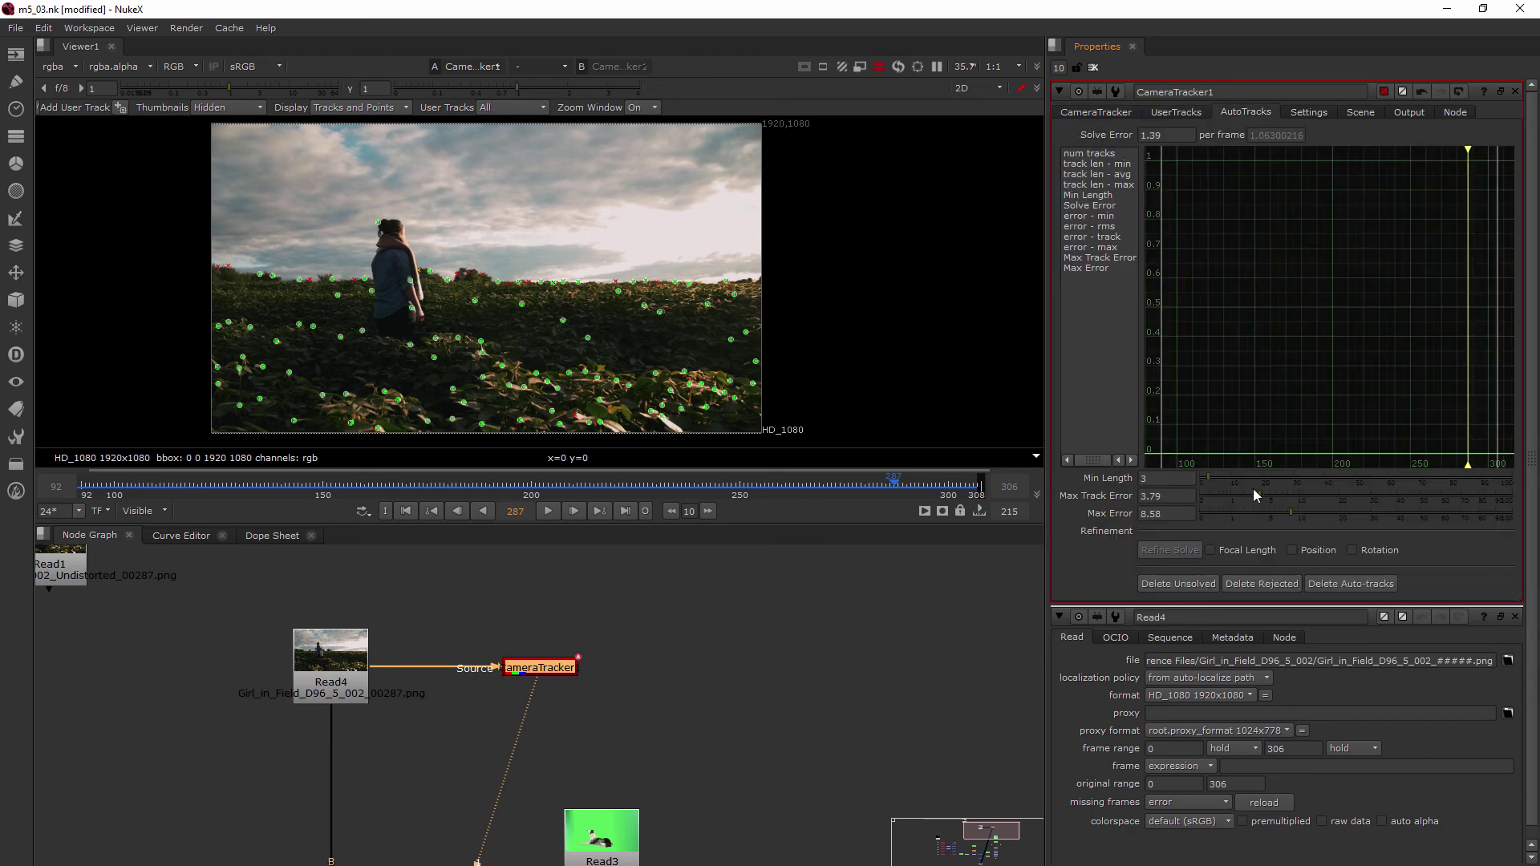
pyautogui.moveTo(1256, 495); pyautogui.dragTo(1248, 496)
pyautogui.moveTo(1289, 517); pyautogui.dragTo(1262, 516)
pyautogui.click(1095, 112)
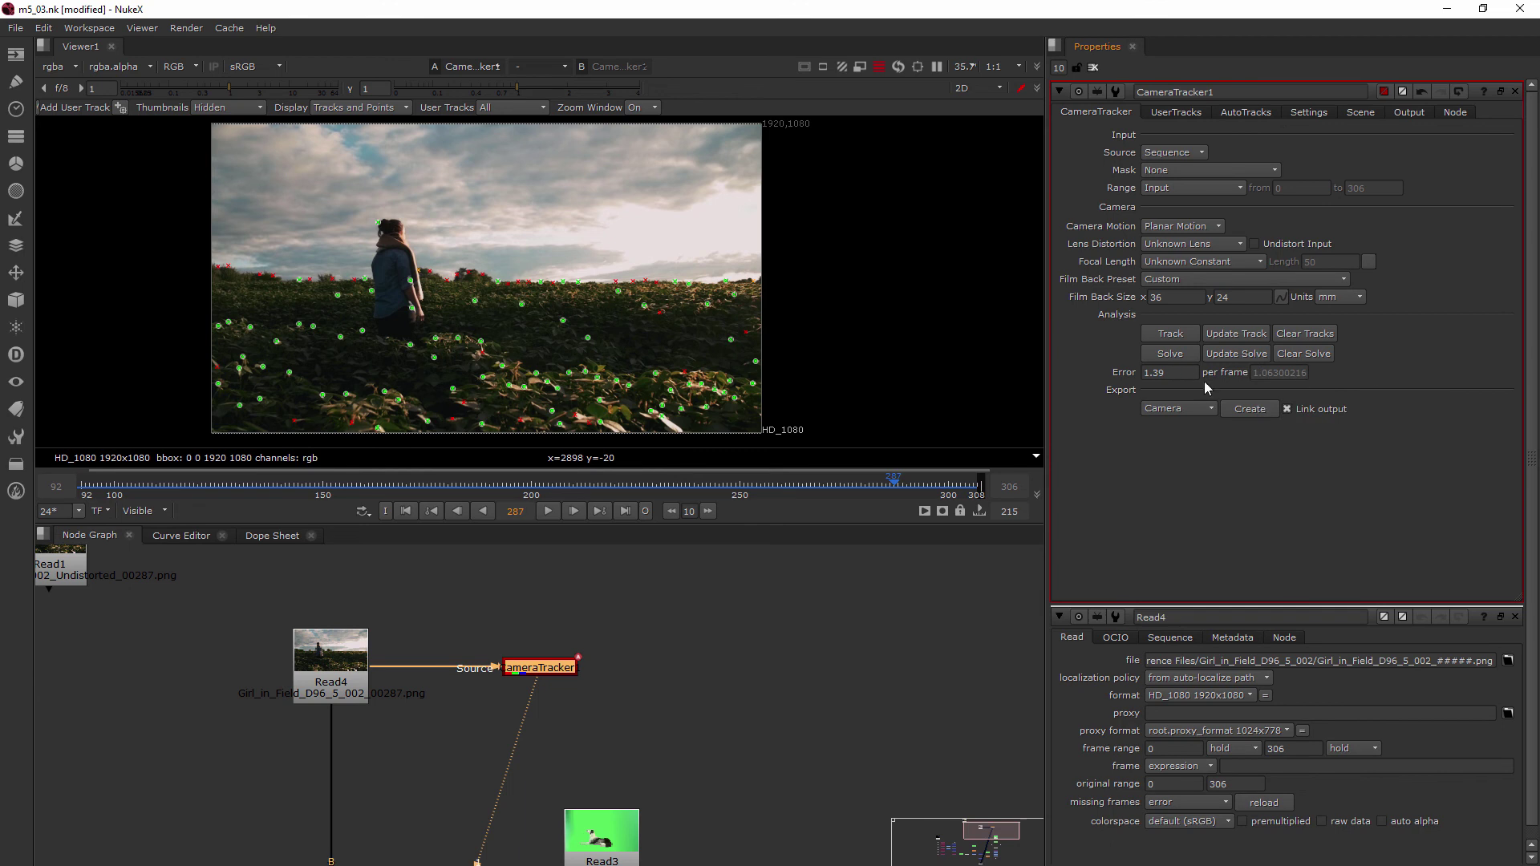
pyautogui.click(1241, 353)
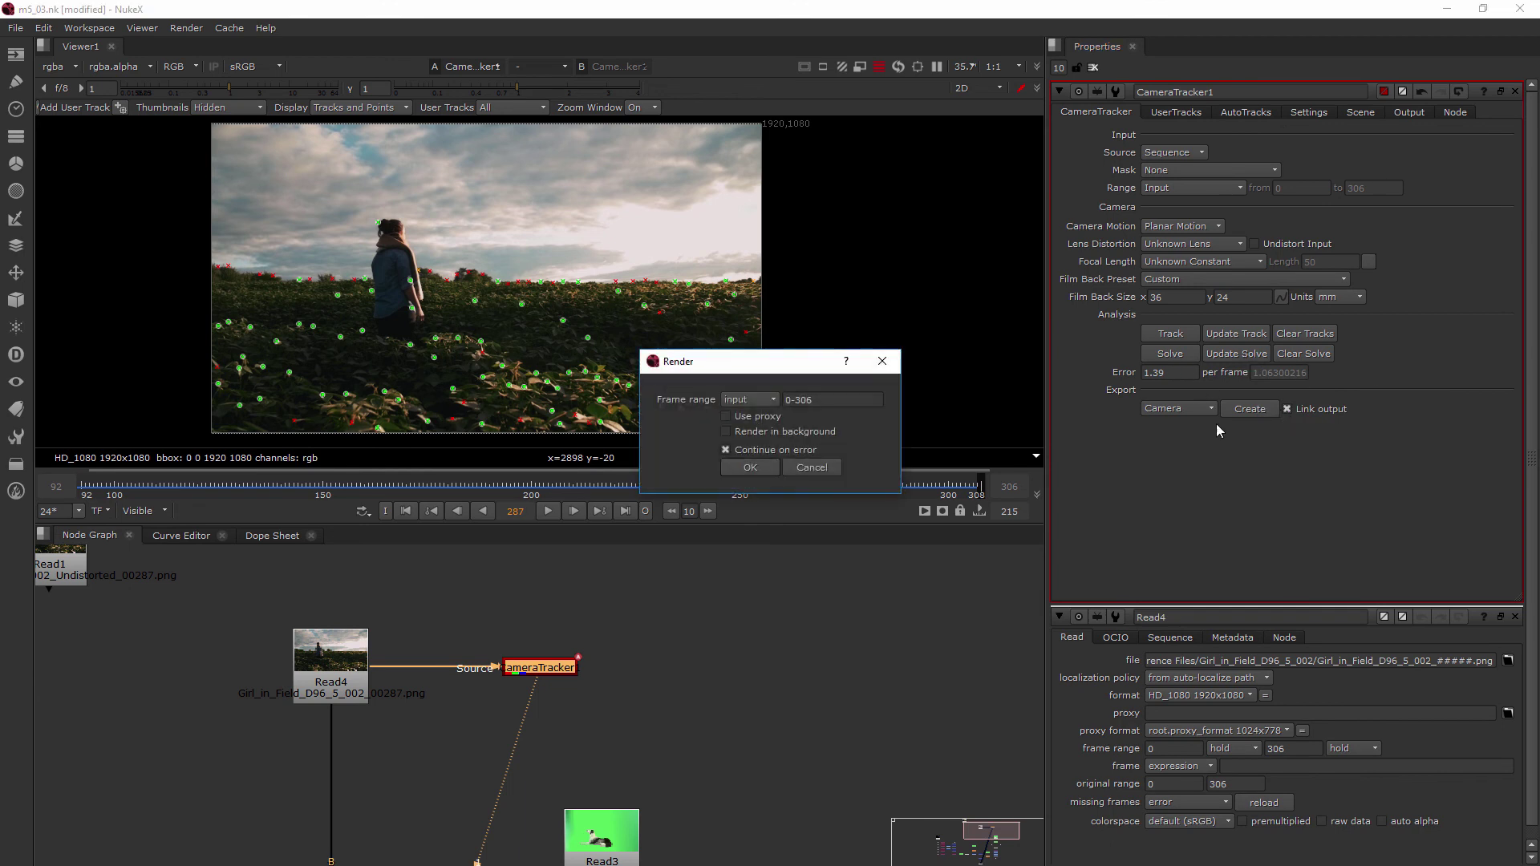
pyautogui.click(749, 469)
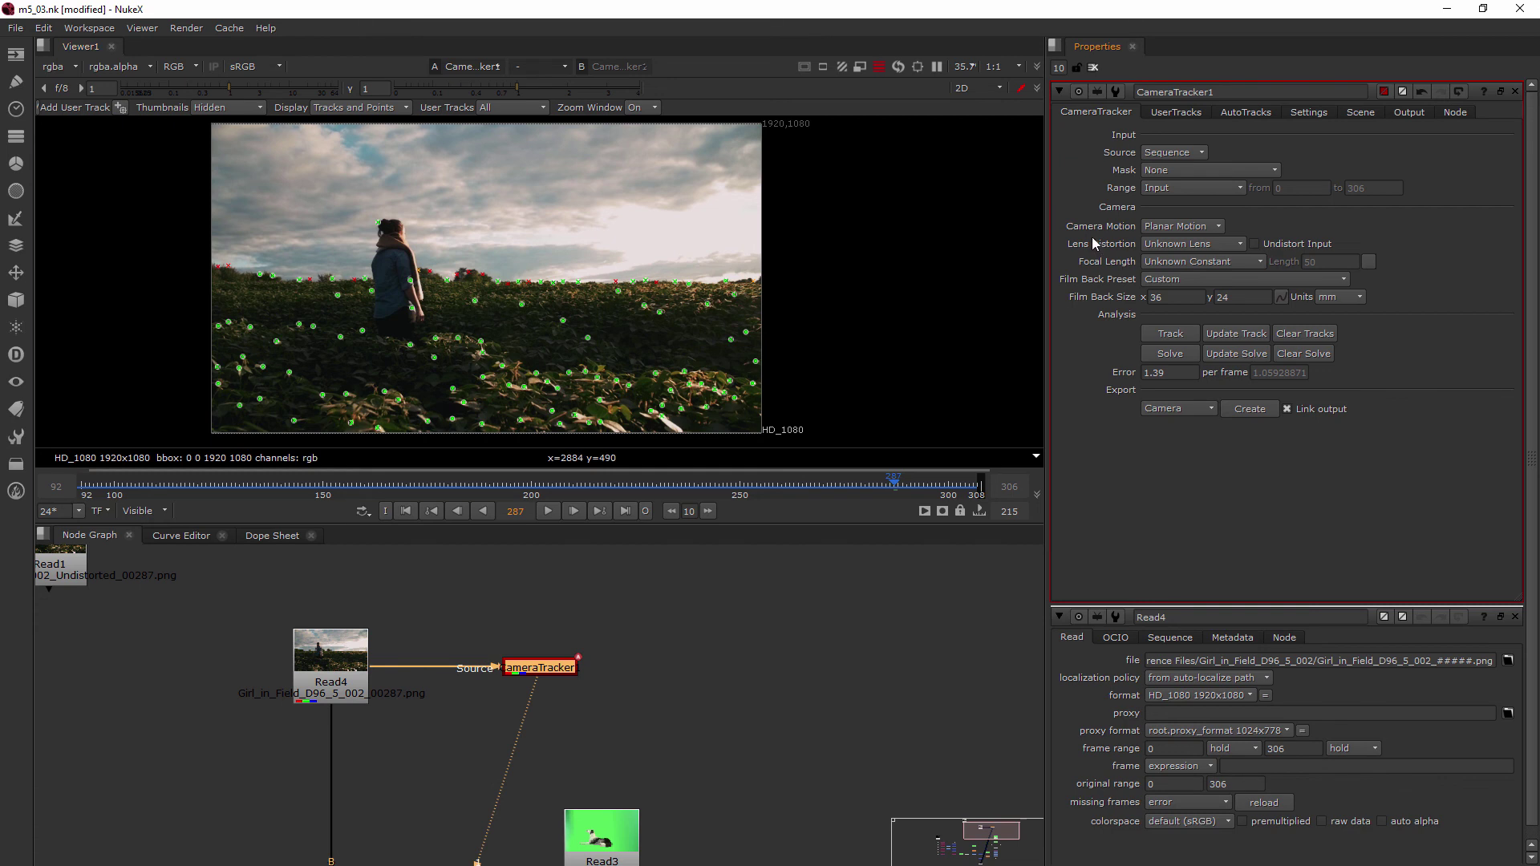
# Permanently delete all rejected auto-tracks, then review frames 220-300 and return to the CameraTracker tab.
pyautogui.click(1244, 113)
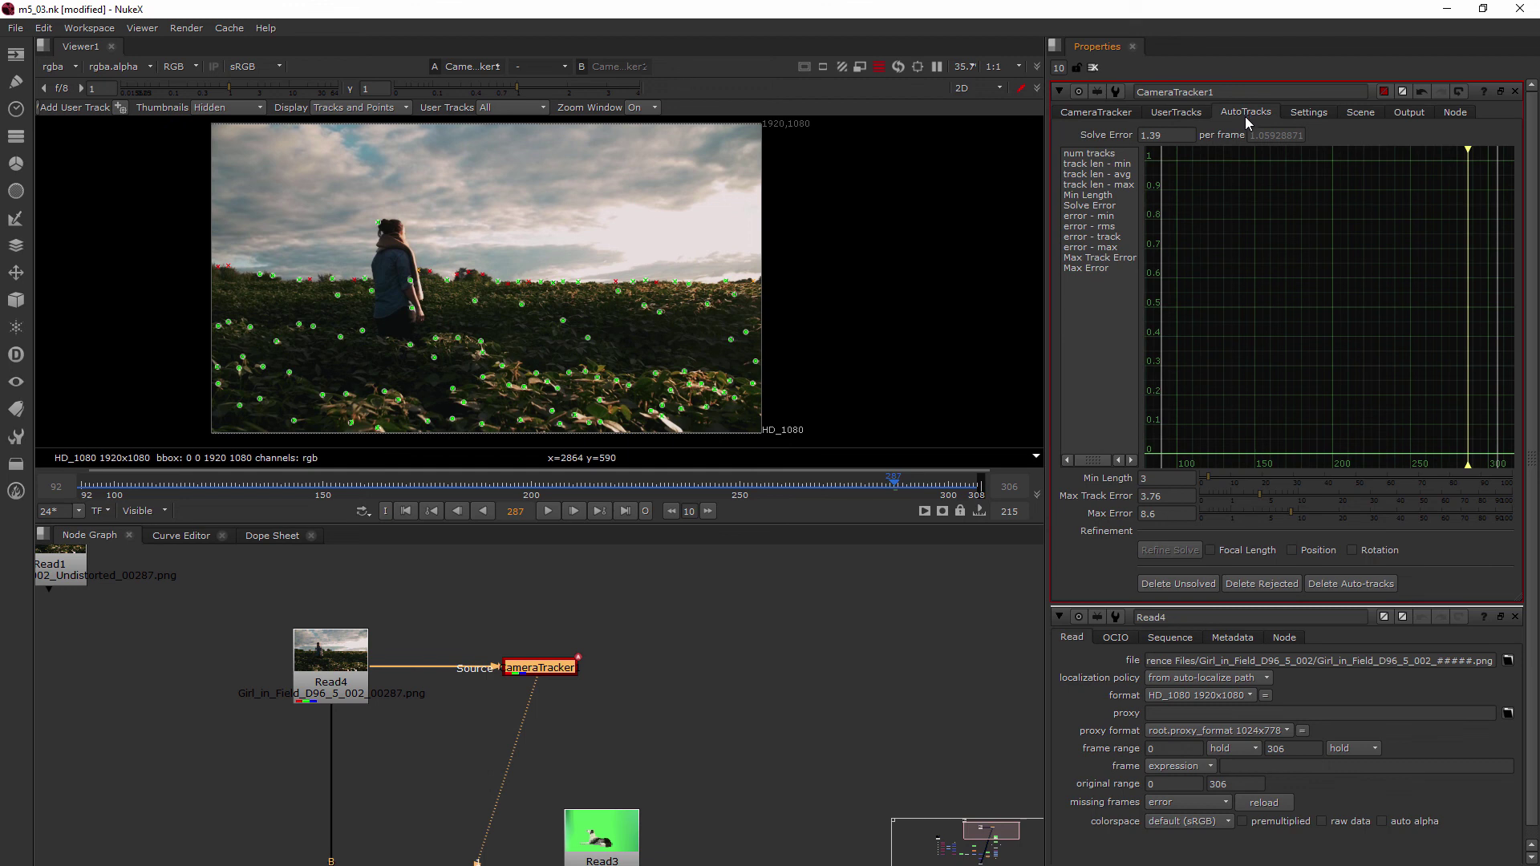
pyautogui.click(1255, 585)
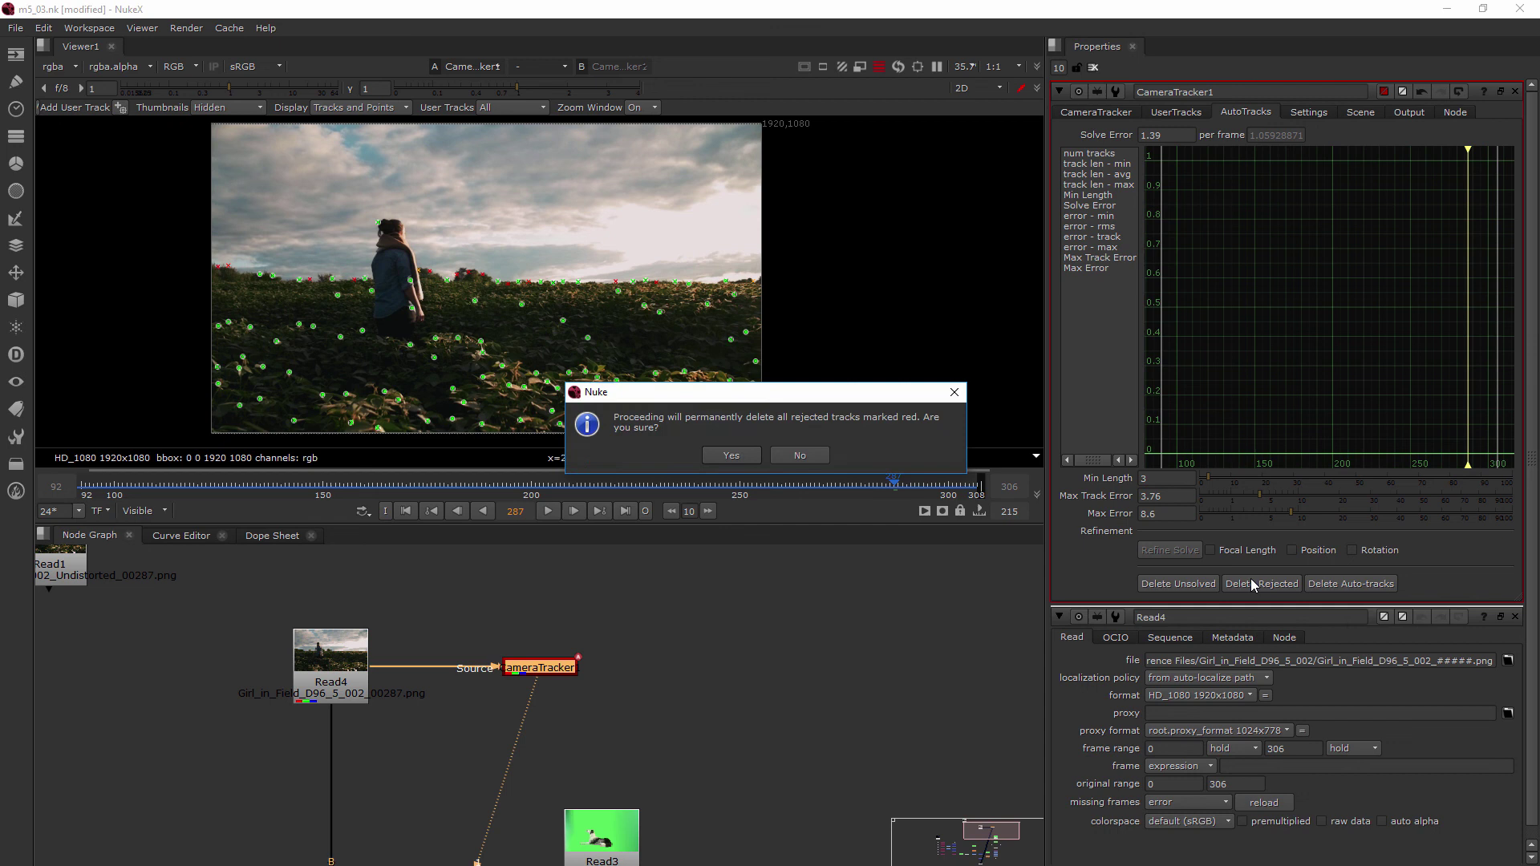
pyautogui.click(729, 456)
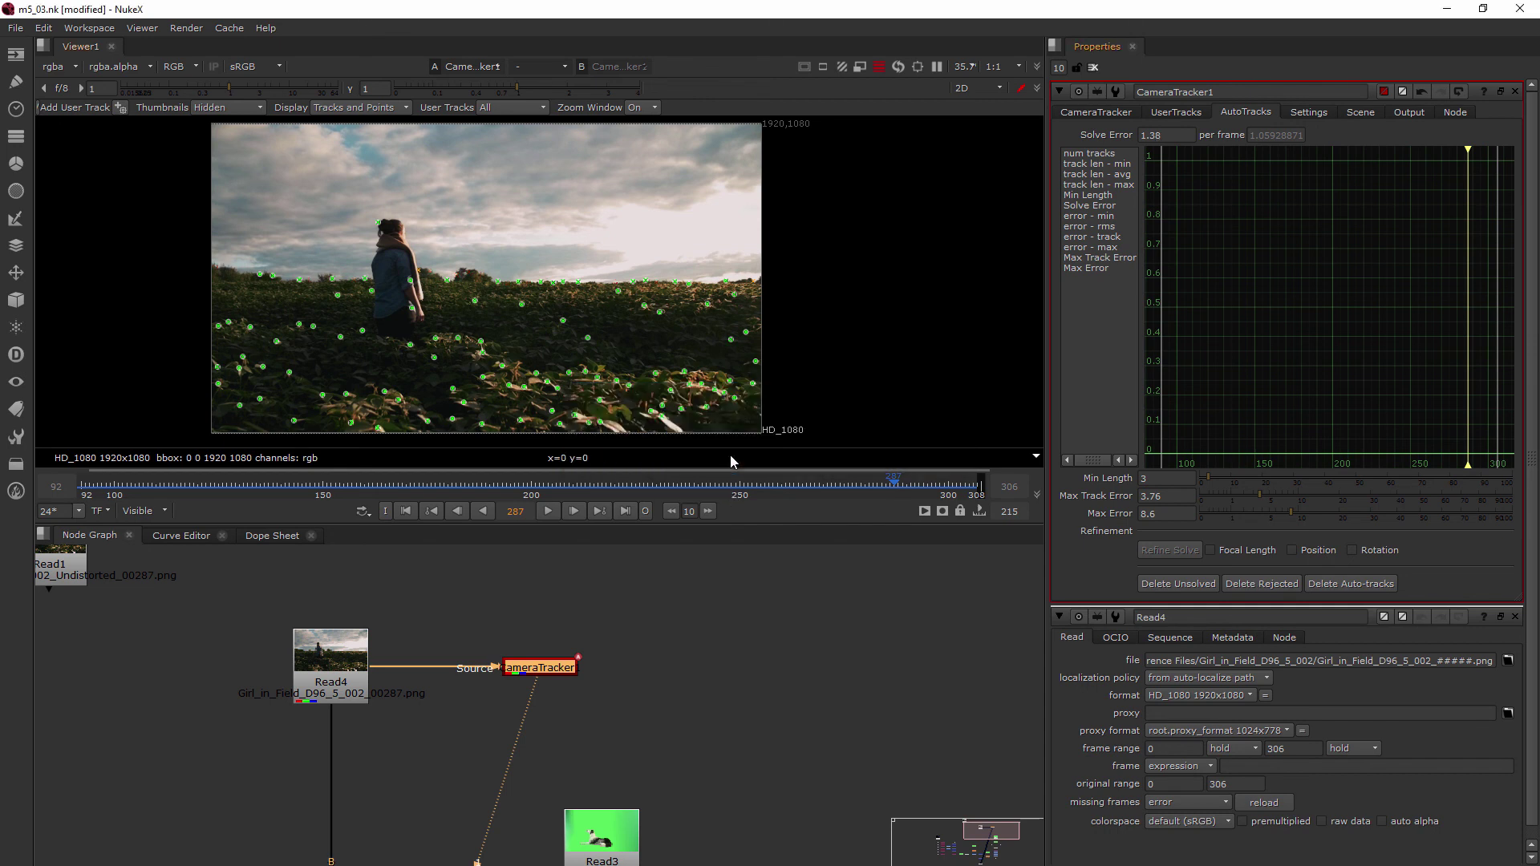
pyautogui.moveTo(914, 486)
pyautogui.mouseDown()
pyautogui.moveTo(948, 489)
pyautogui.moveTo(108, 453)
pyautogui.moveTo(470, 457)
pyautogui.moveTo(922, 496)
pyautogui.mouseUp()
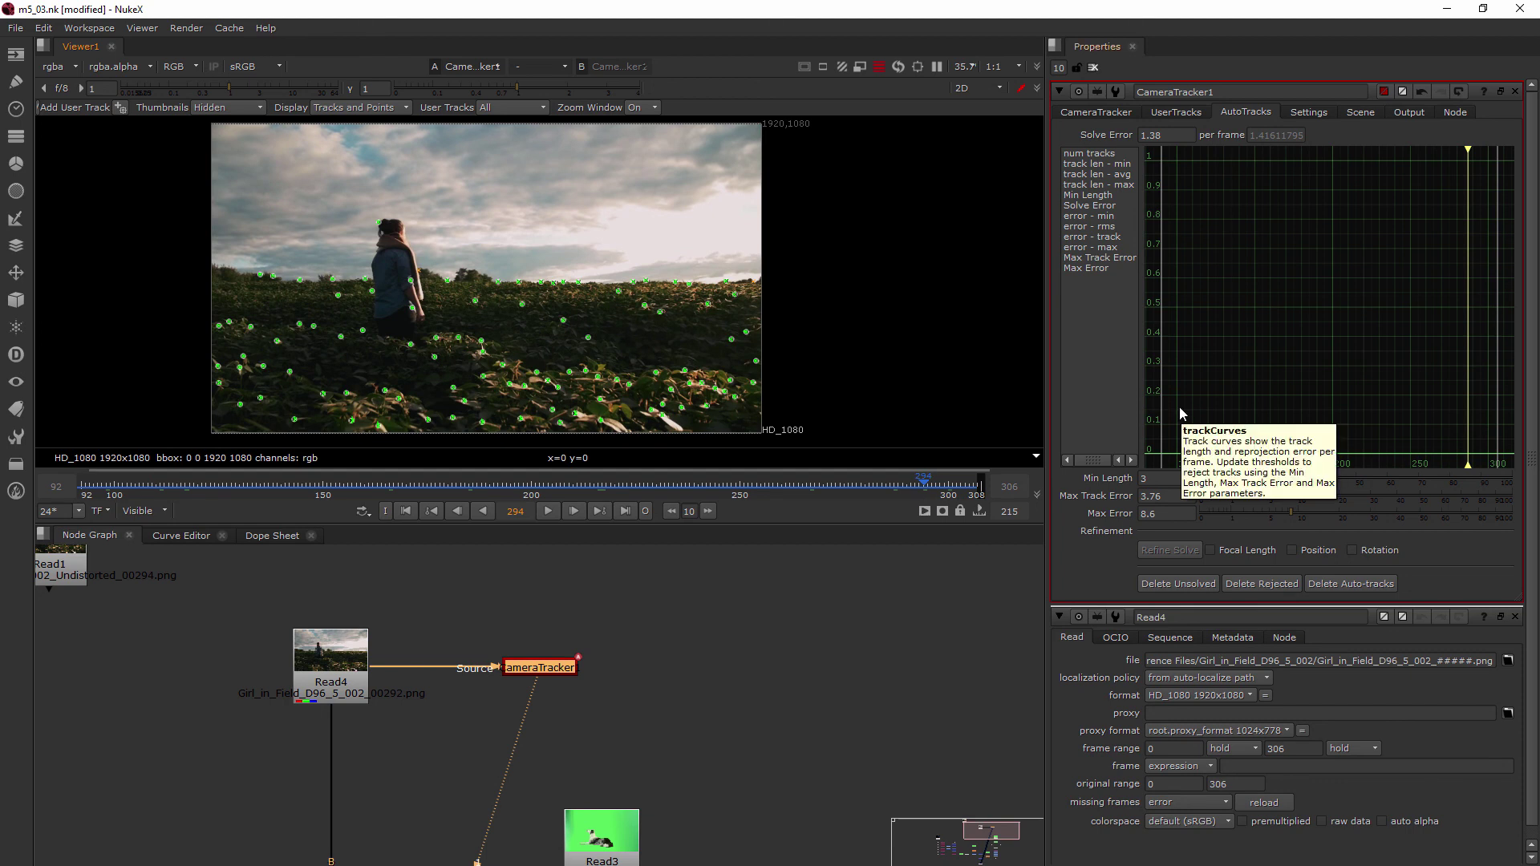
pyautogui.click(1089, 112)
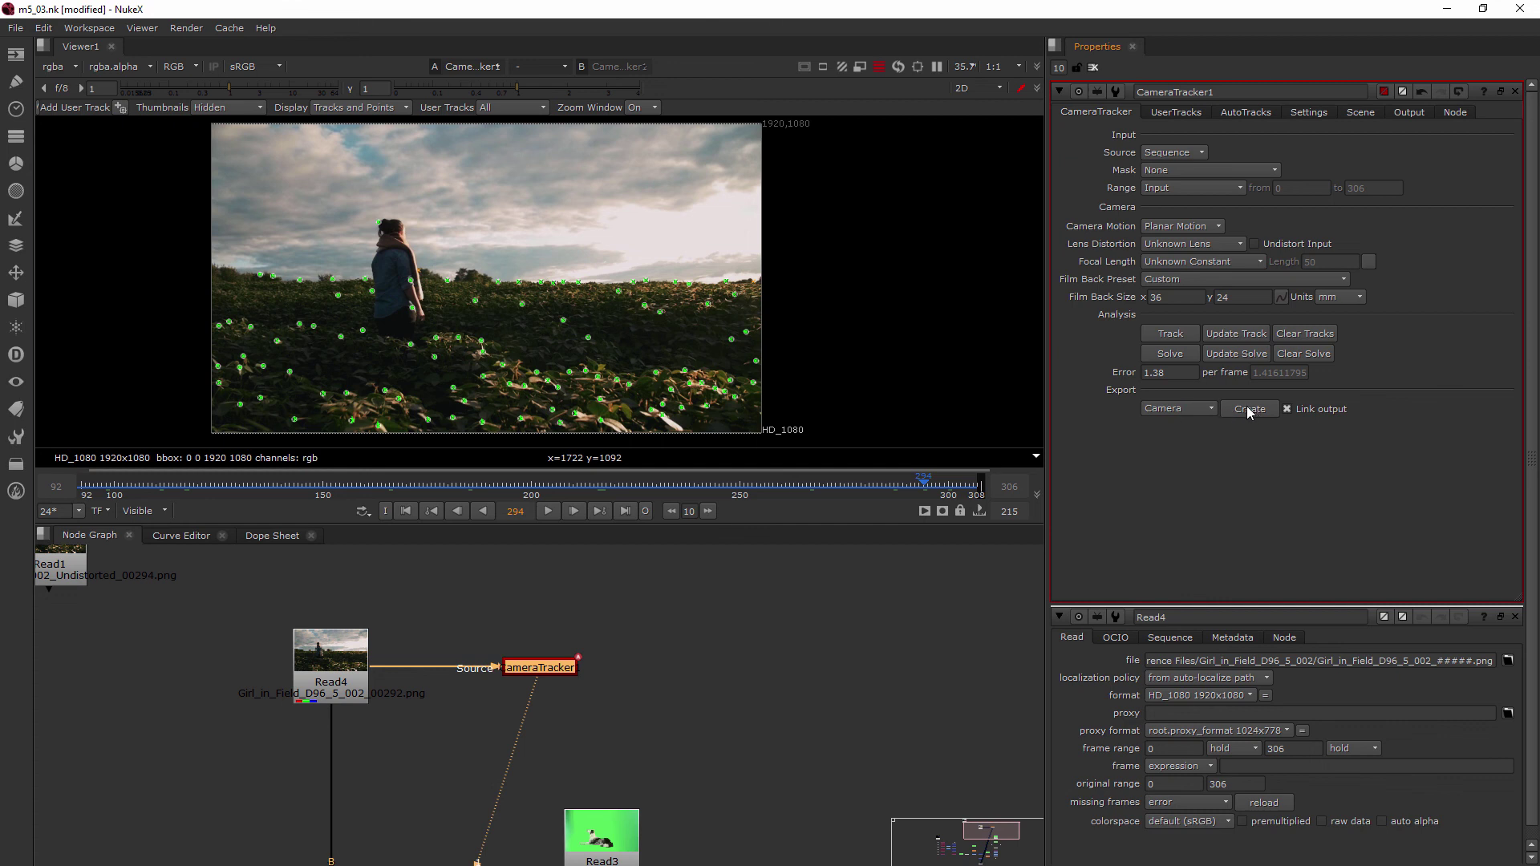
# Change CameraTracker1's Export option from Camera to Scene+.
pyautogui.click(1212, 408)
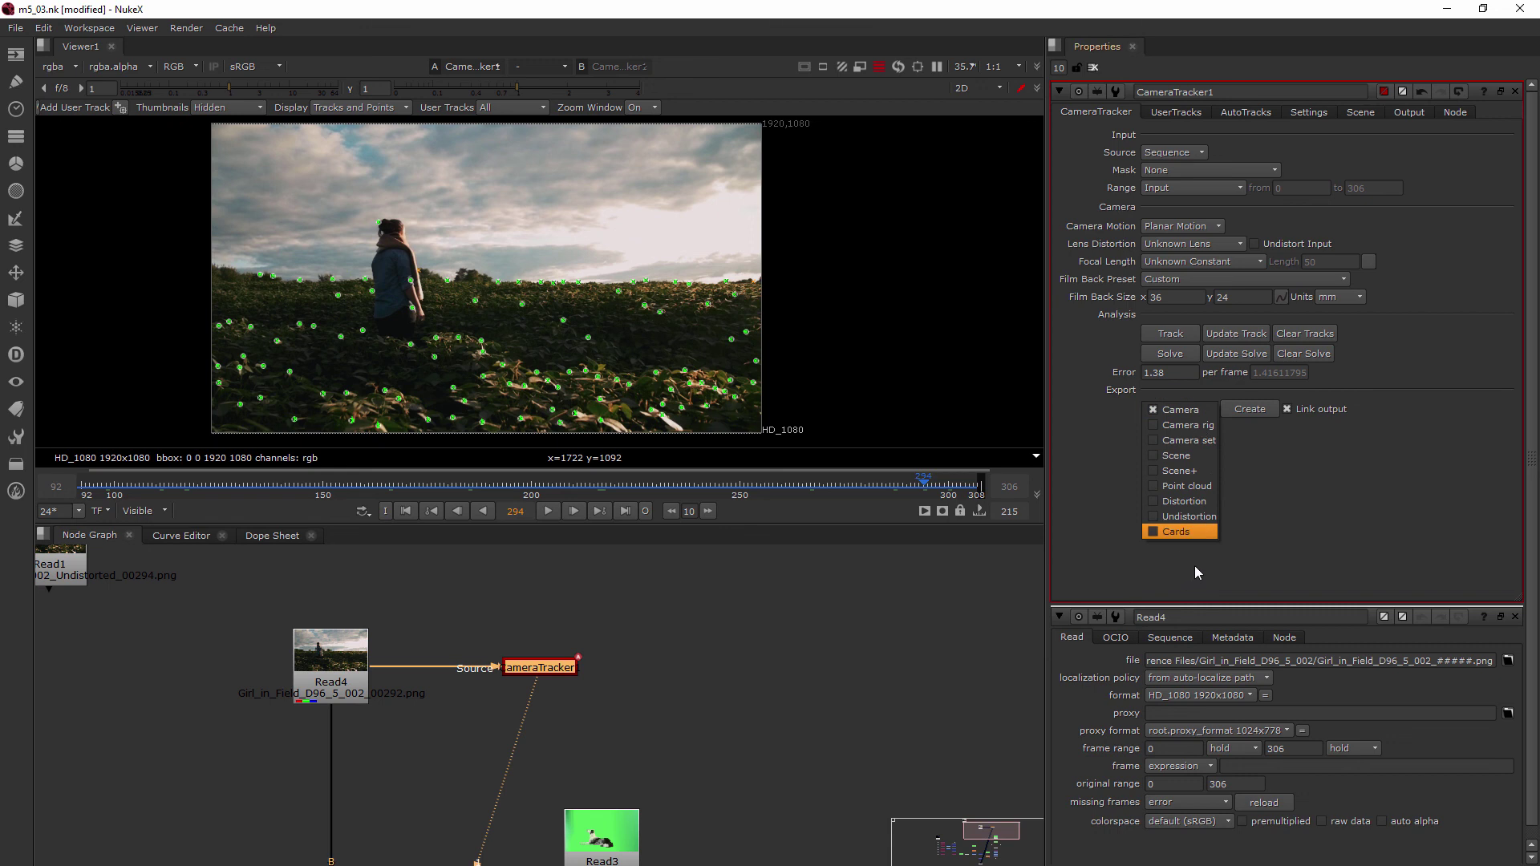
pyautogui.click(1273, 528)
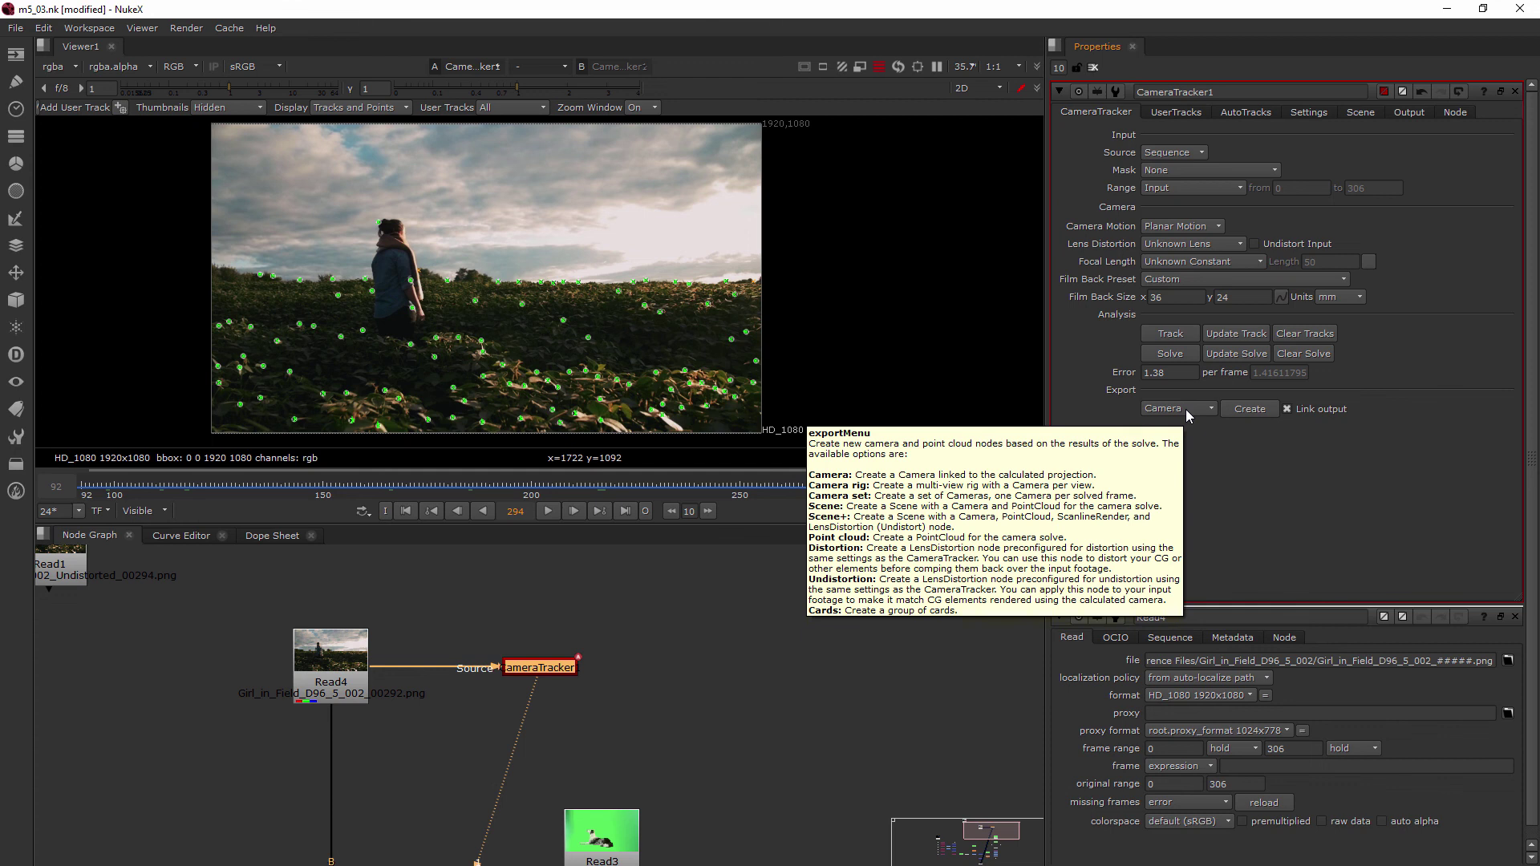
pyautogui.click(1210, 405)
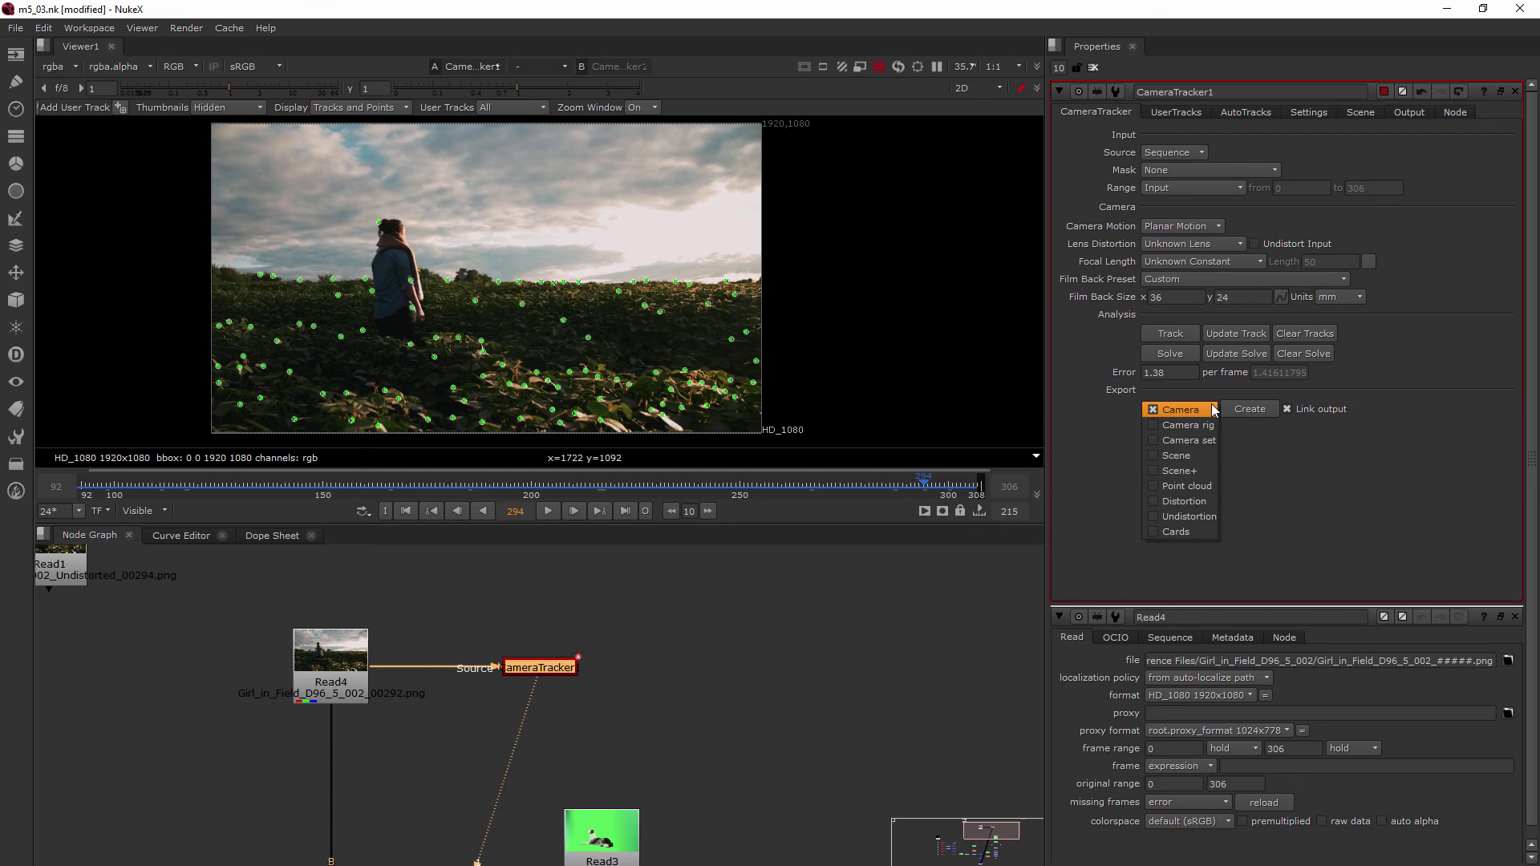
pyautogui.click(1187, 472)
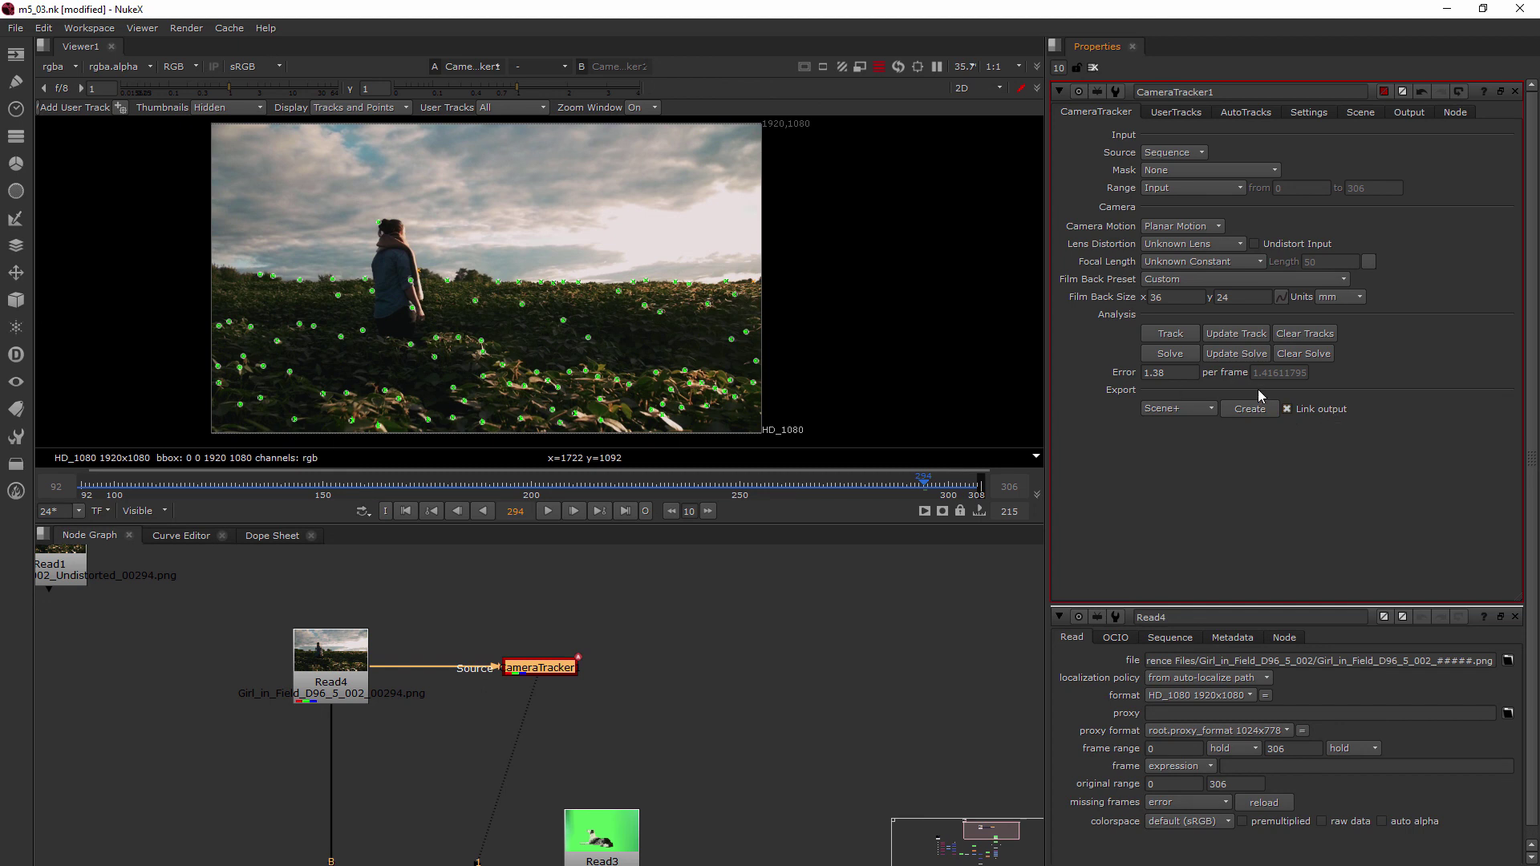
# Create the Scene+ nodes and shift Read3 and the new tracker node group to the right.
pyautogui.click(1249, 409)
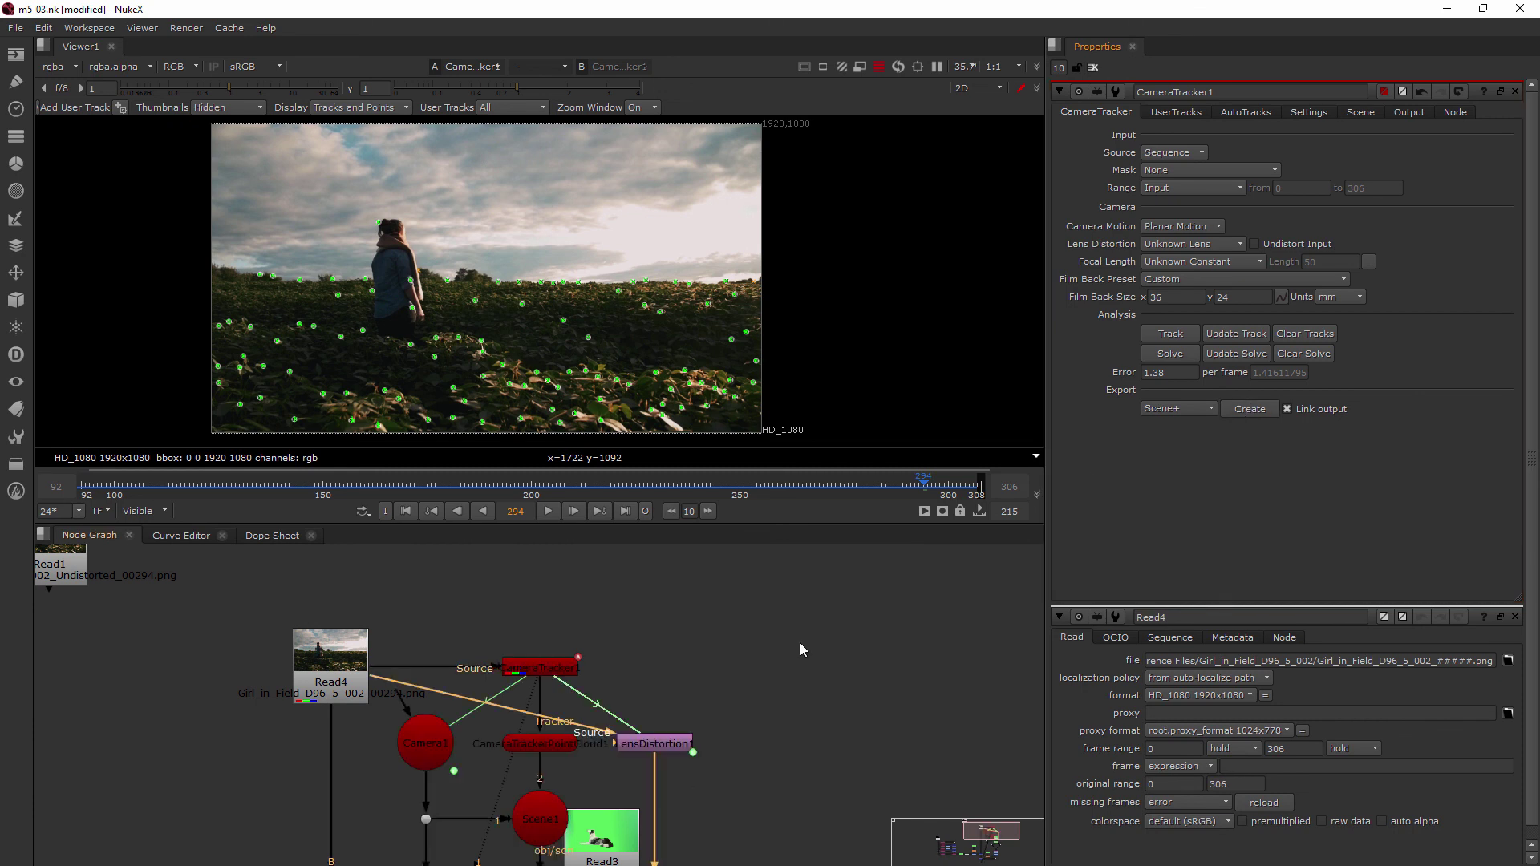
pyautogui.scroll(5, 712, 754)
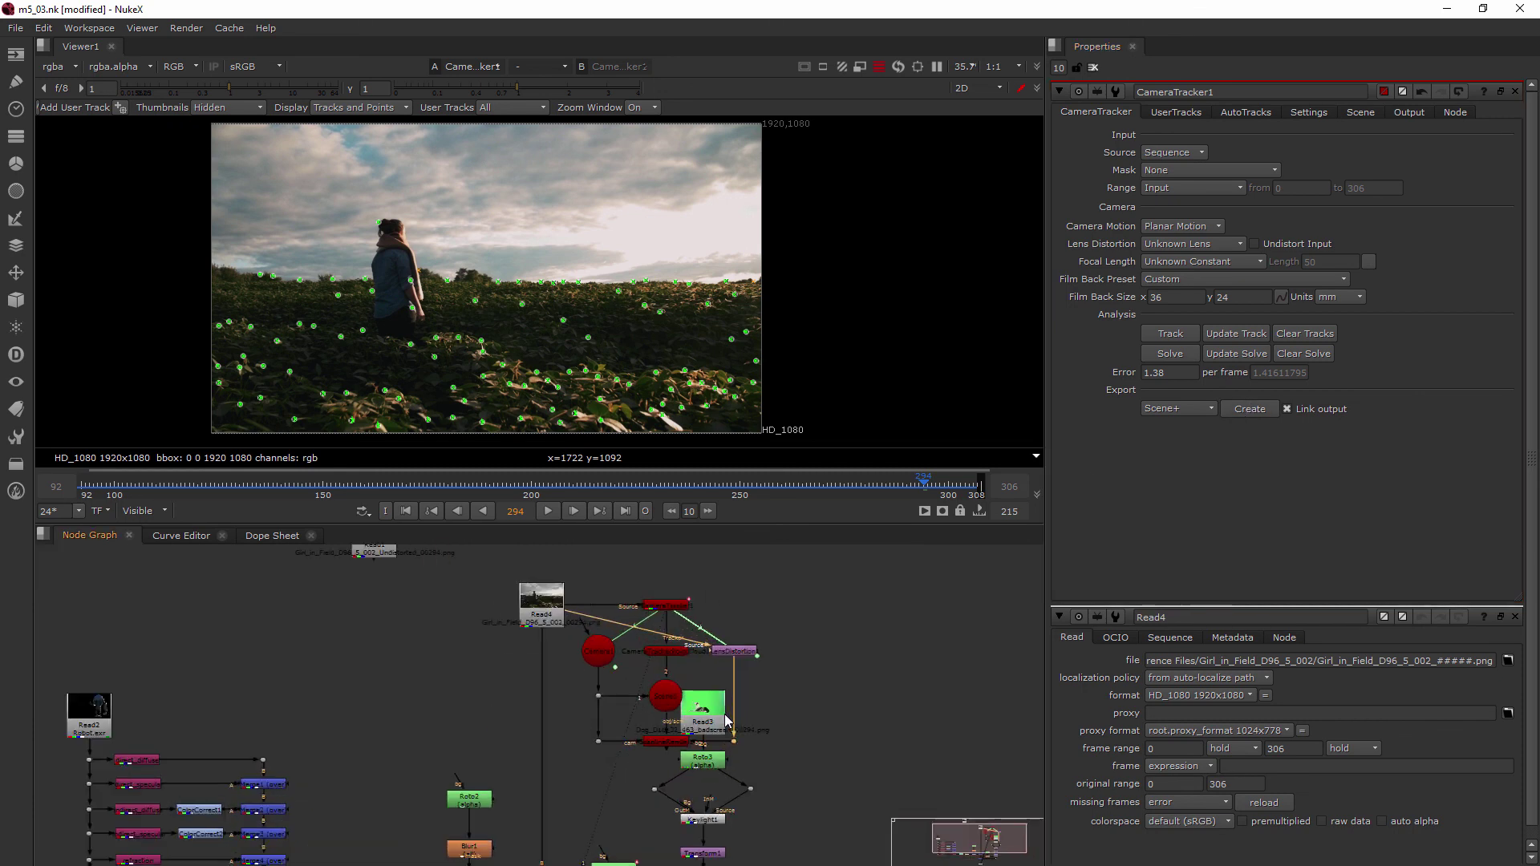
pyautogui.scroll(2, 732, 692)
pyautogui.moveTo(726, 682); pyautogui.dragTo(898, 697)
pyautogui.scroll(1, 818, 693)
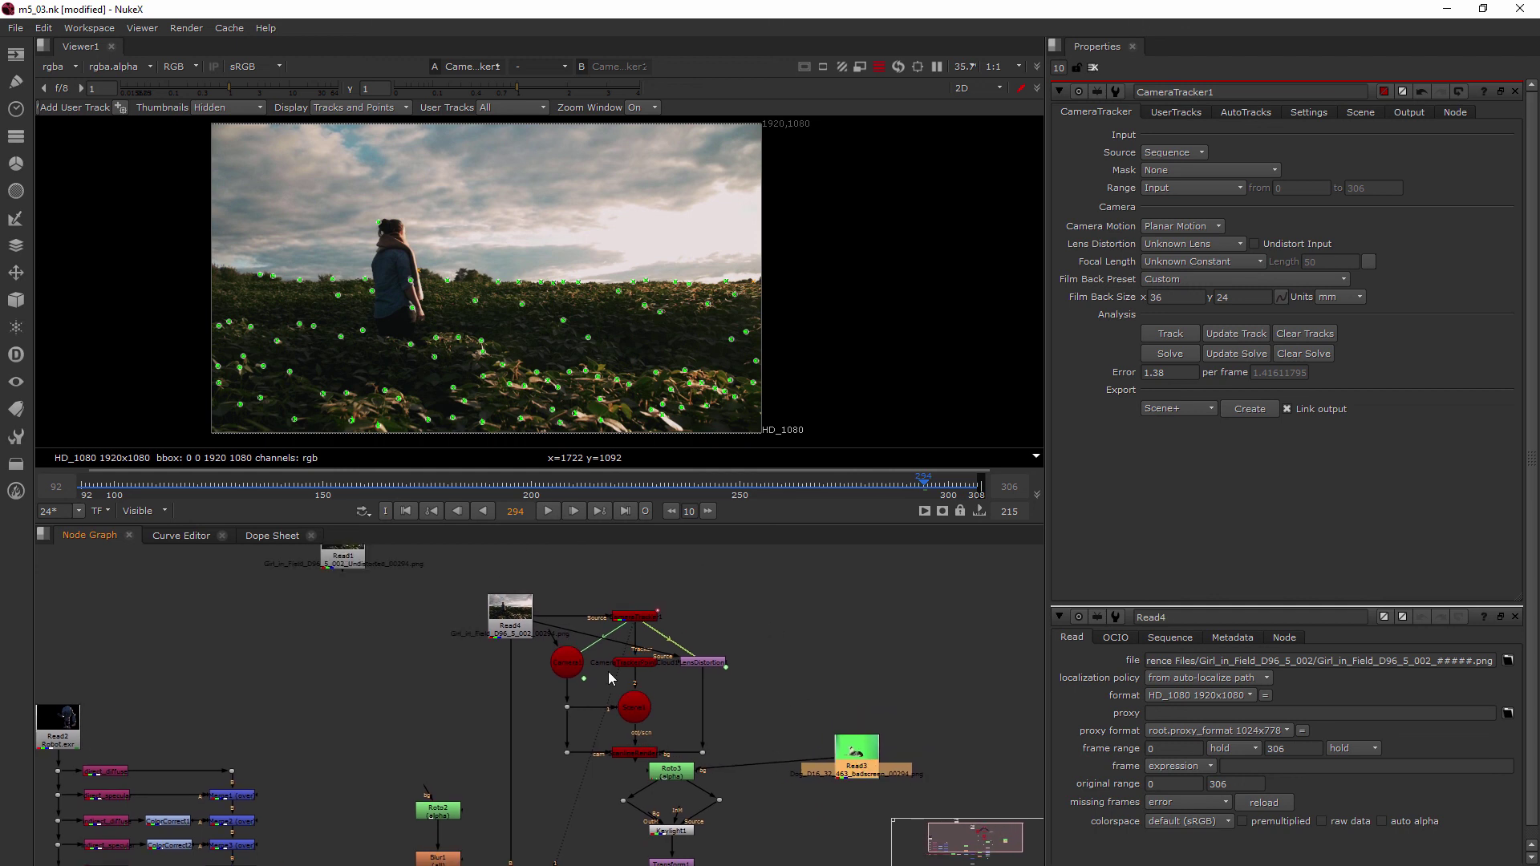
pyautogui.moveTo(741, 595); pyautogui.dragTo(552, 762)
pyautogui.moveTo(643, 752); pyautogui.dragTo(672, 738)
pyautogui.moveTo(826, 562); pyautogui.dragTo(532, 743)
pyautogui.moveTo(770, 592); pyautogui.dragTo(537, 754)
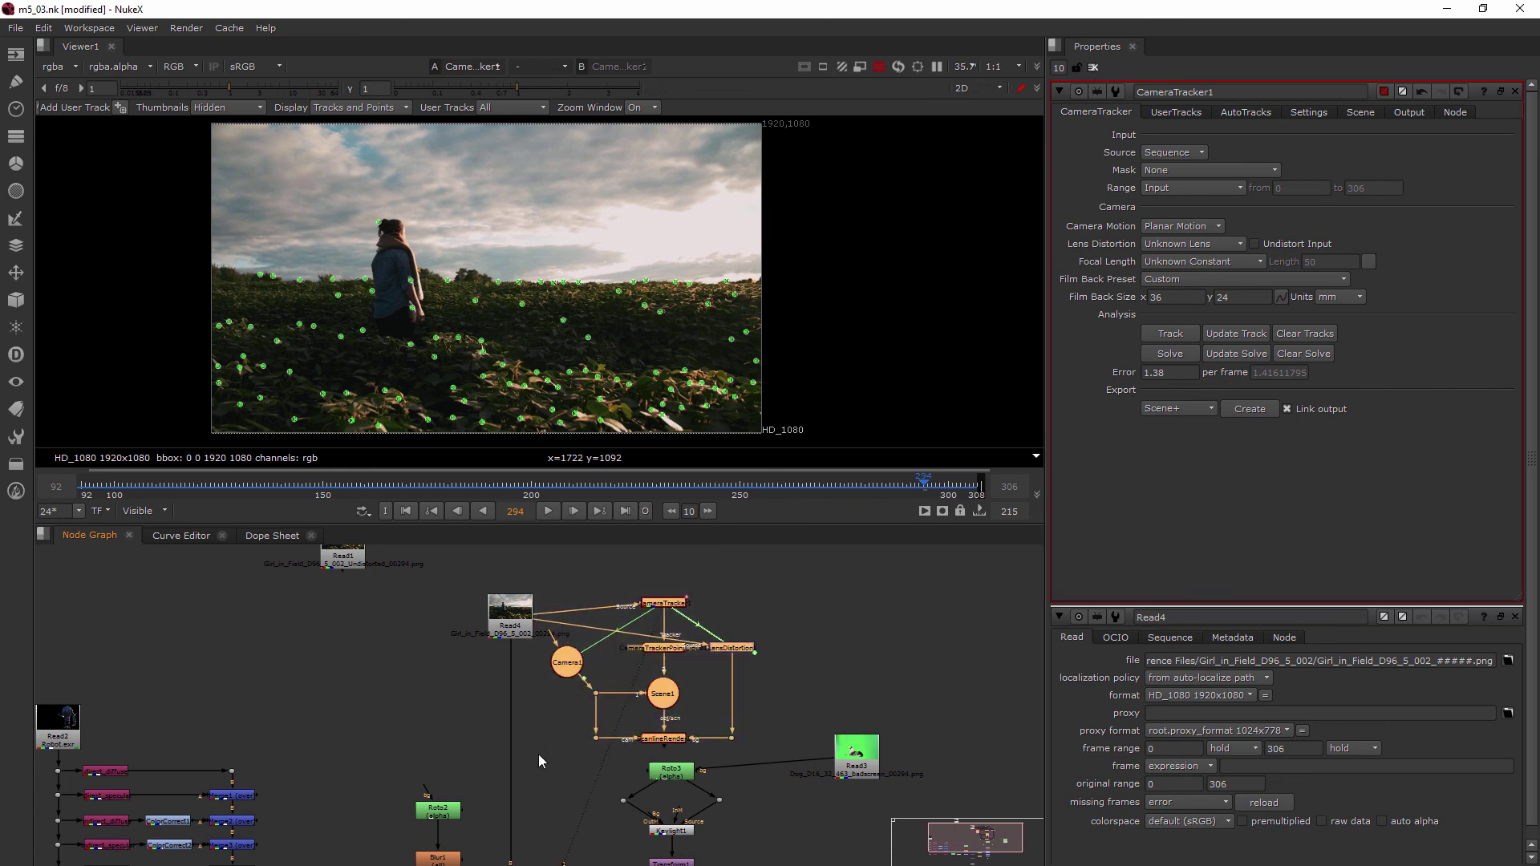
pyautogui.scroll(1, 651, 733)
pyautogui.moveTo(654, 736); pyautogui.dragTo(662, 698)
# Reposition Read3, place LensDistortion directly under Read4, and wire its output to the B input.
pyautogui.click(882, 753)
pyautogui.moveTo(746, 691); pyautogui.dragTo(498, 711, button='middle')
pyautogui.click(822, 662)
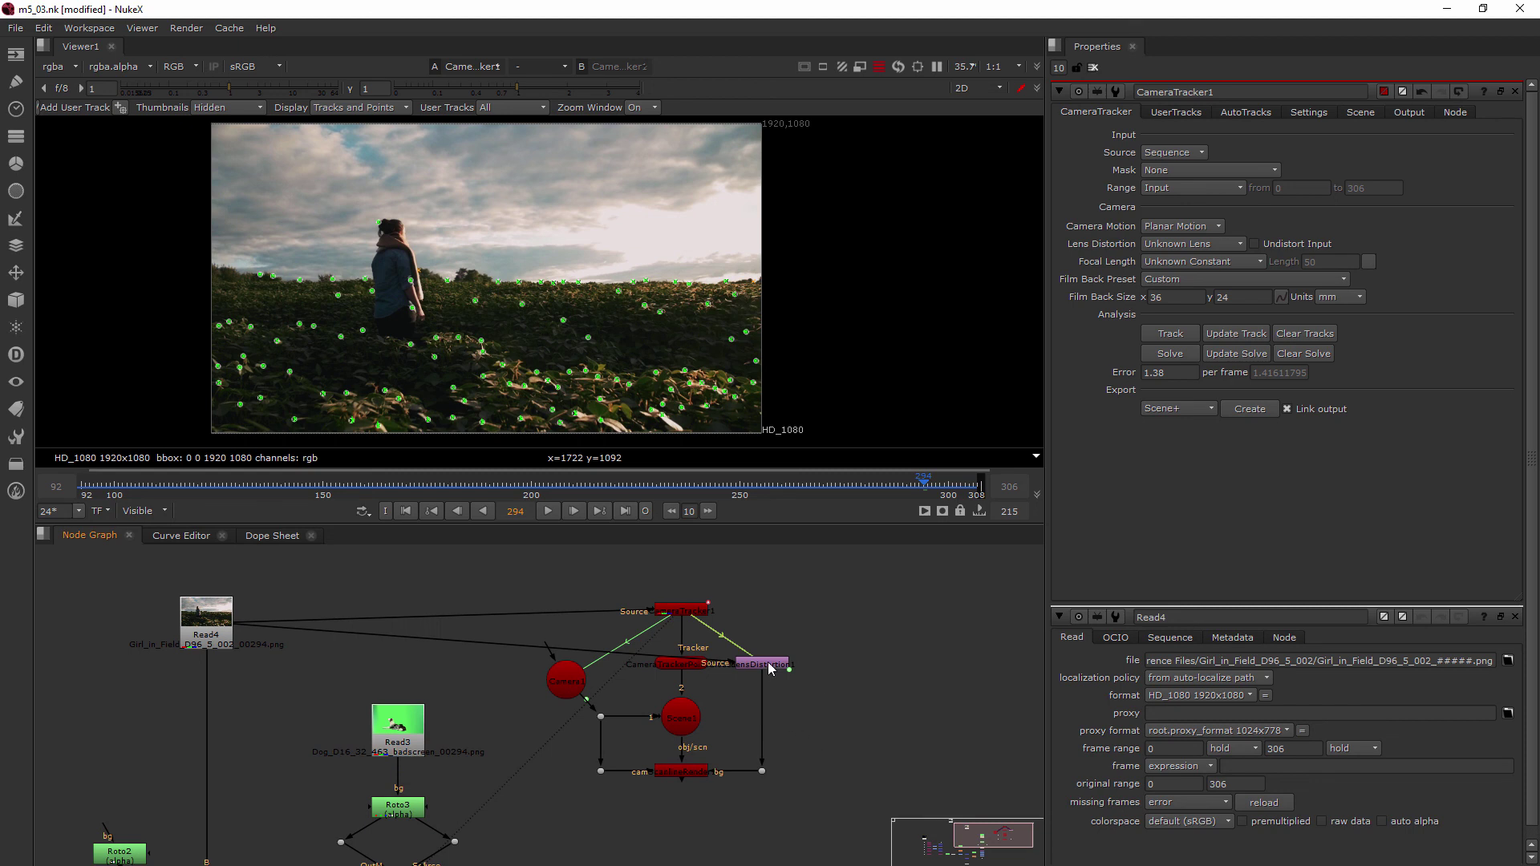
pyautogui.moveTo(770, 668); pyautogui.dragTo(780, 638)
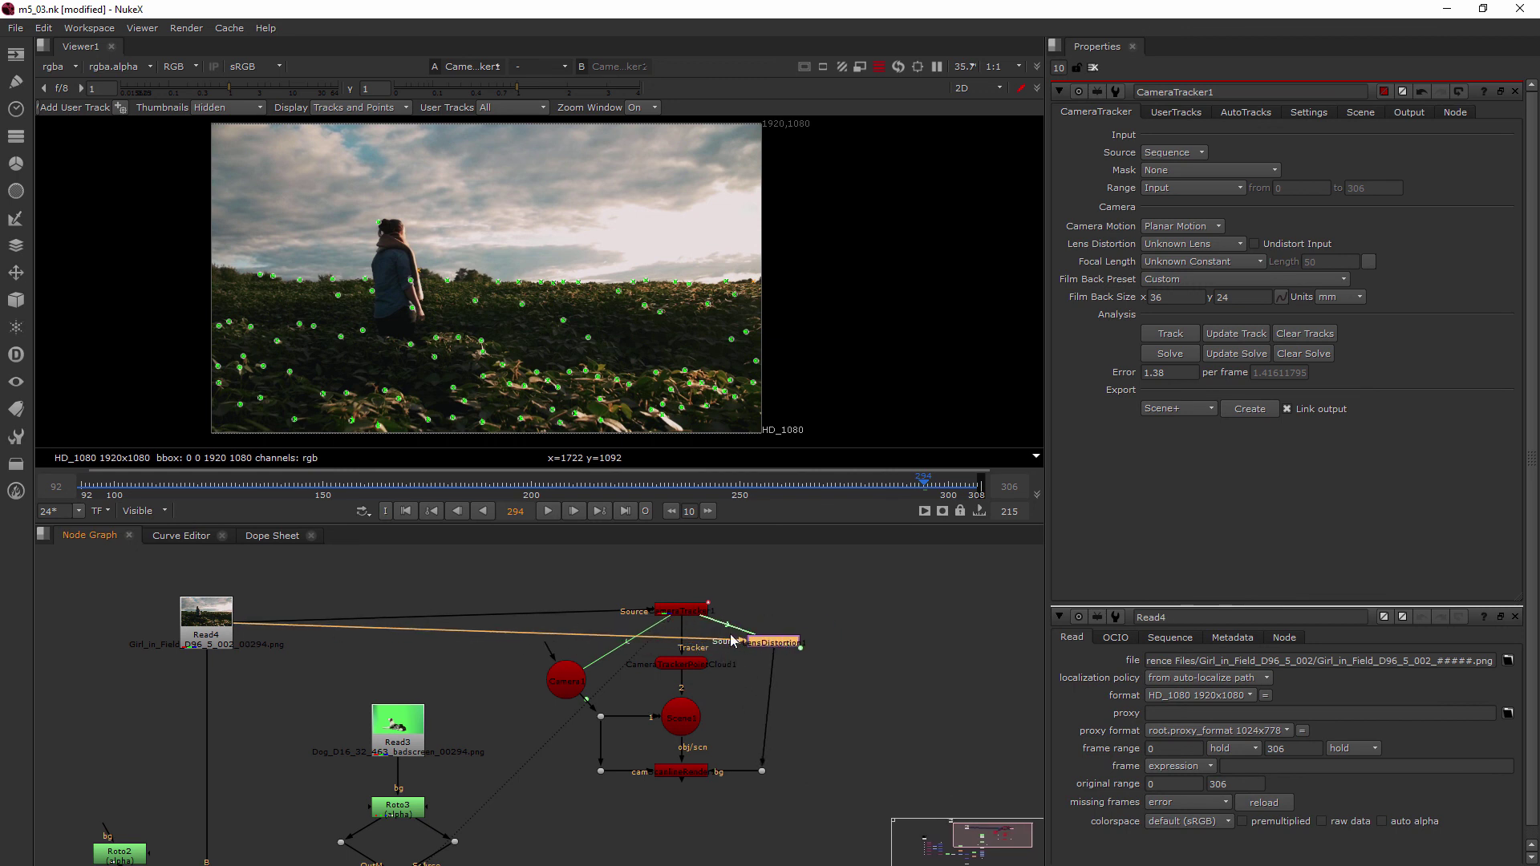
pyautogui.moveTo(776, 648); pyautogui.dragTo(252, 685)
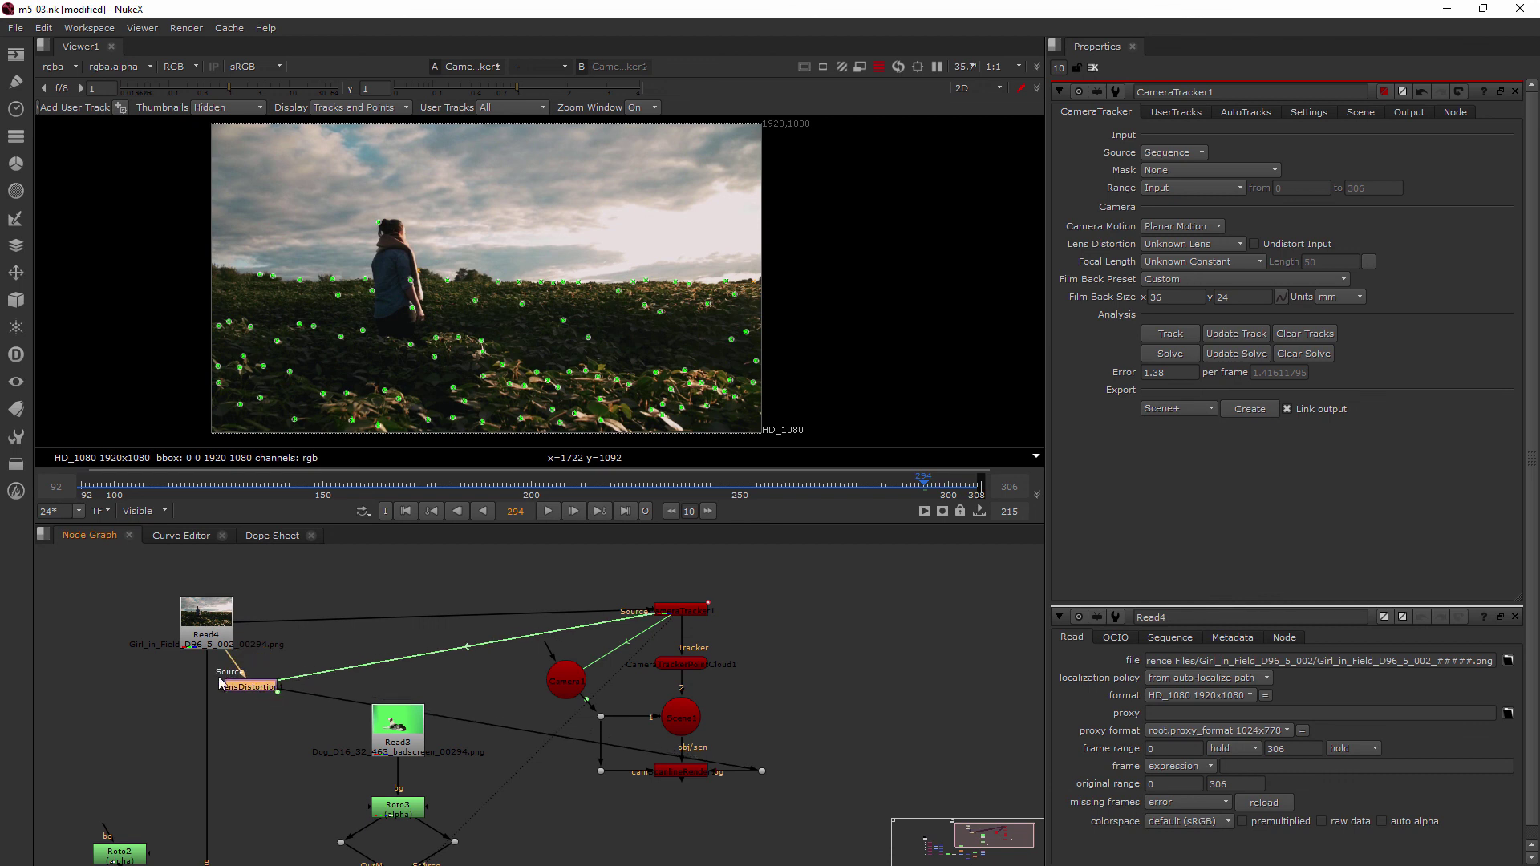
pyautogui.moveTo(207, 666)
pyautogui.mouseDown()
pyautogui.moveTo(255, 694)
pyautogui.moveTo(210, 691)
pyautogui.mouseUp()
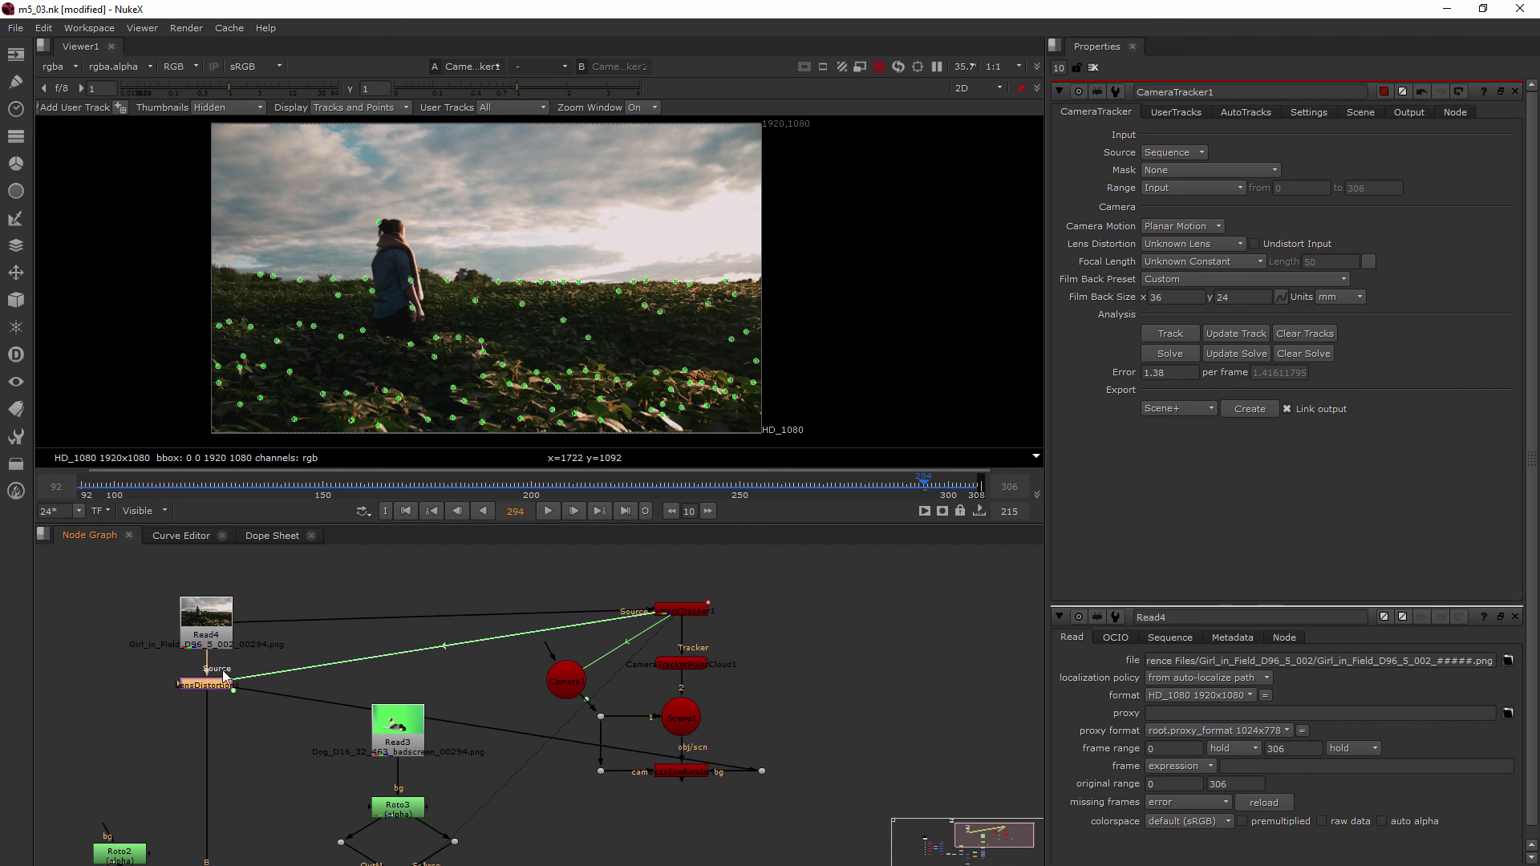
# View the undistorted LensDistortion1 output, nudge the node right, and pan the footage.
pyautogui.press('1')
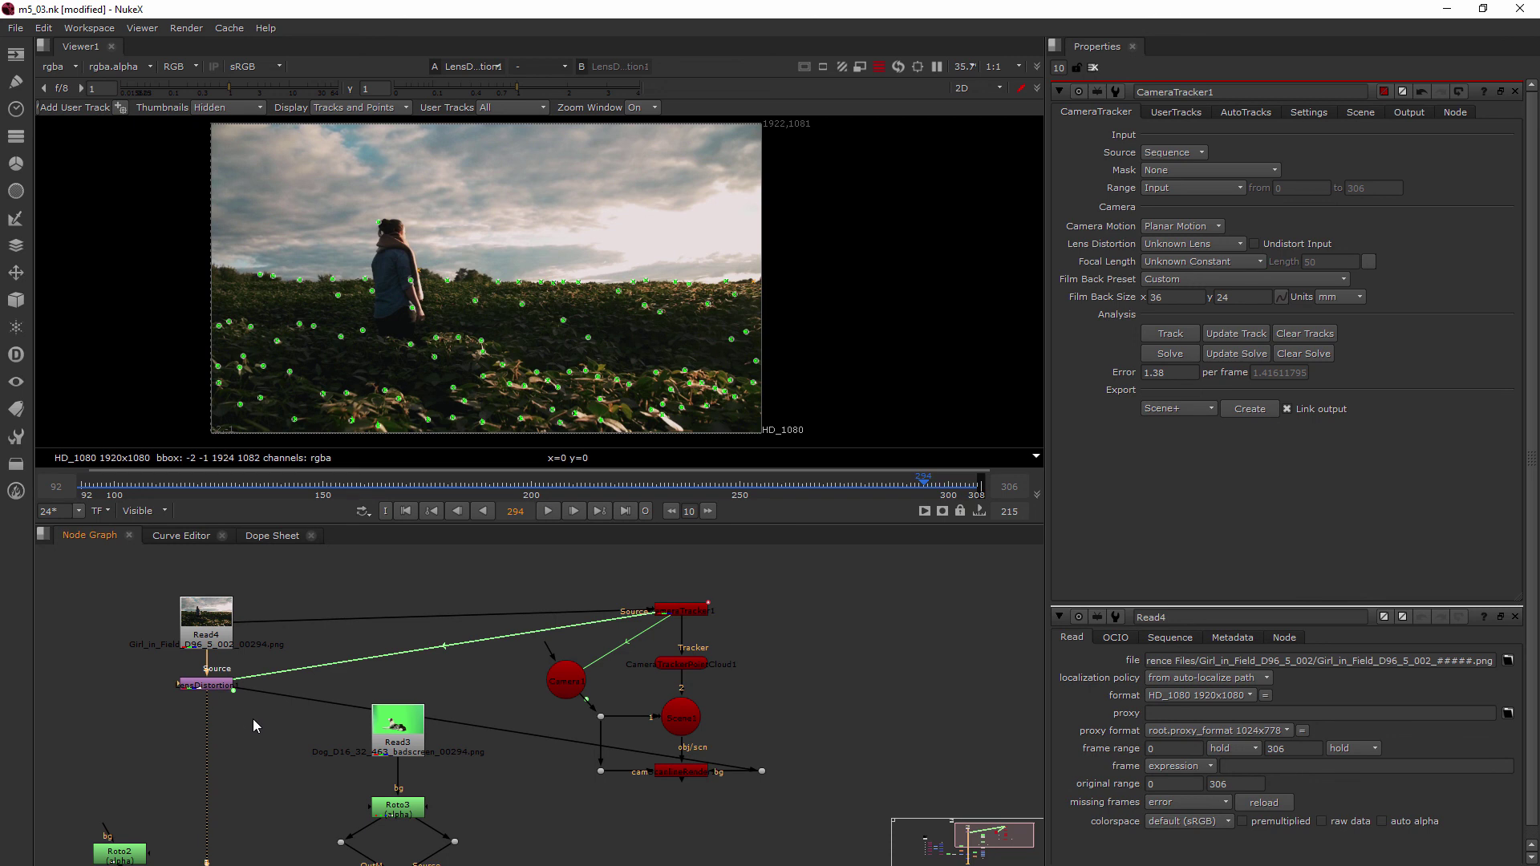
pyautogui.scroll(-3, 252, 719)
pyautogui.scroll(5, 248, 657)
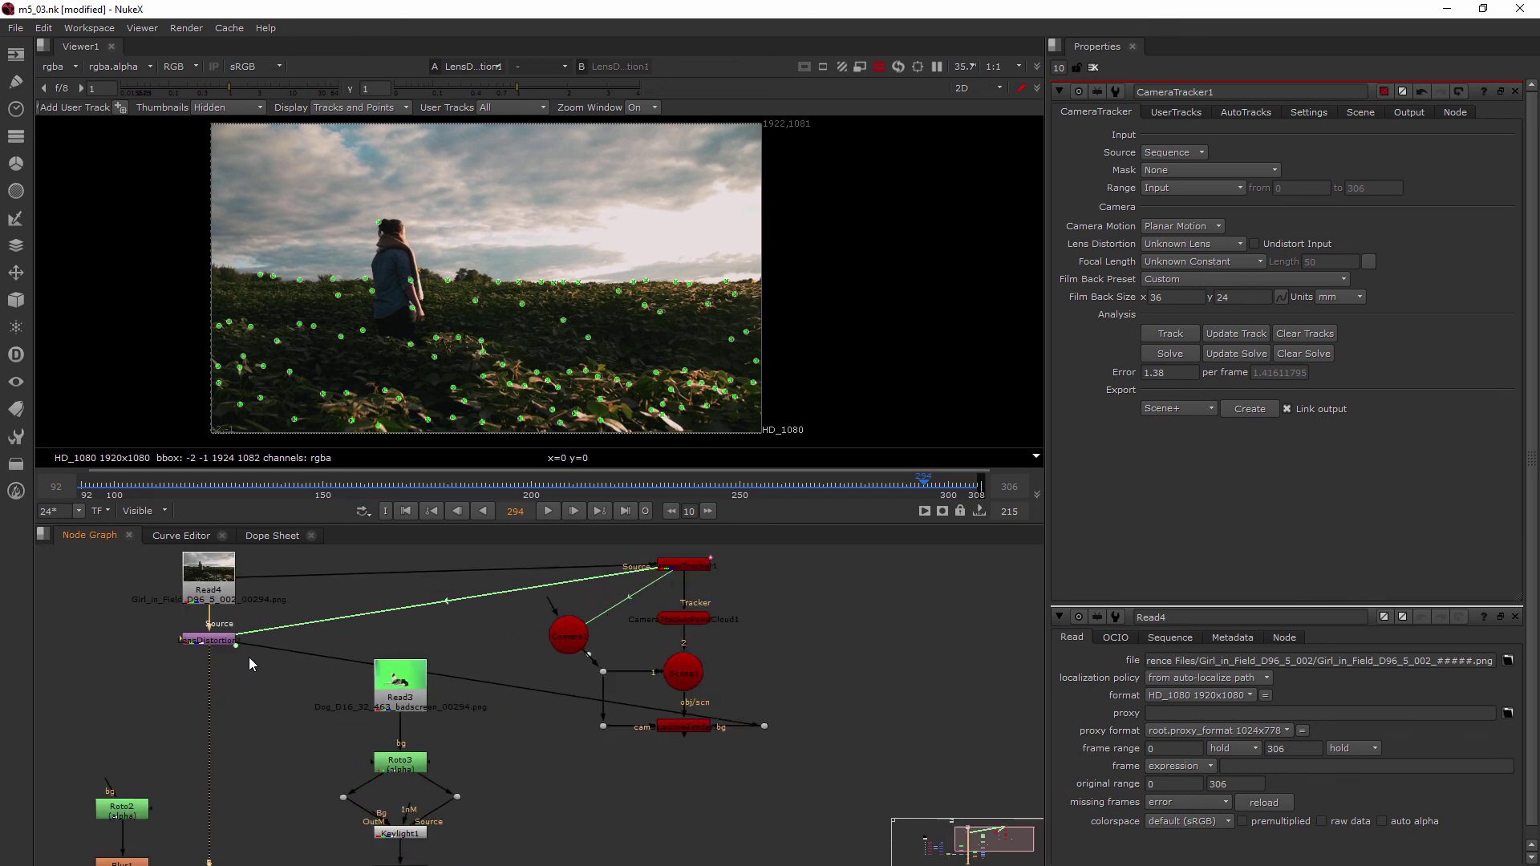
pyautogui.moveTo(218, 629); pyautogui.dragTo(248, 631)
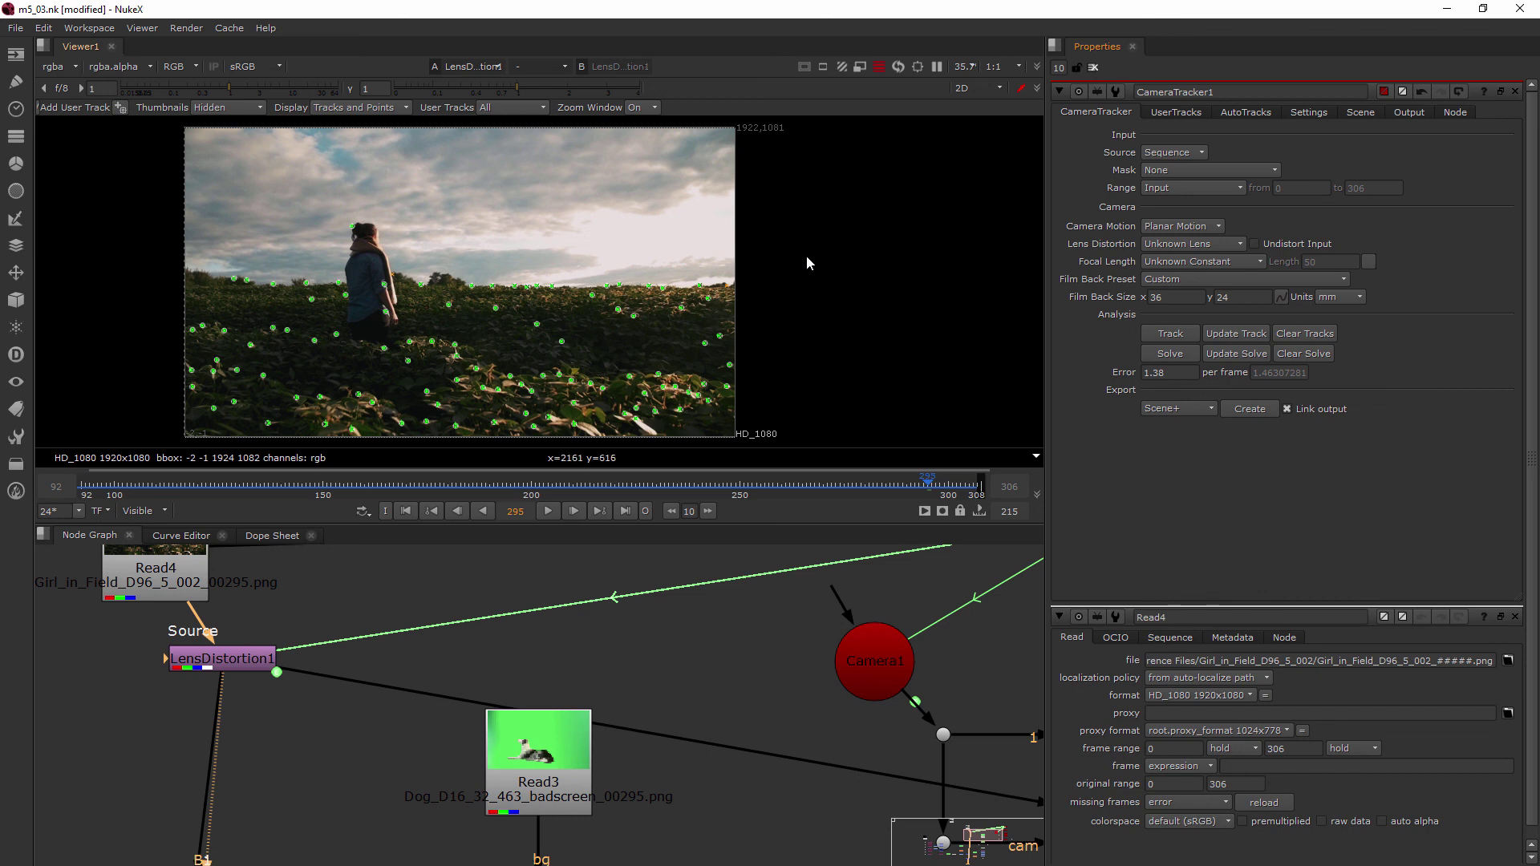
pyautogui.moveTo(806, 255); pyautogui.dragTo(777, 305, button='middle')
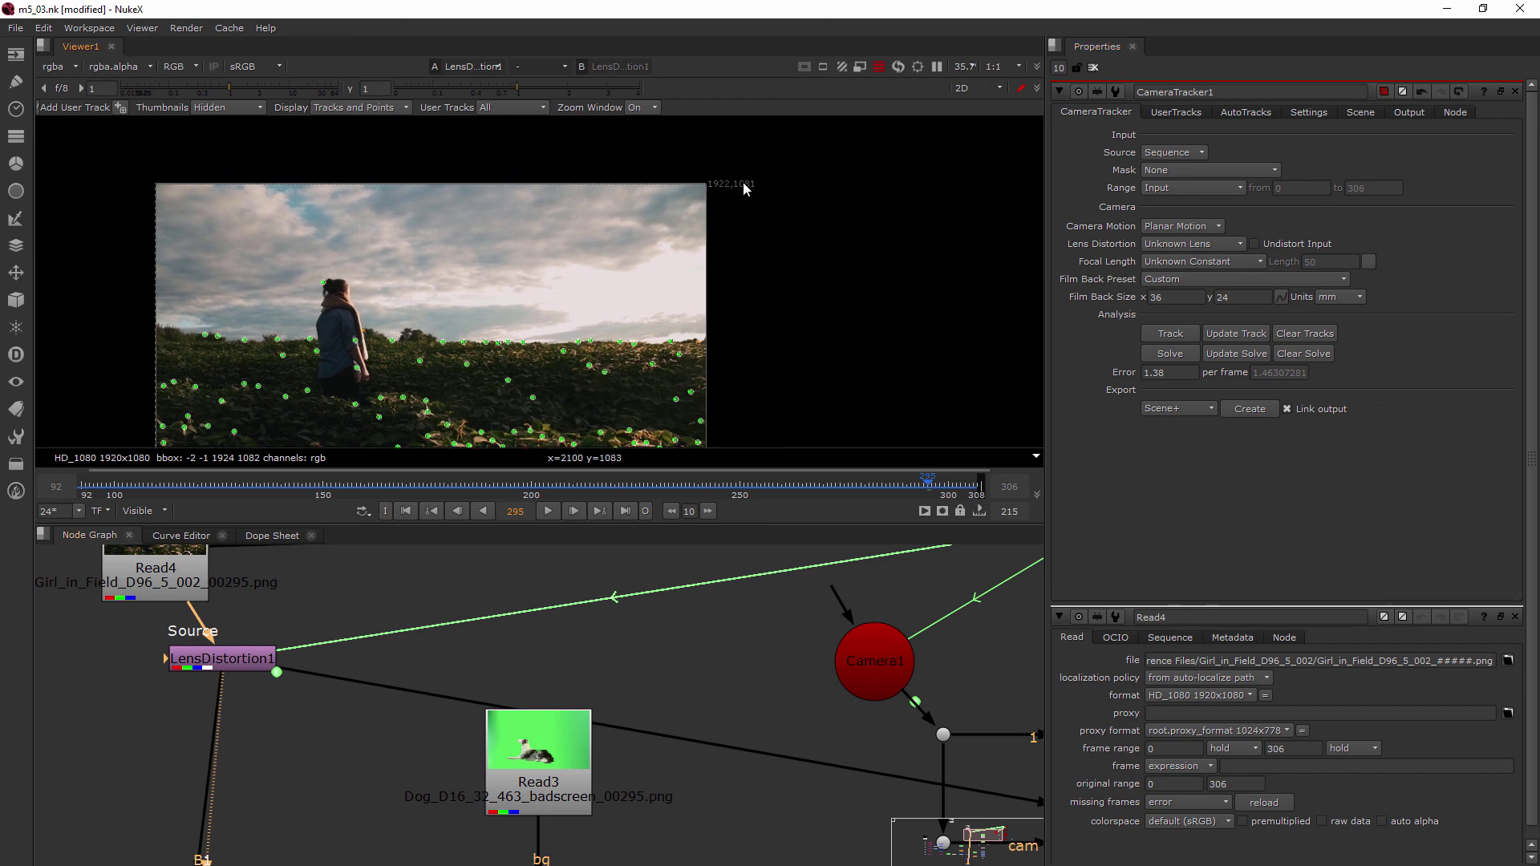
# Toggle the viewer between Read4 and LensDistortion1 to compare original and undistorted footage.
pyautogui.click(147, 571)
pyautogui.press('1')
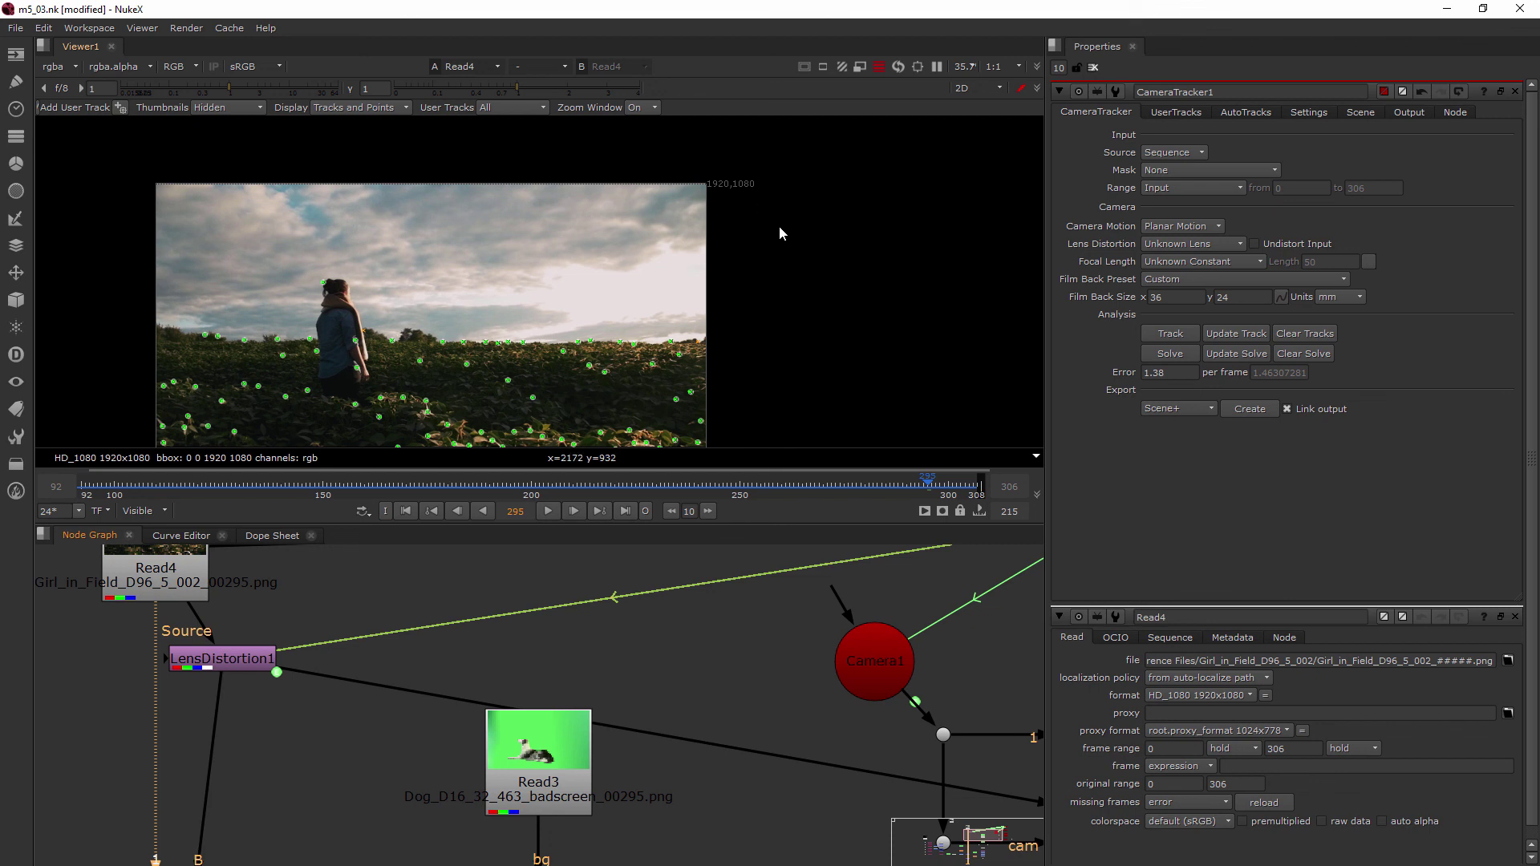
pyautogui.click(239, 661)
pyautogui.press('1')
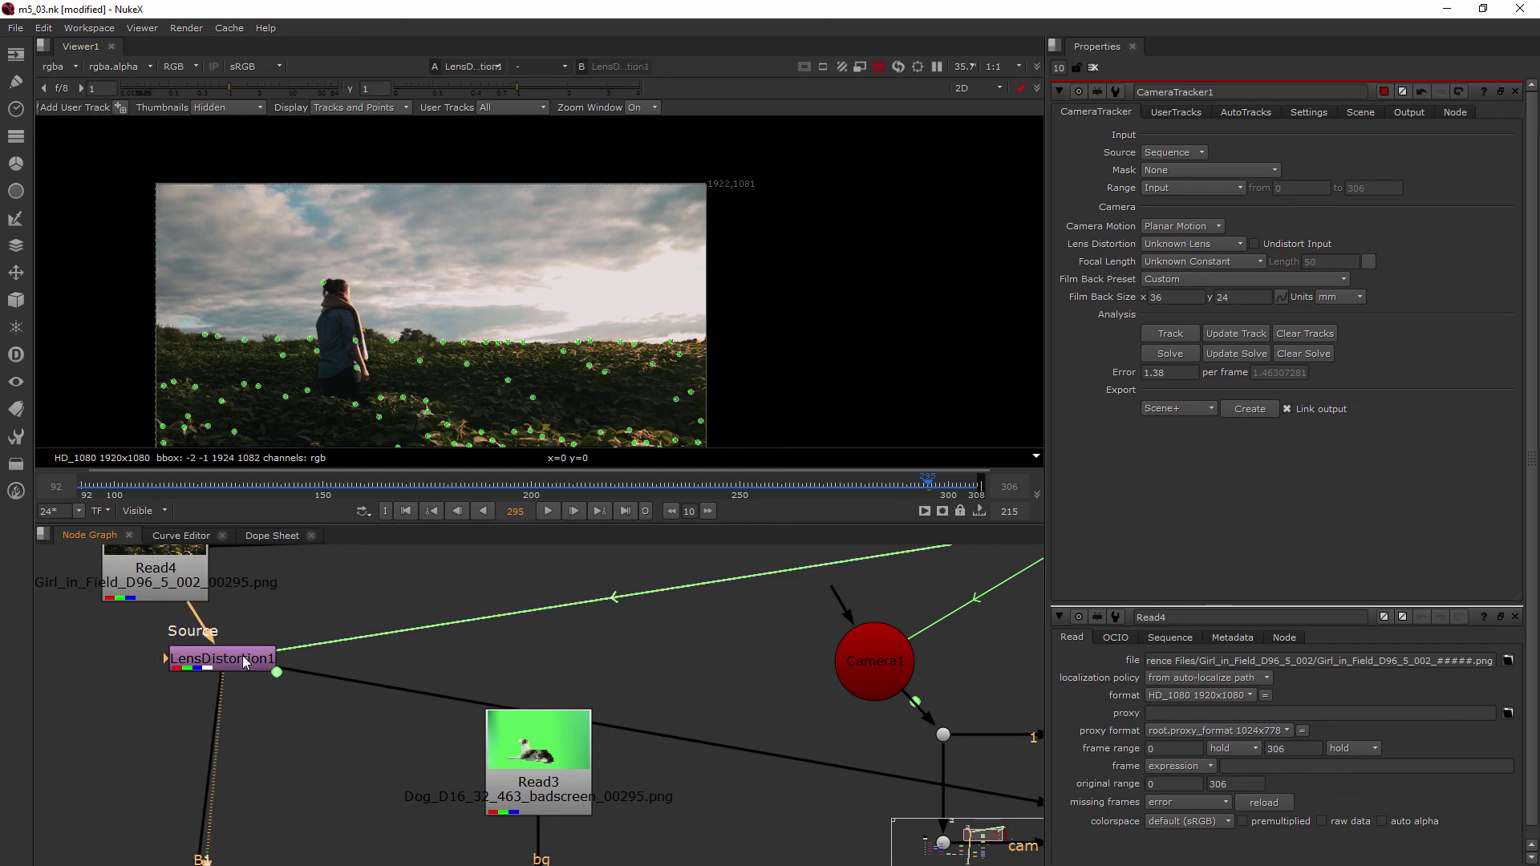
pyautogui.click(158, 592)
pyautogui.press('1')
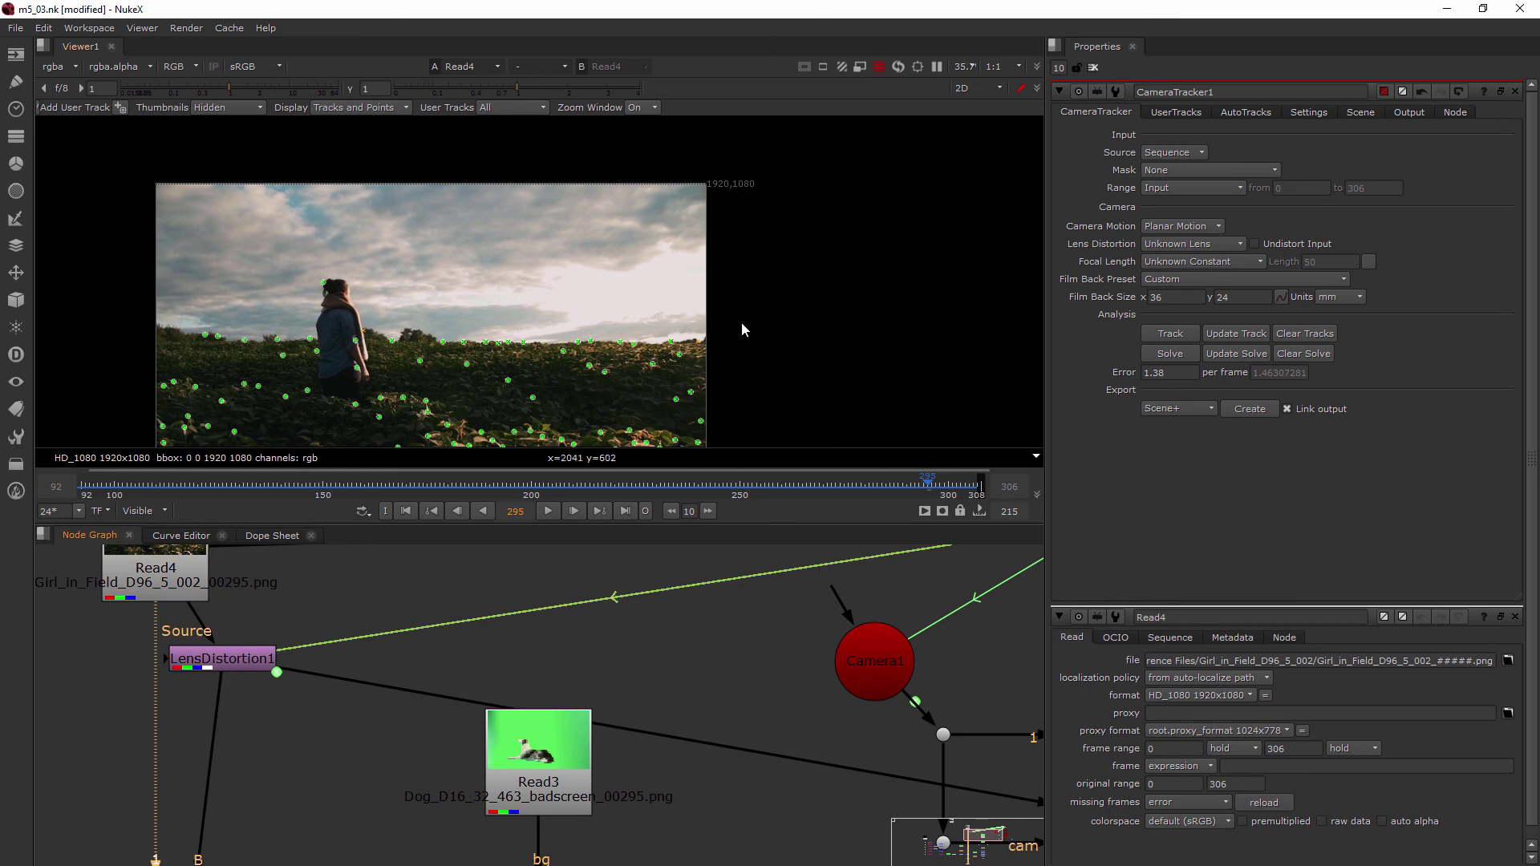
pyautogui.scroll(6, 741, 321)
pyautogui.scroll(2, 700, 354)
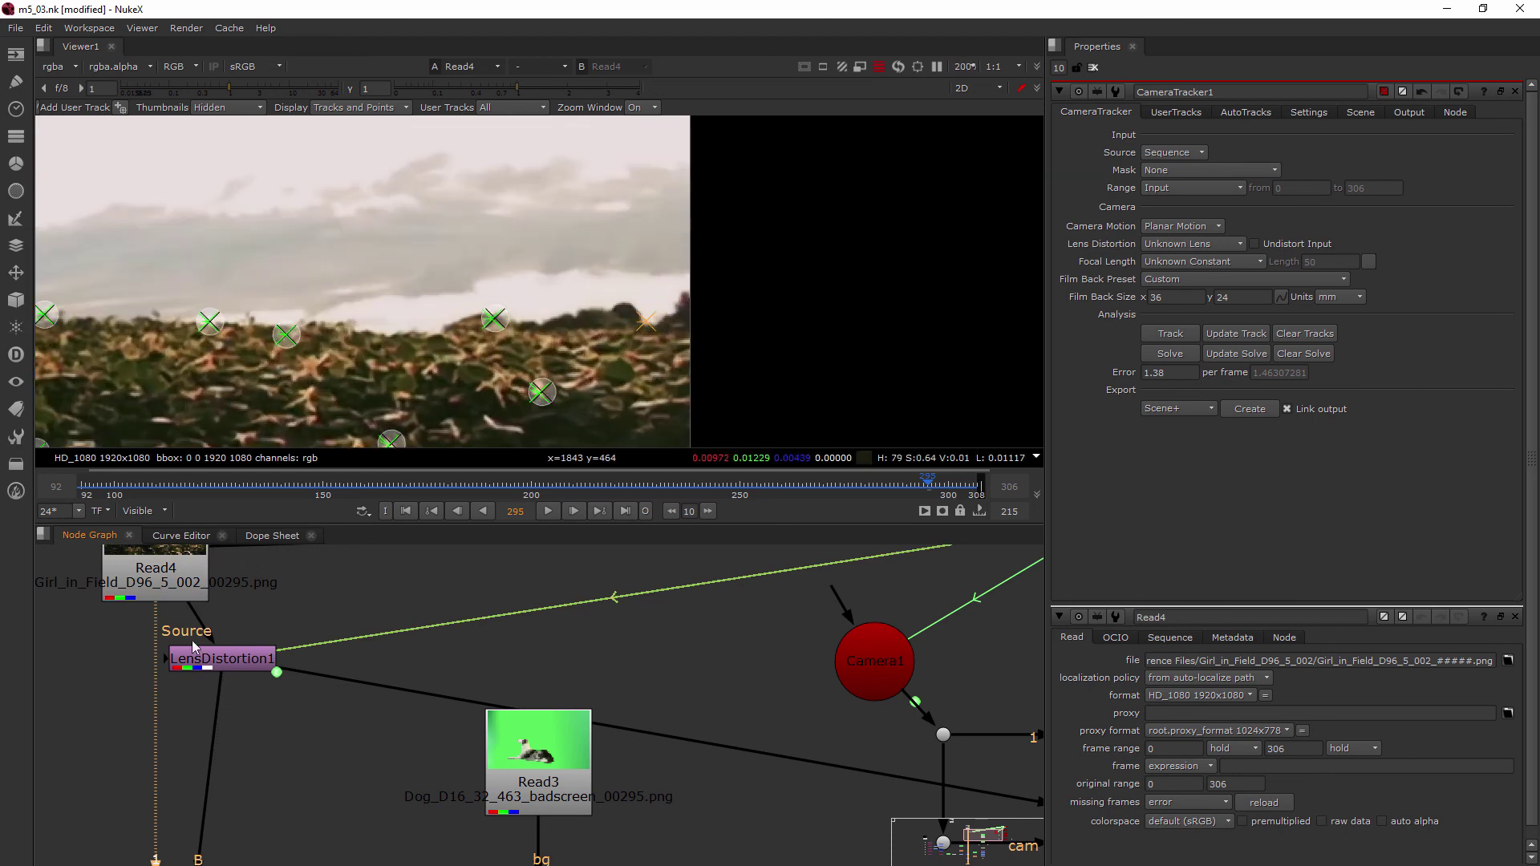
pyautogui.click(207, 664)
pyautogui.press('1')
pyautogui.click(165, 574)
pyautogui.press('1')
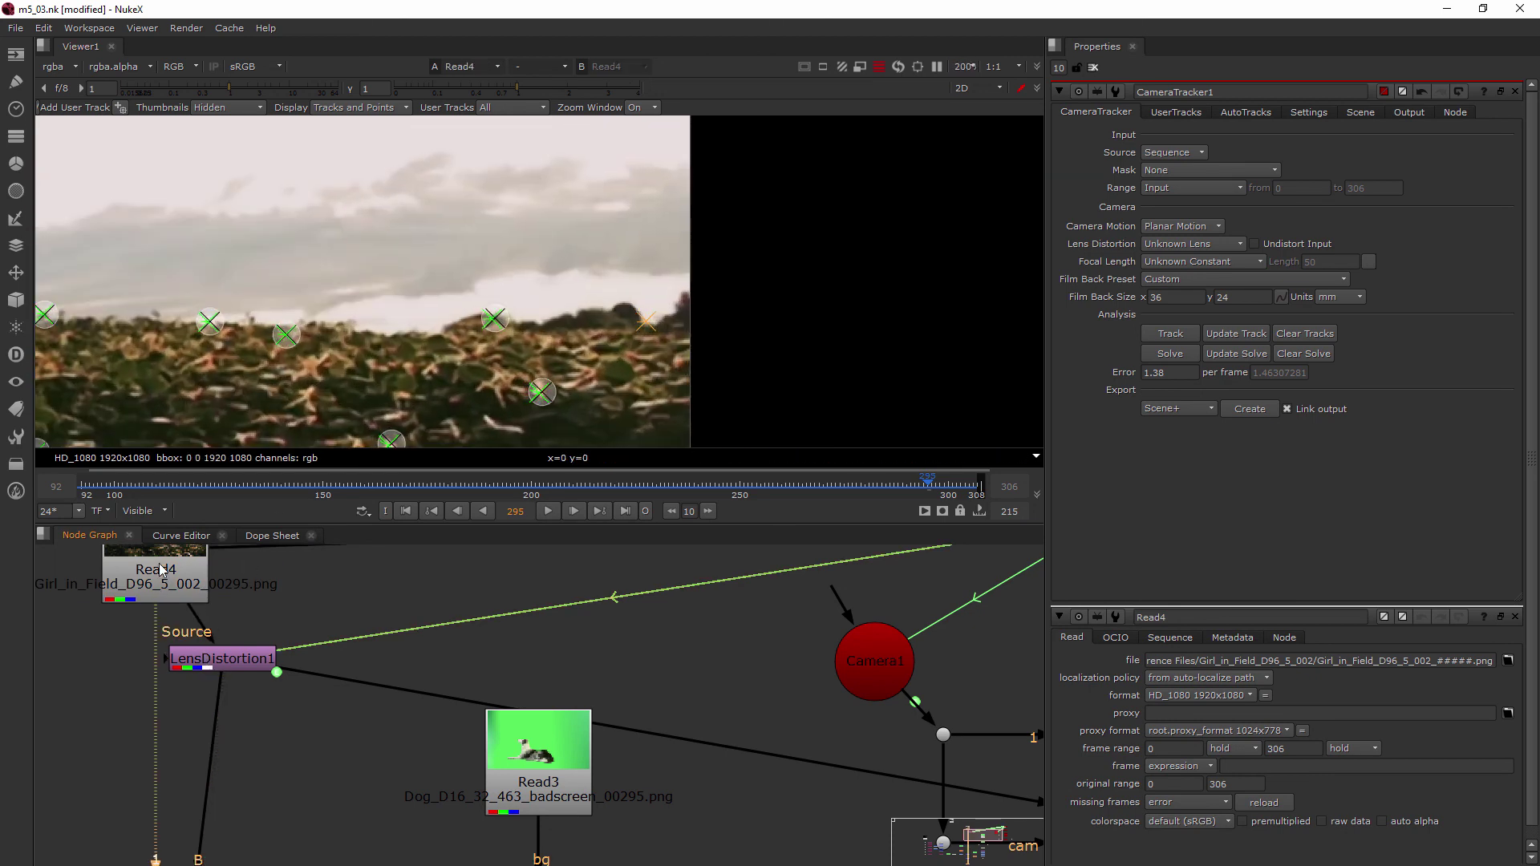
pyautogui.click(227, 670)
pyautogui.click(193, 633)
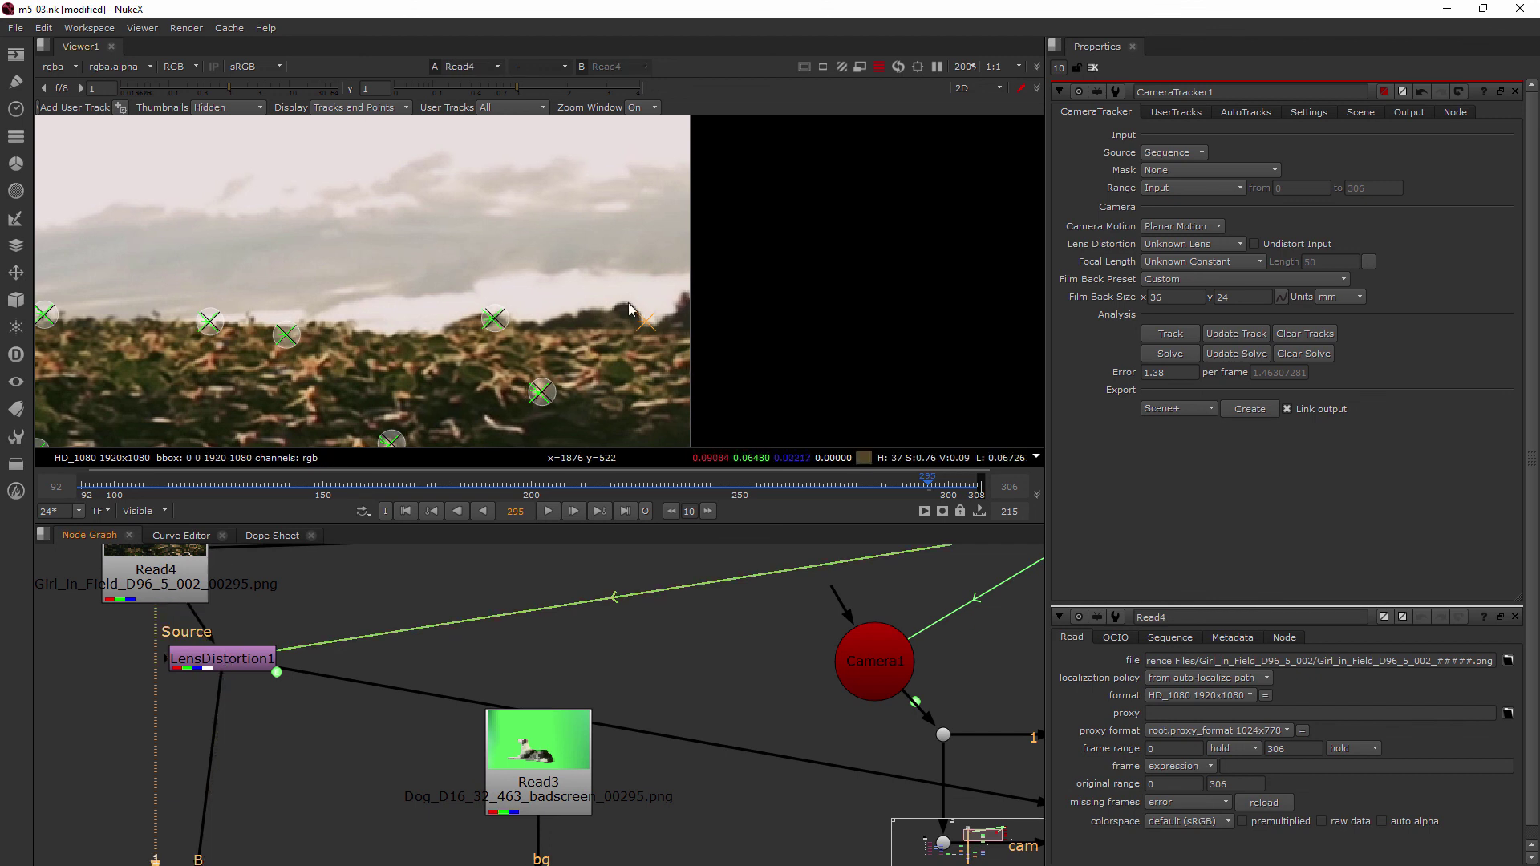
# Zoom and pan the viewer, then reframe the node graph.
pyautogui.scroll(-3, 598, 326)
pyautogui.scroll(-8, 598, 326)
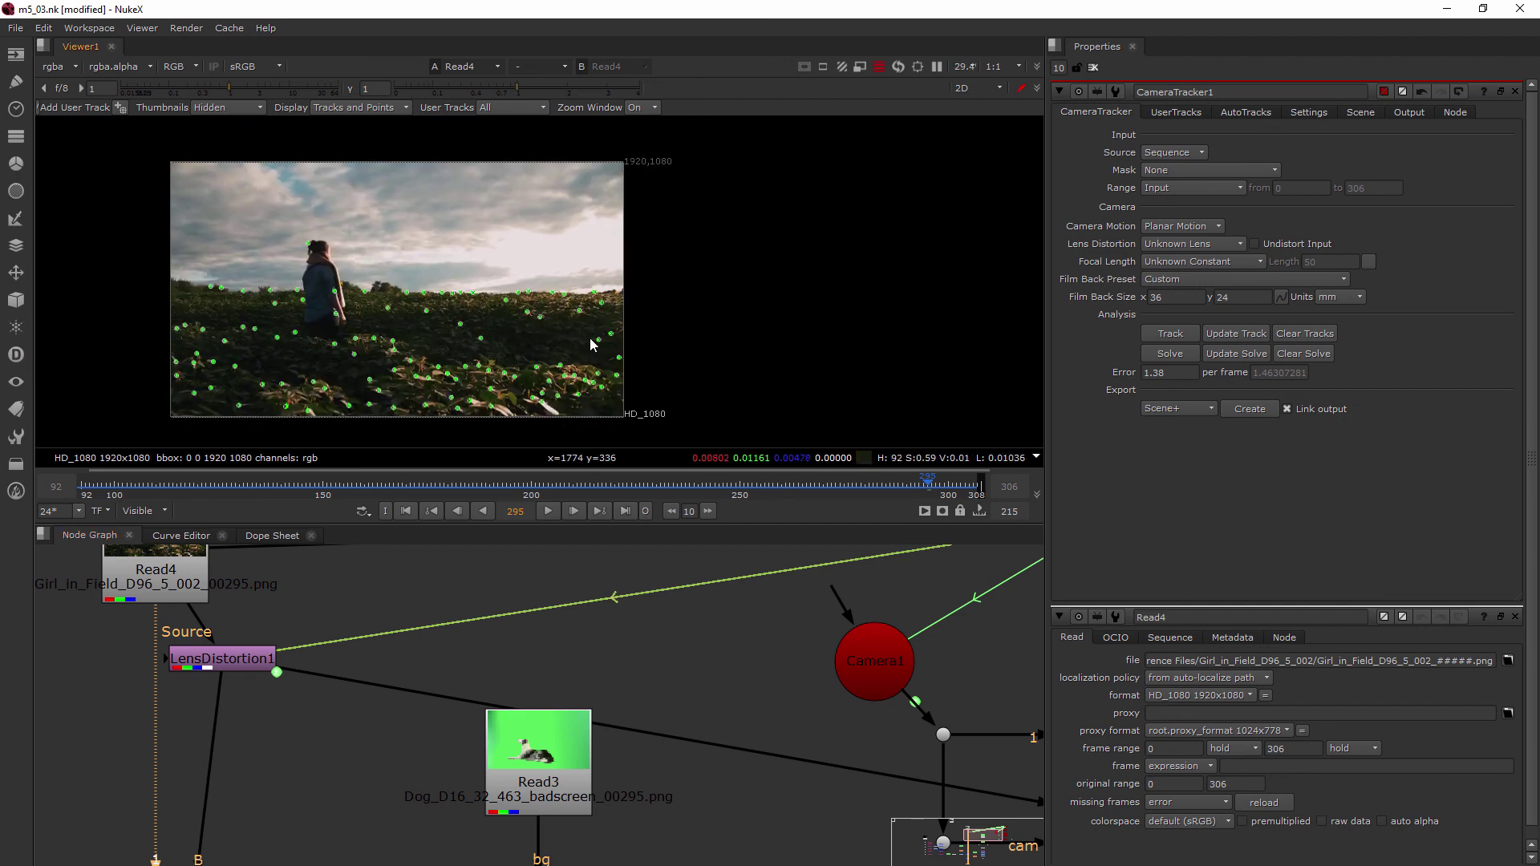
pyautogui.scroll(1, 590, 339)
pyautogui.moveTo(589, 339); pyautogui.dragTo(632, 339, button='middle')
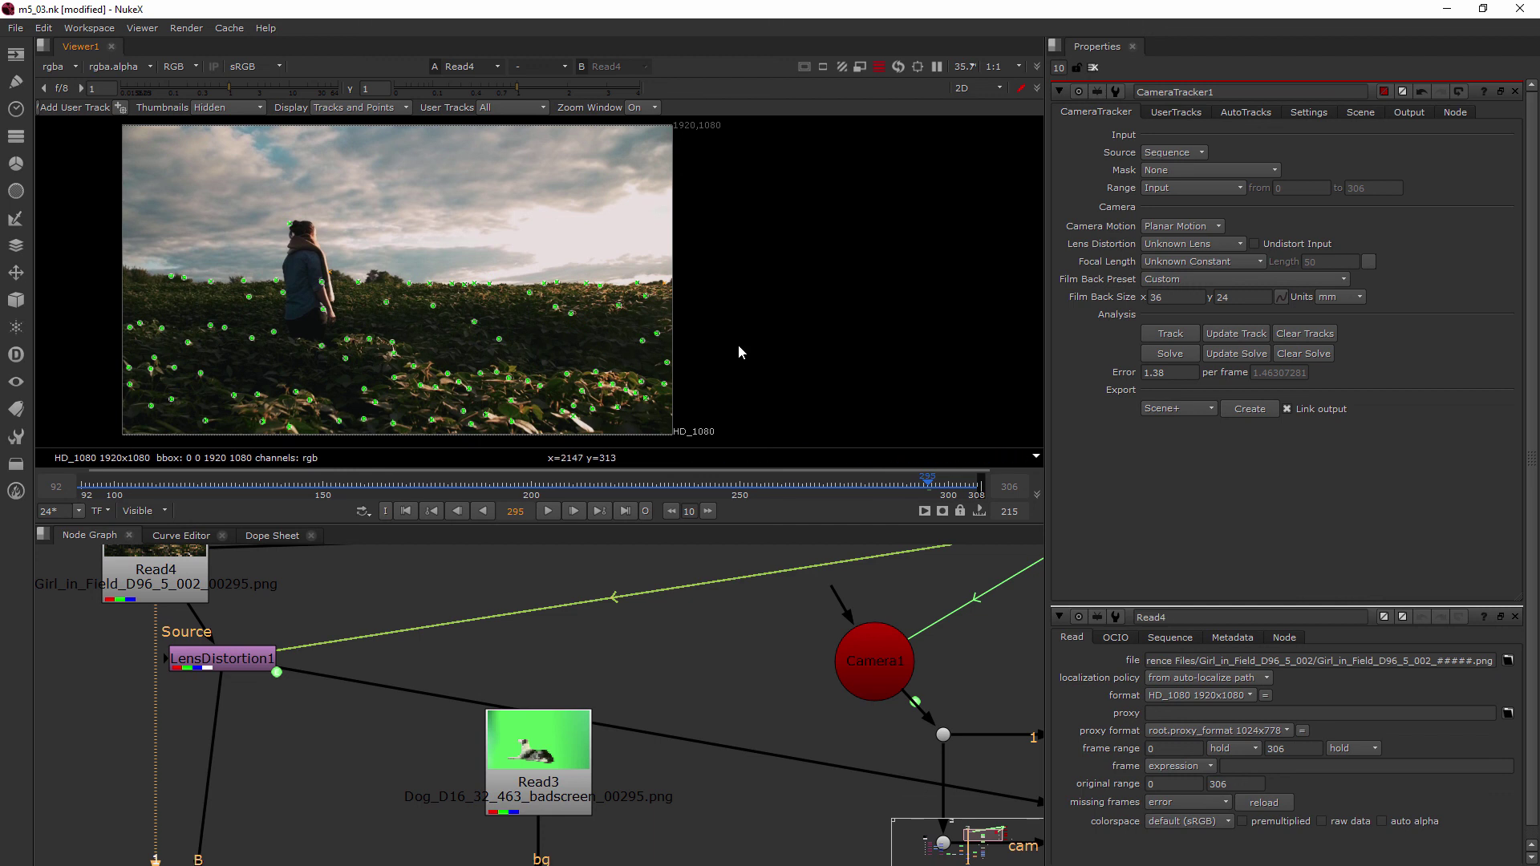
pyautogui.scroll(-1, 739, 352)
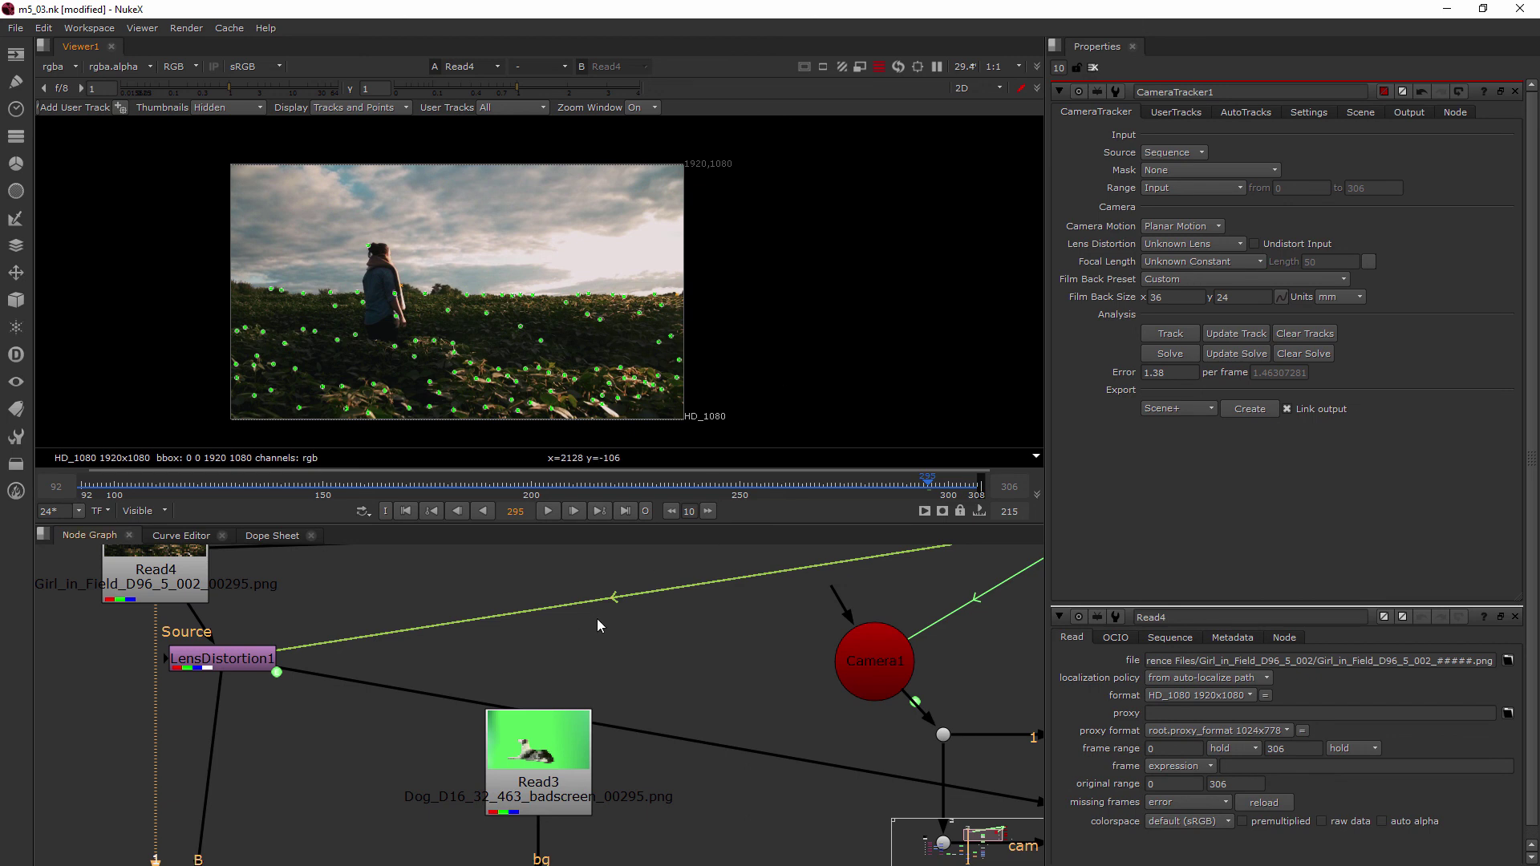
pyautogui.scroll(-6, 598, 619)
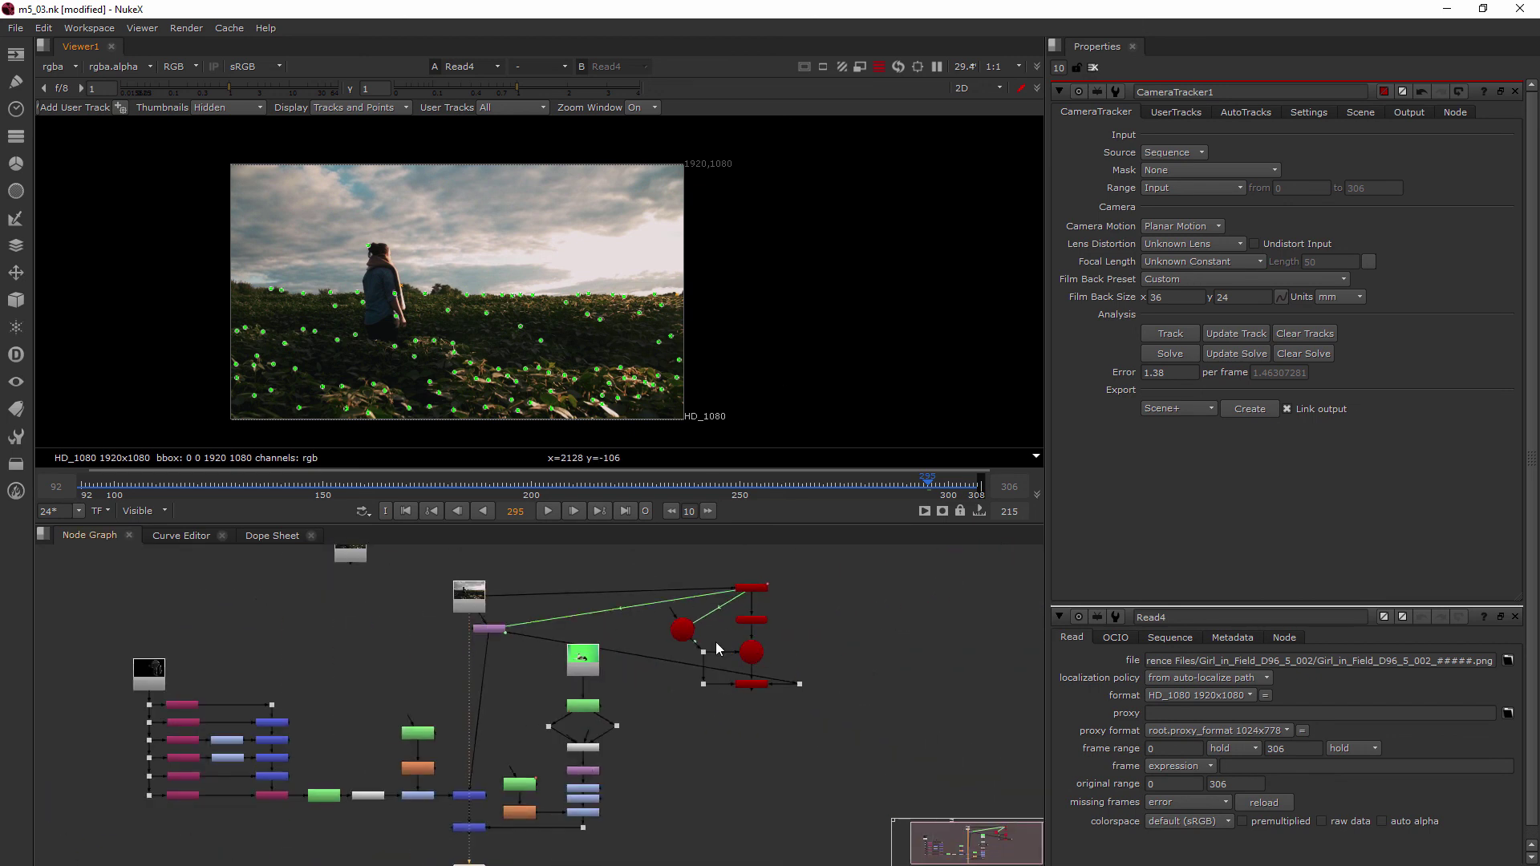
pyautogui.scroll(3, 781, 651)
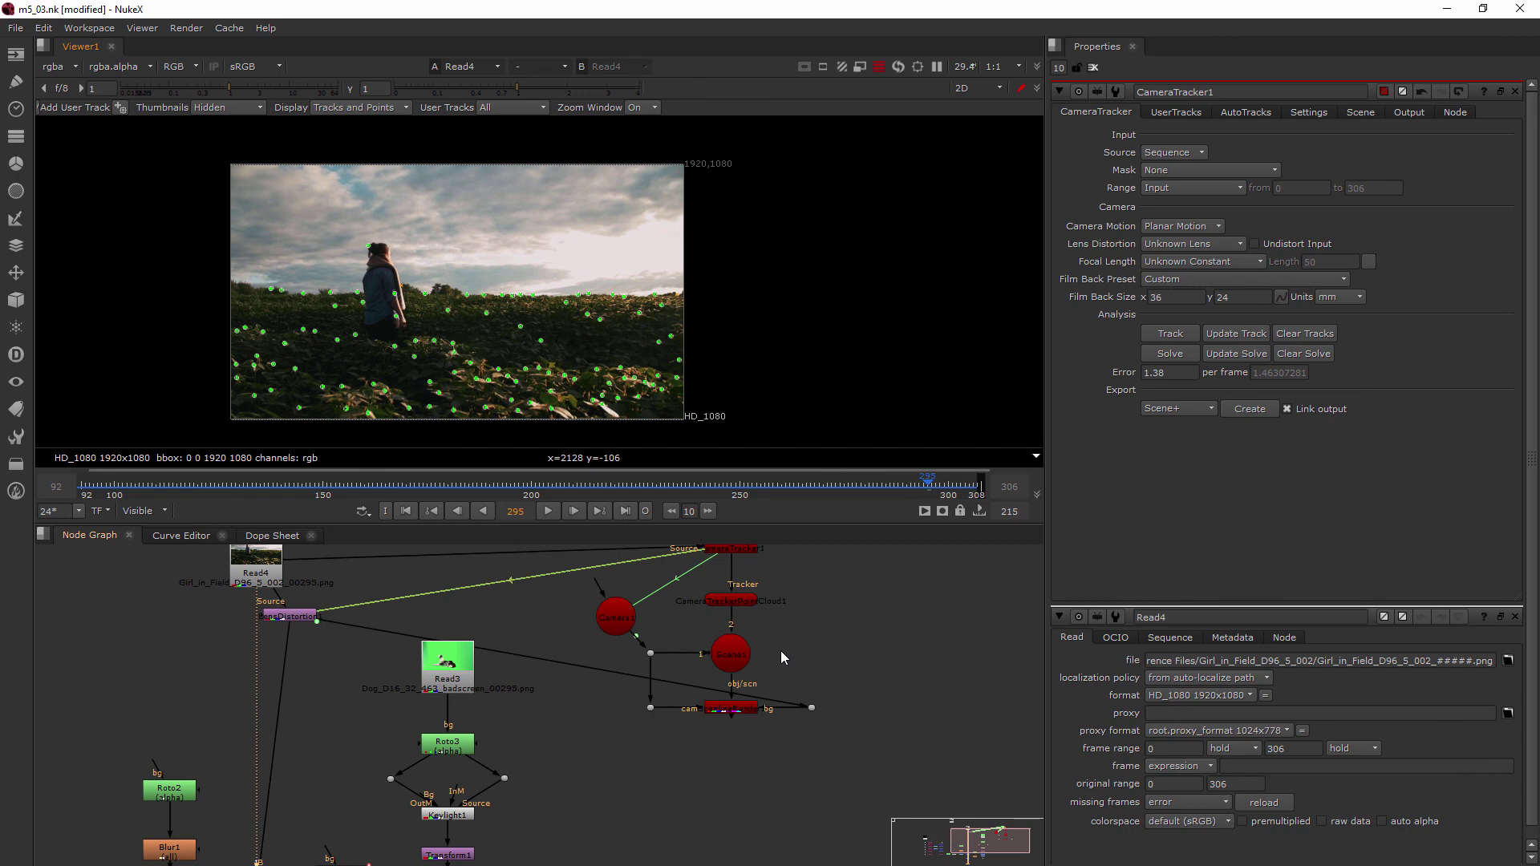
pyautogui.moveTo(789, 643); pyautogui.dragTo(771, 673, button='middle')
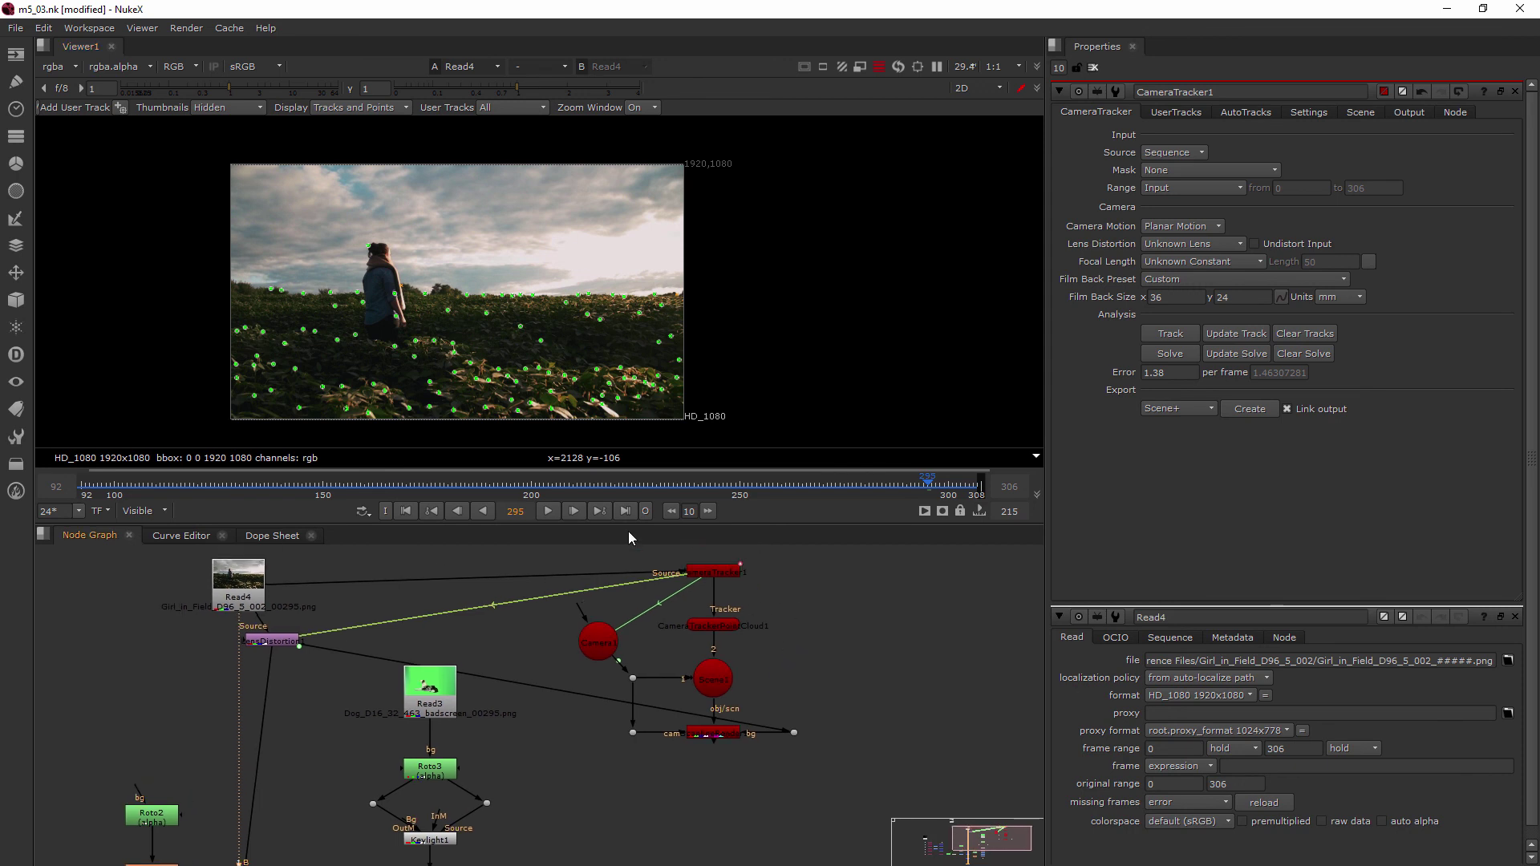